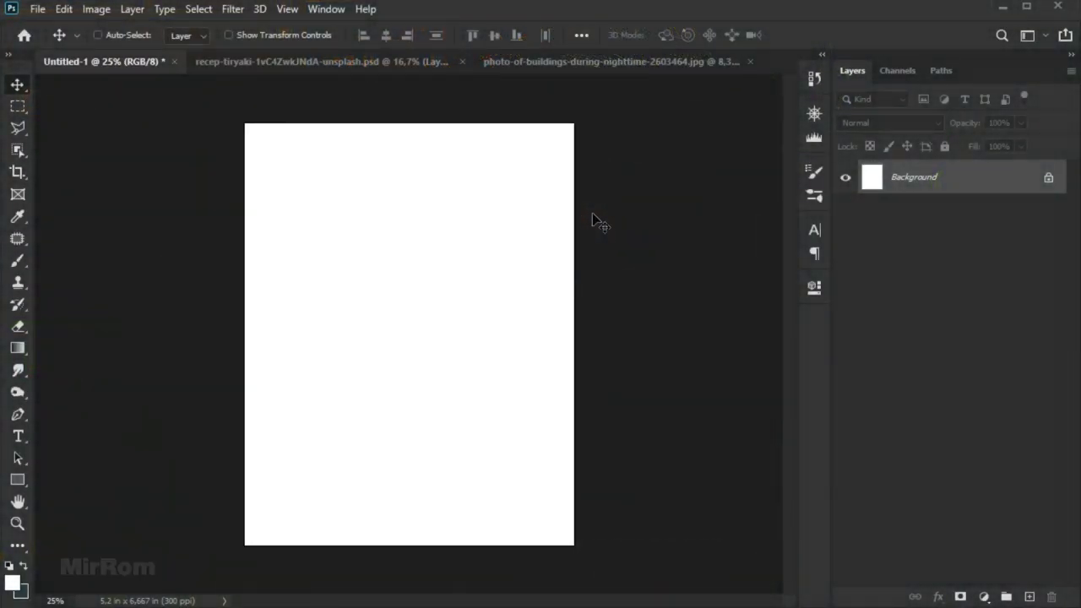
- Confirm the blank canvas is 1560 × 2000 px at 300 ppi, then select all of the night-city buildings photo
key(ctrl+alt+i)
click(811, 242)
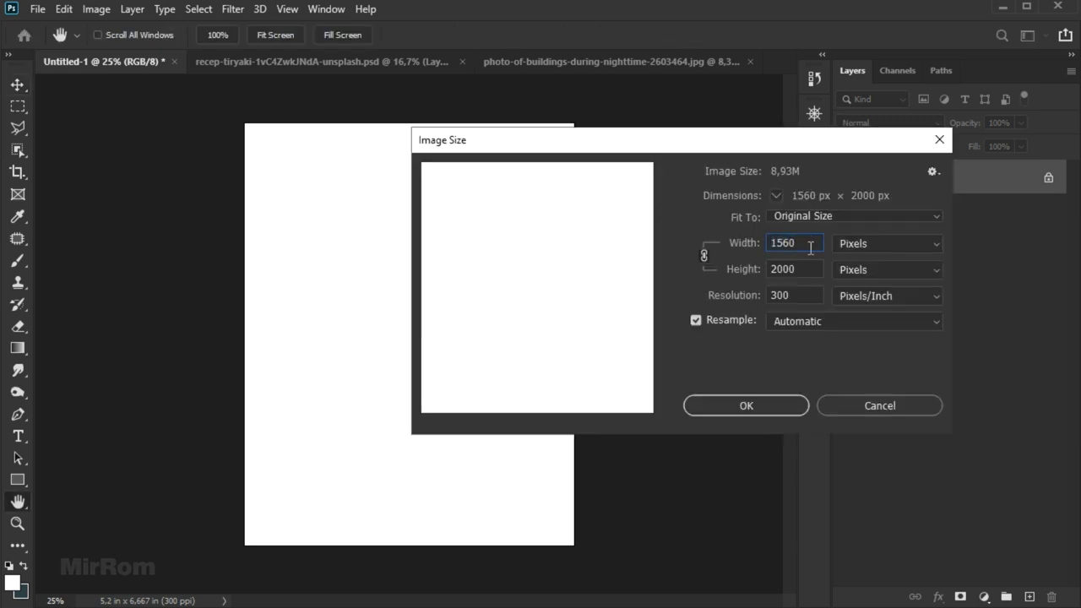
click(781, 405)
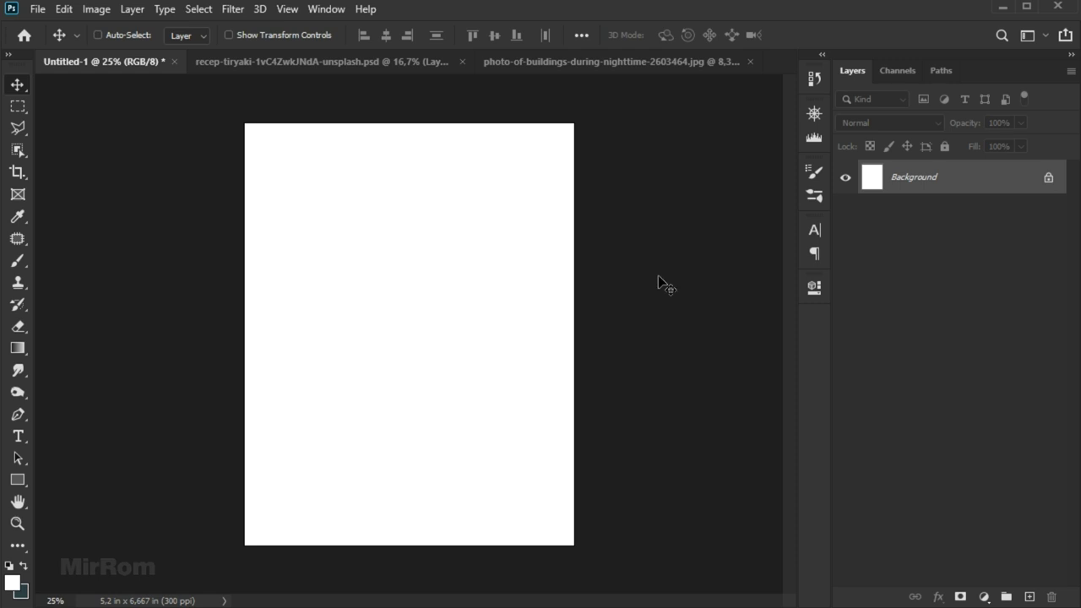
click(606, 62)
key(ctrl+a)
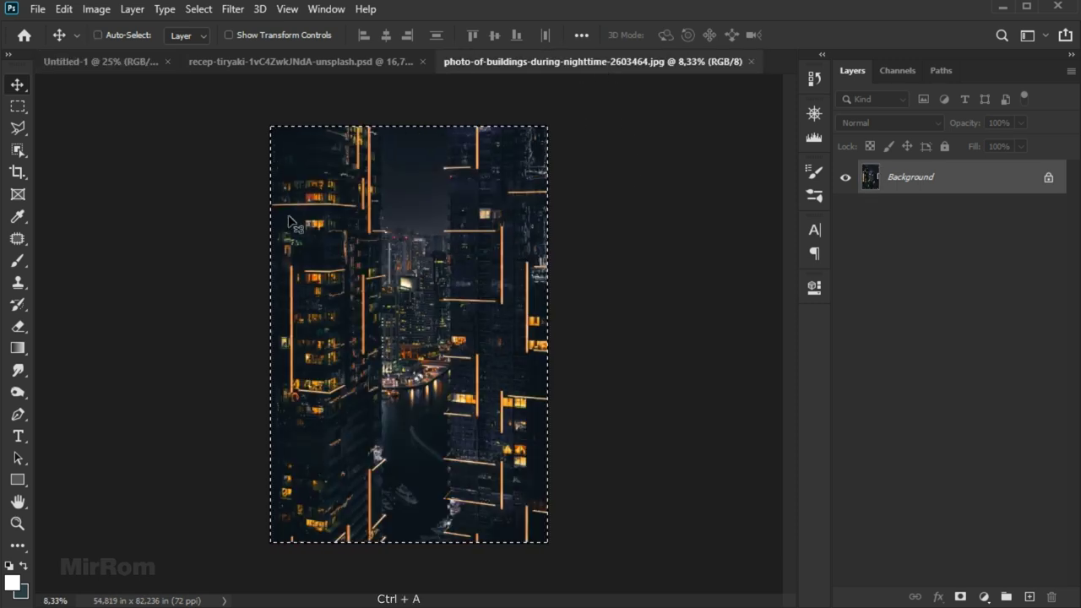
- Copy the buildings photo into the poster canvas and close the photo's document
key(ctrl+c)
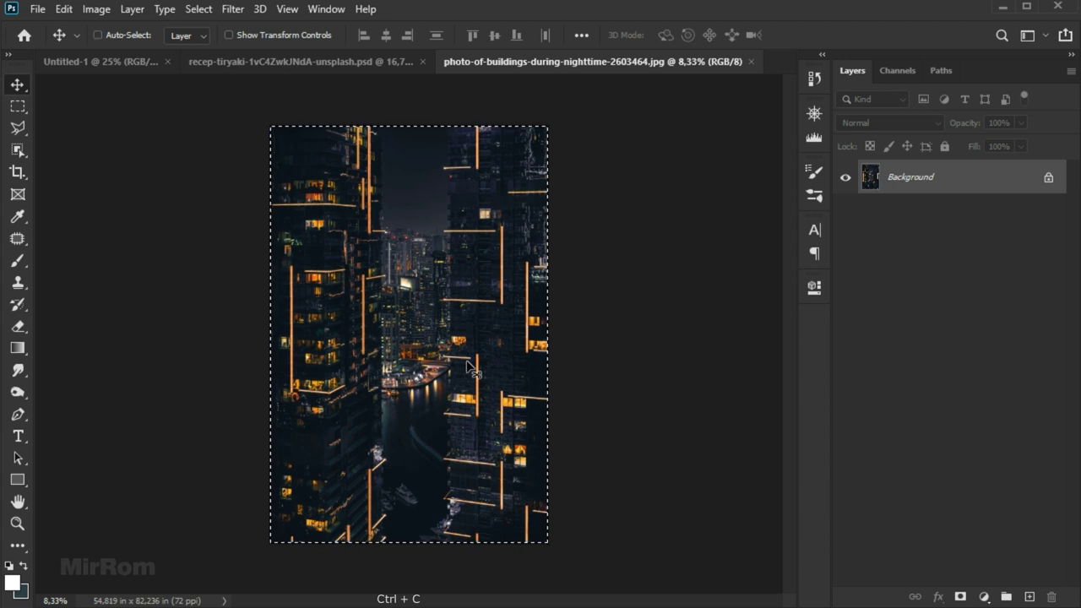
click(133, 62)
key(ctrl+v)
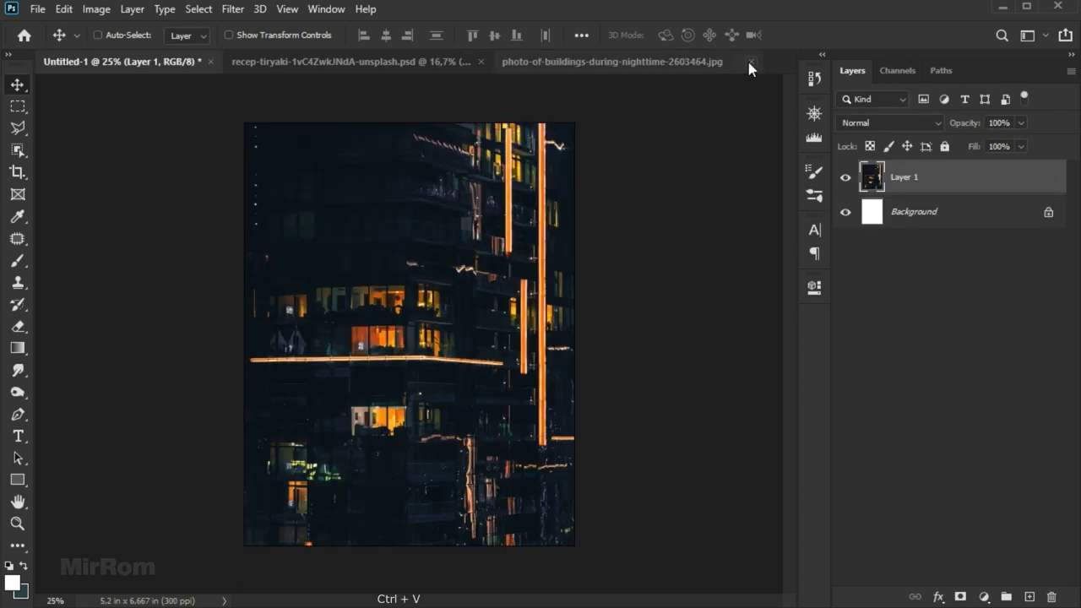
click(749, 62)
- Scale the city layer to 67%, position it over the canvas, and bring up the soldier cut-out
drag(473, 236, 309, 217)
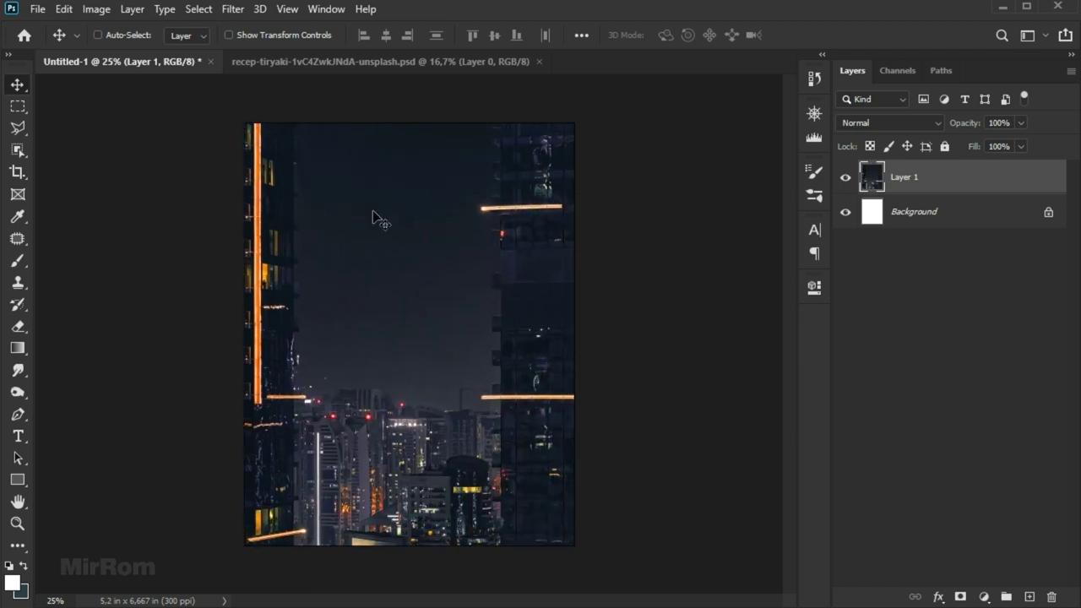
key(ctrl+t)
drag(321, 79, 320, 285)
mouse_move(385, 398)
mouse_down()
mouse_move(417, 208)
mouse_move(455, 234)
mouse_up()
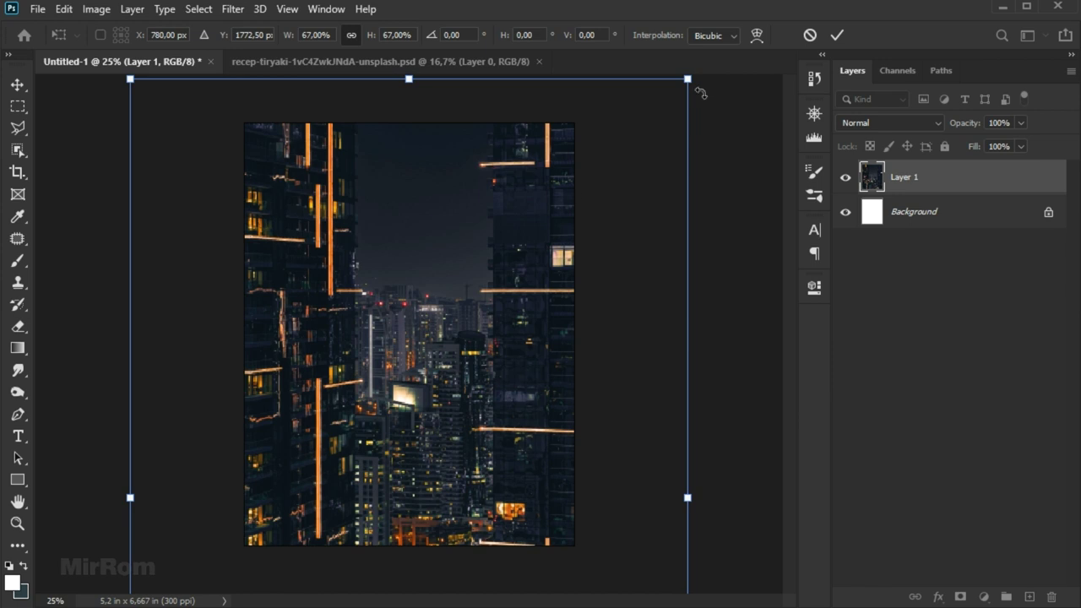
click(835, 36)
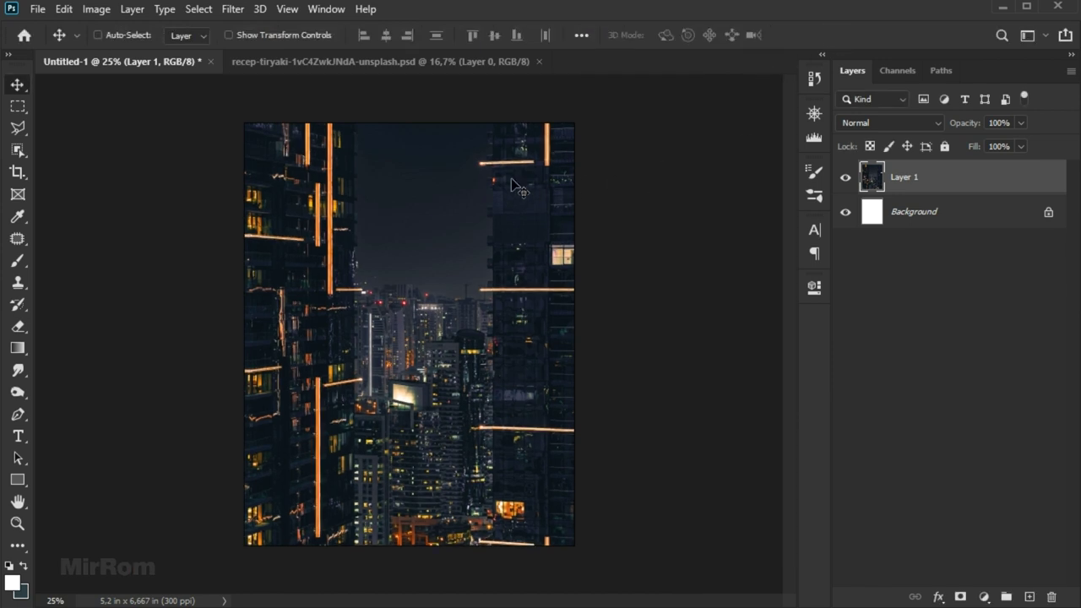
click(437, 64)
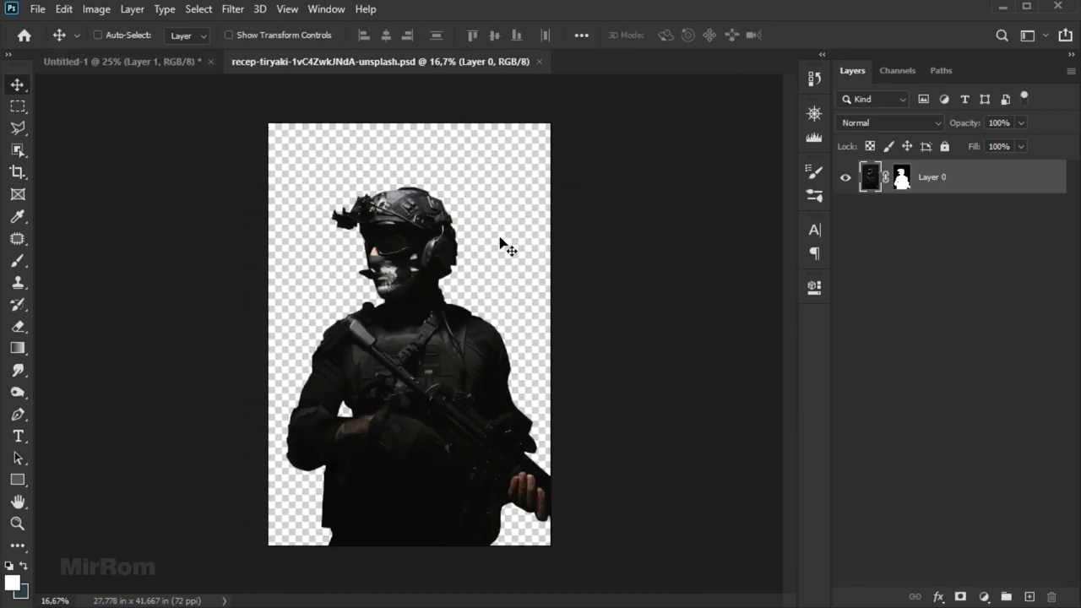
- Disable and re-enable the soldier's layer mask to check the cut-out
right_click(900, 181)
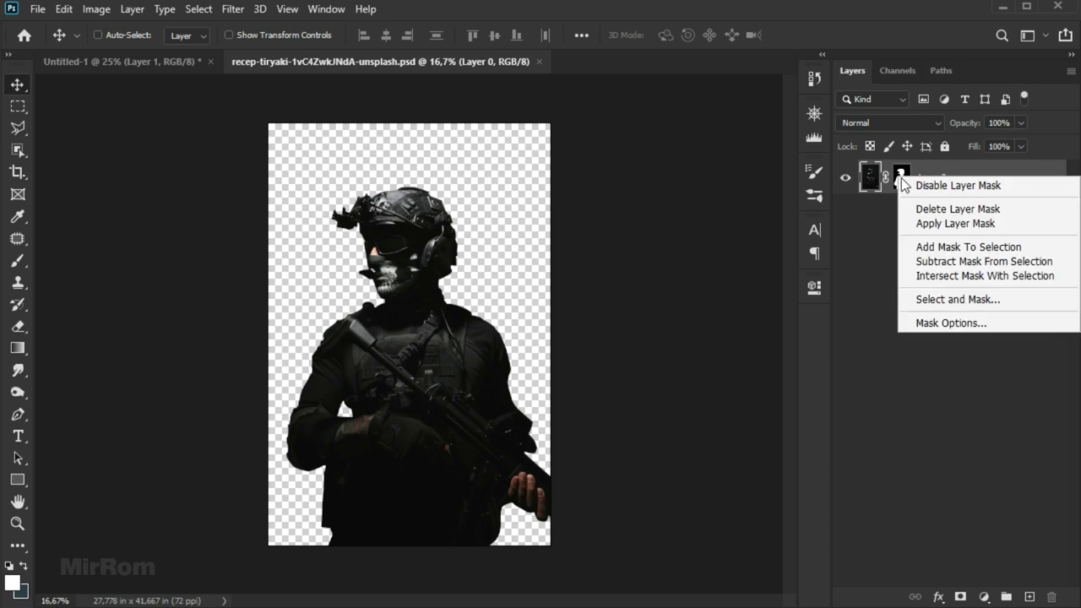
click(904, 185)
right_click(902, 181)
click(916, 186)
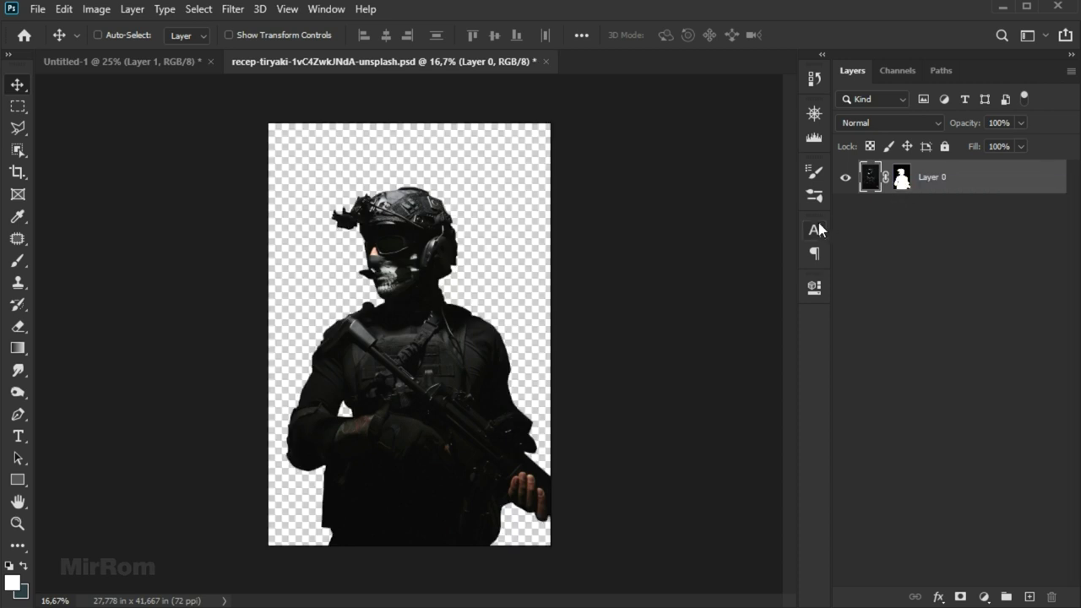
- Drag the soldier layer into the poster and close its source file without saving
drag(422, 240, 329, 169)
drag(337, 211, 405, 304)
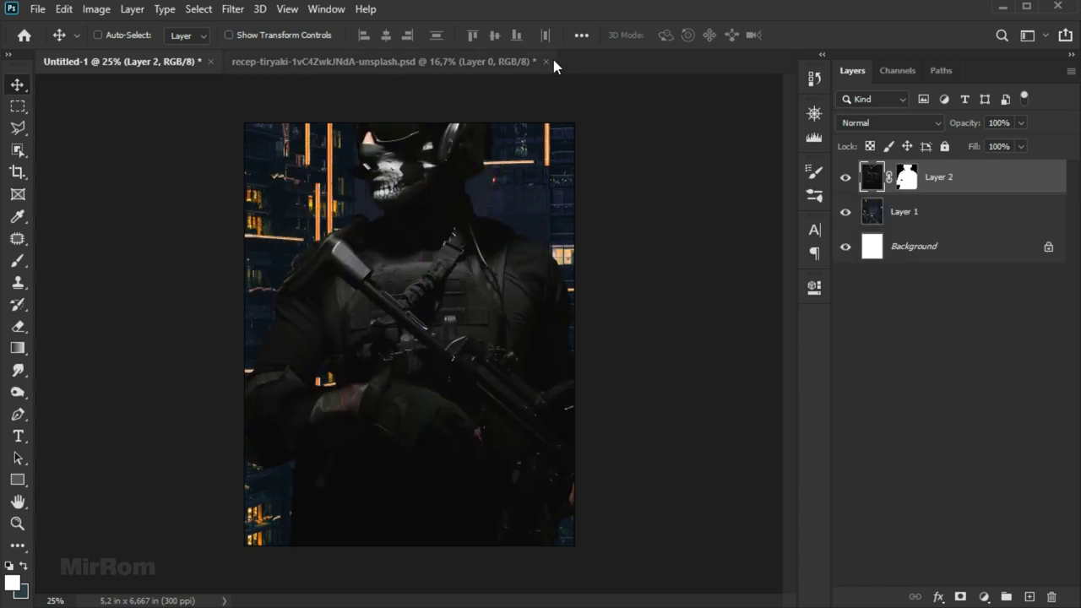
click(546, 61)
click(531, 243)
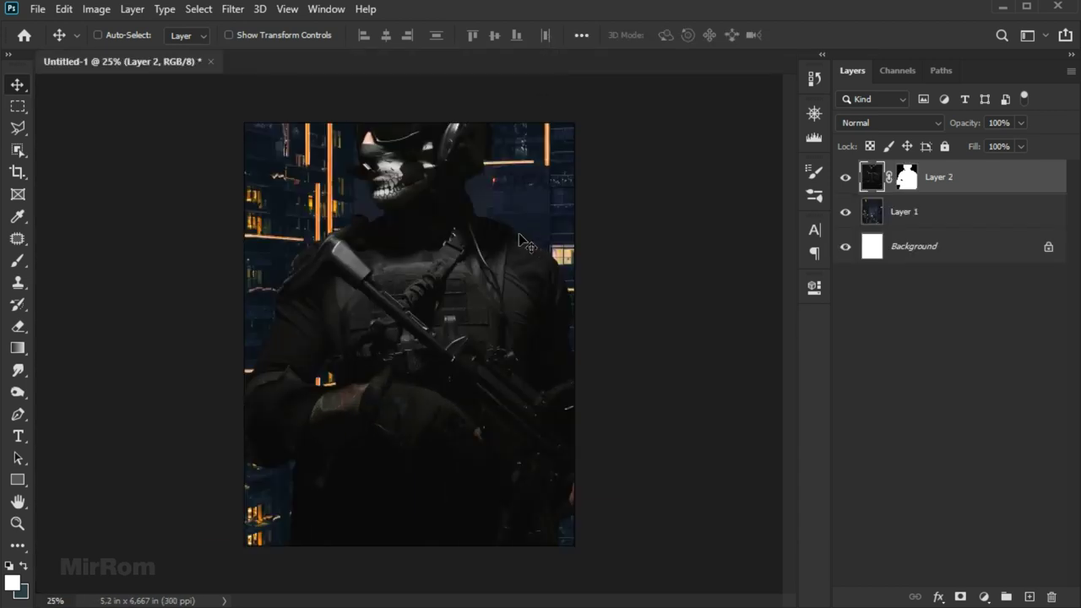
- Convert the soldier's Layer 2 into a smart object
right_click(951, 178)
click(916, 236)
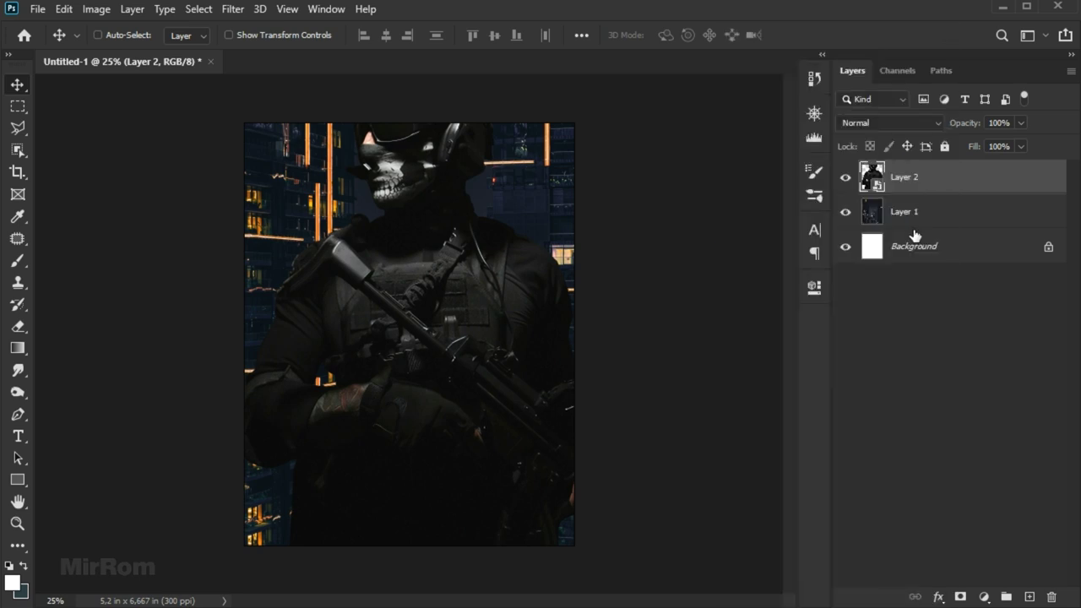
key(ctrl+t)
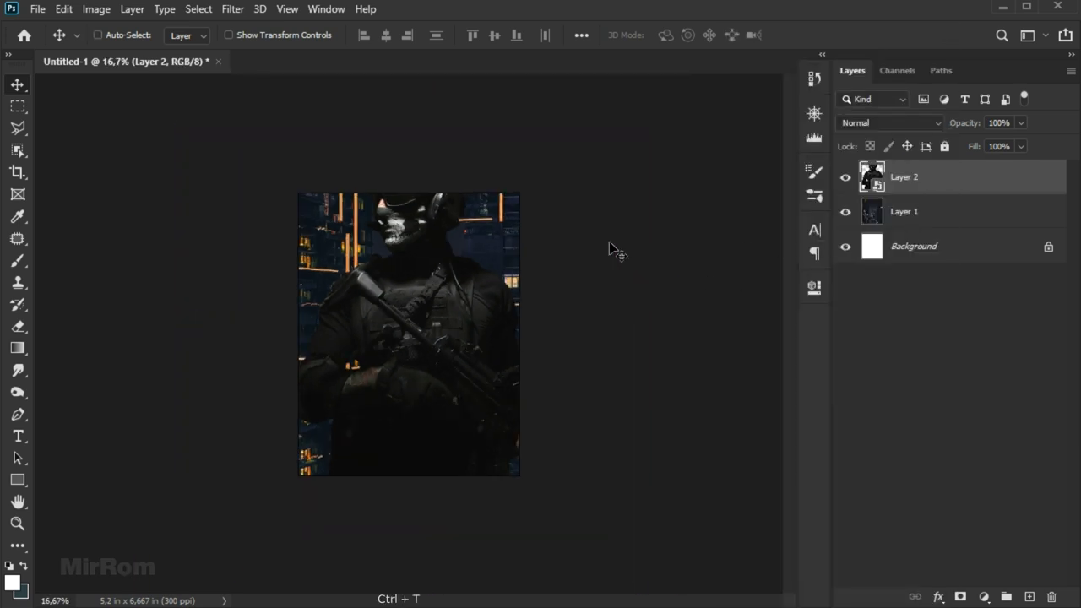
- Scale the soldier to about 91% and nudge it slightly left and up
mouse_move(294, 138)
mouse_down()
mouse_move(343, 198)
mouse_move(331, 199)
mouse_up()
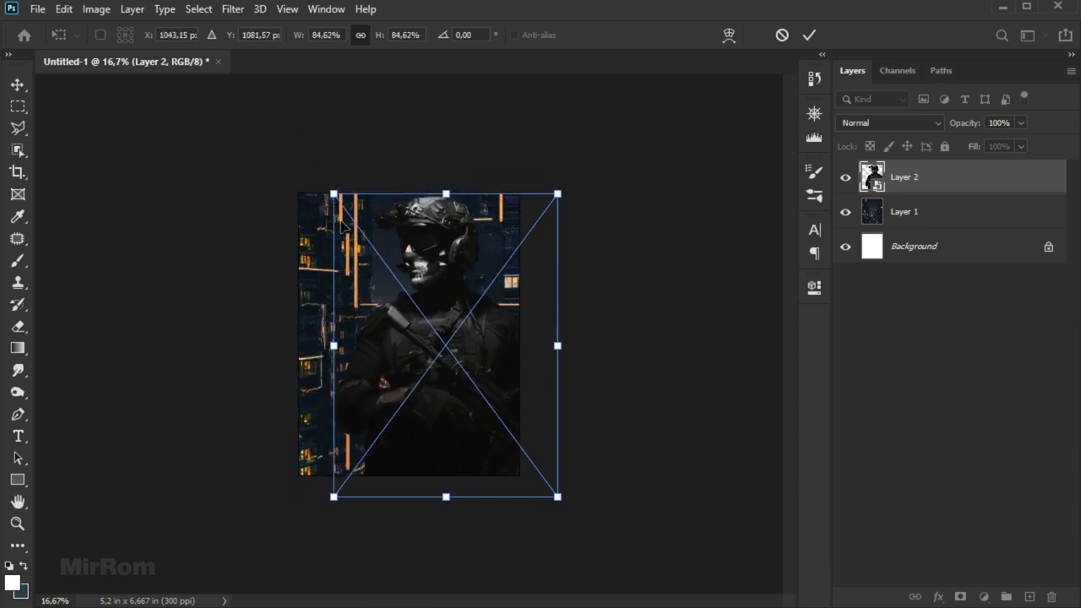
drag(568, 505, 587, 511)
drag(522, 381, 522, 389)
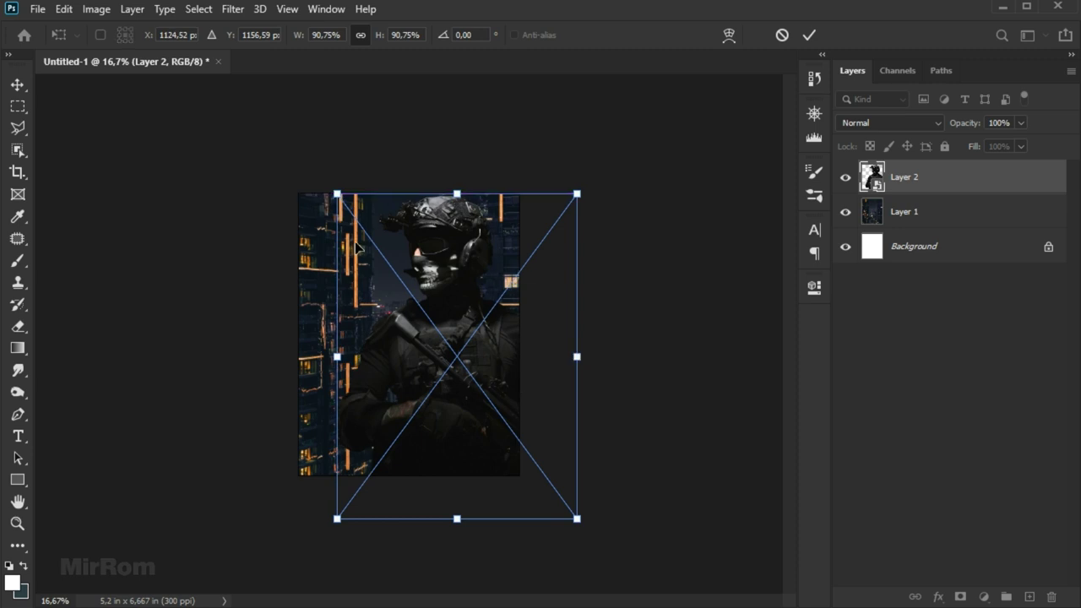
key(Return)
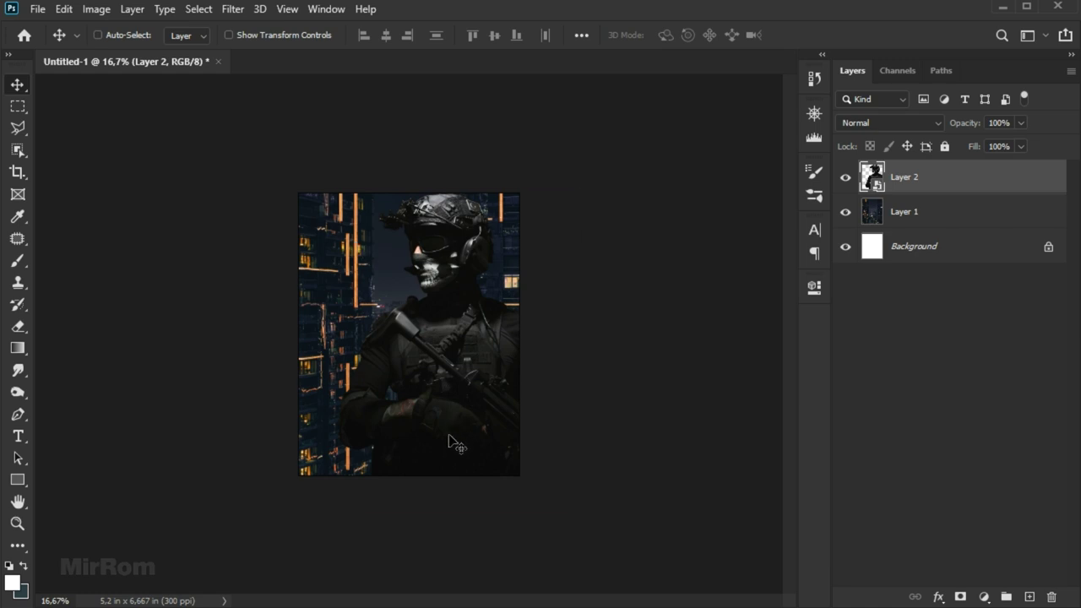
- Scale the city to 69%, shift it up, then hide the soldier and stamp a merged Layer 3
key(ctrl+plus)
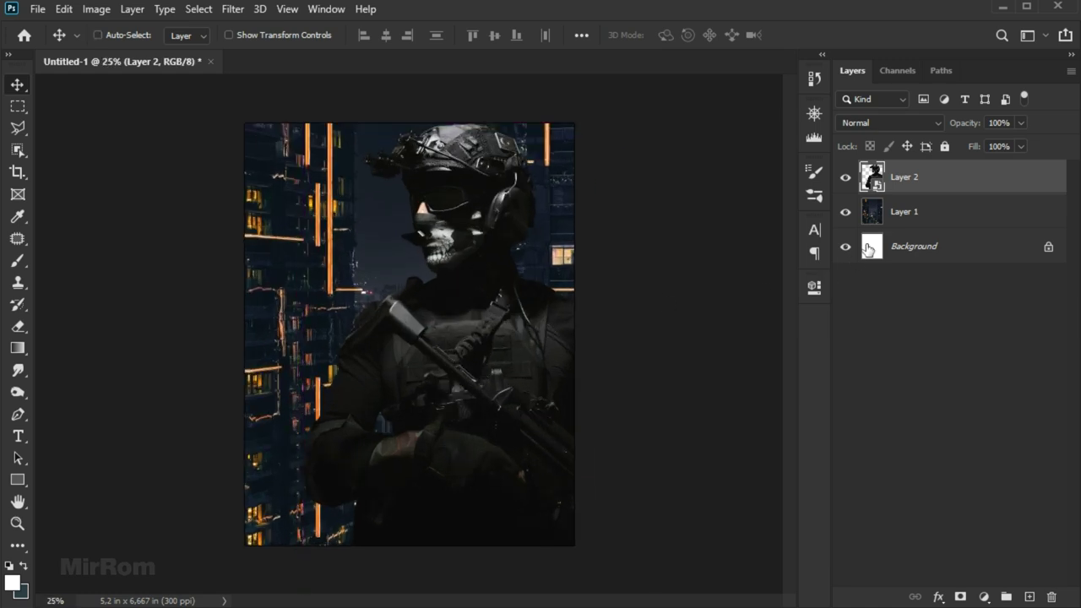
click(893, 218)
key(ctrl+t)
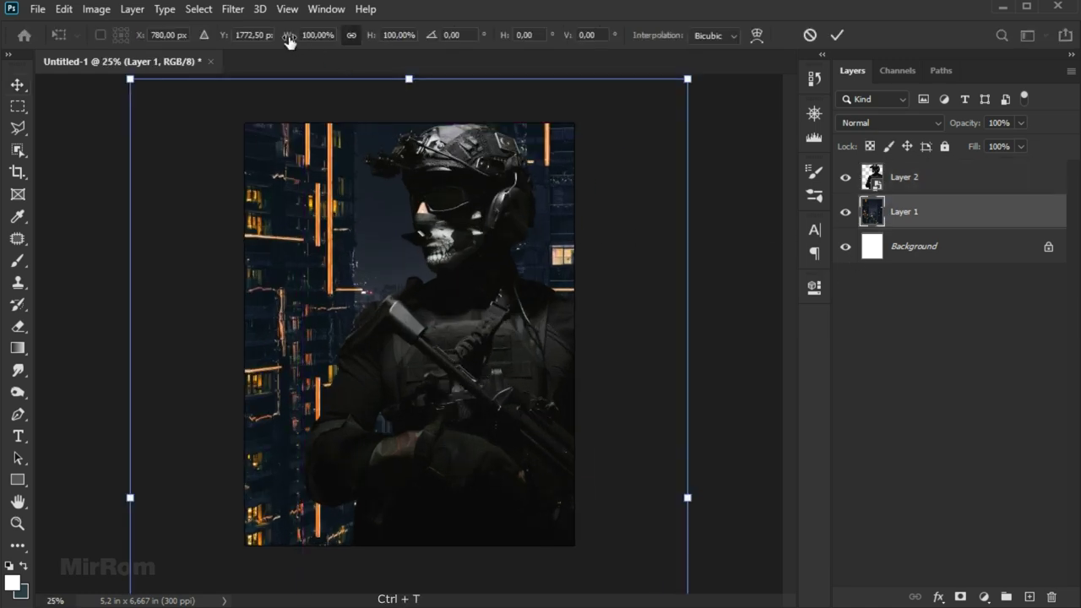
drag(290, 42, 262, 56)
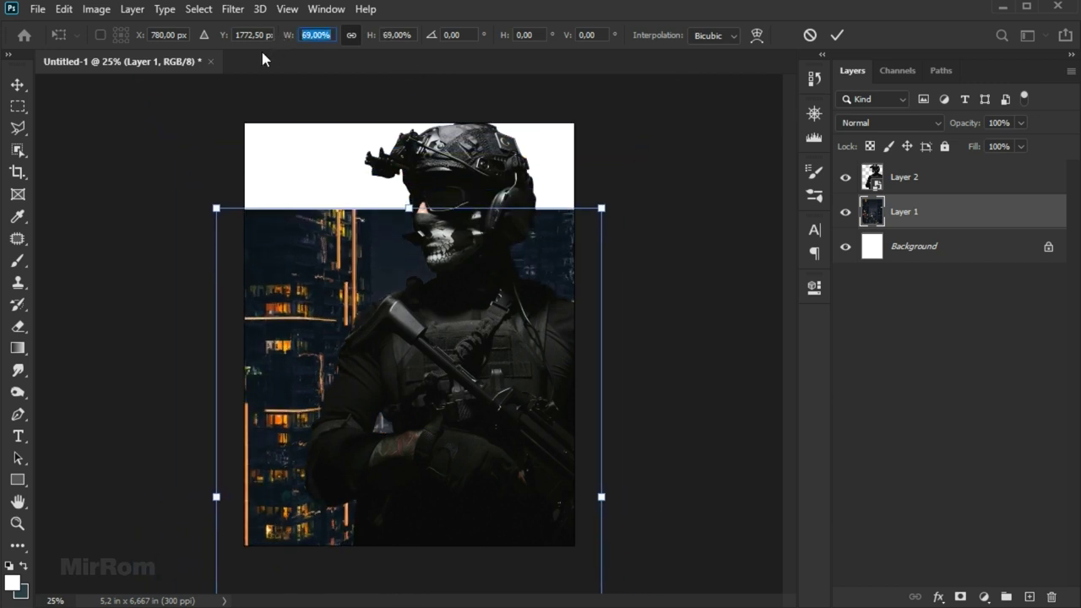
drag(476, 402, 463, 288)
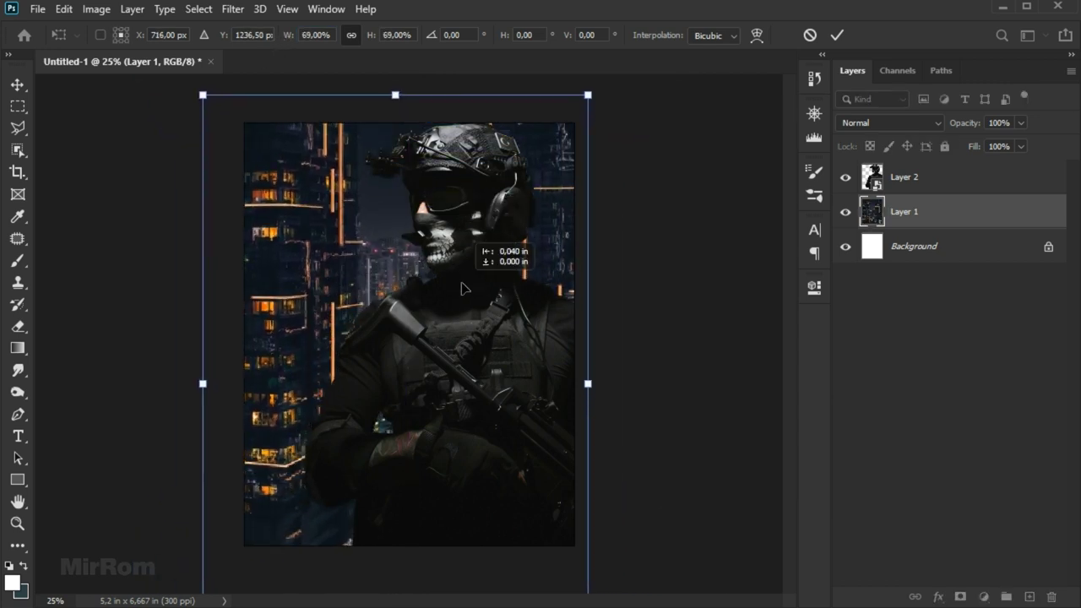
drag(462, 288, 465, 284)
key(Return)
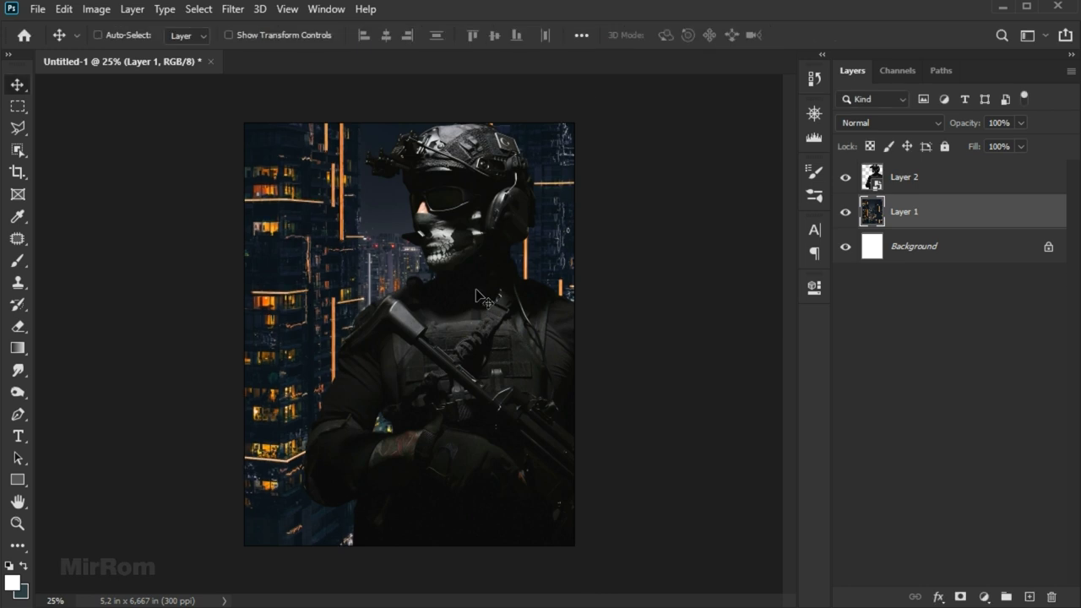
key(shift+Up)
key(shift+Up)
key(shift+Up)
key(shift+Up)
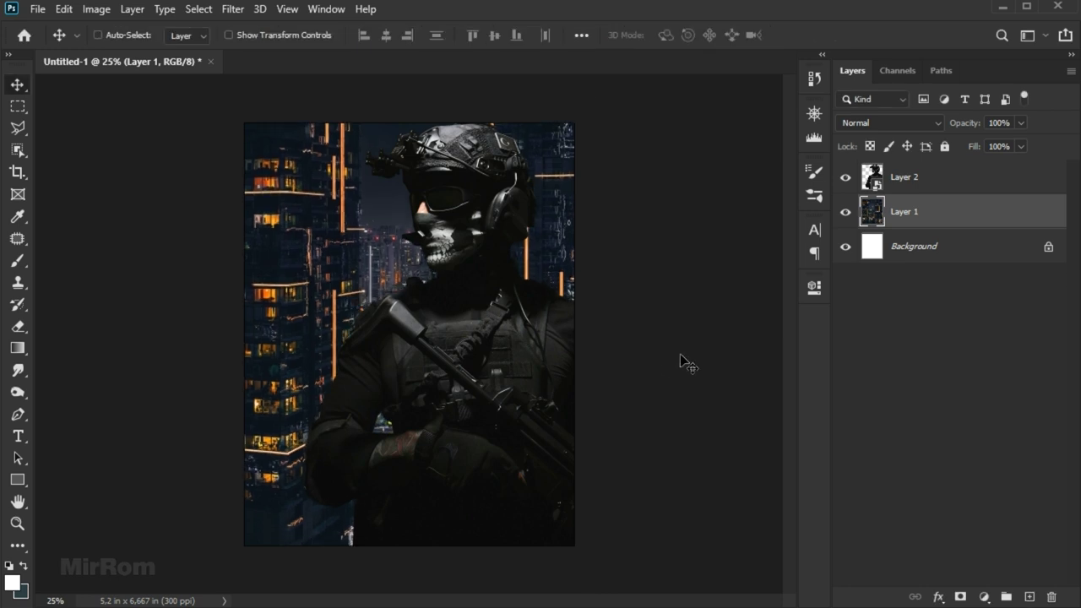
click(845, 177)
key(shift+ctrl+alt+e)
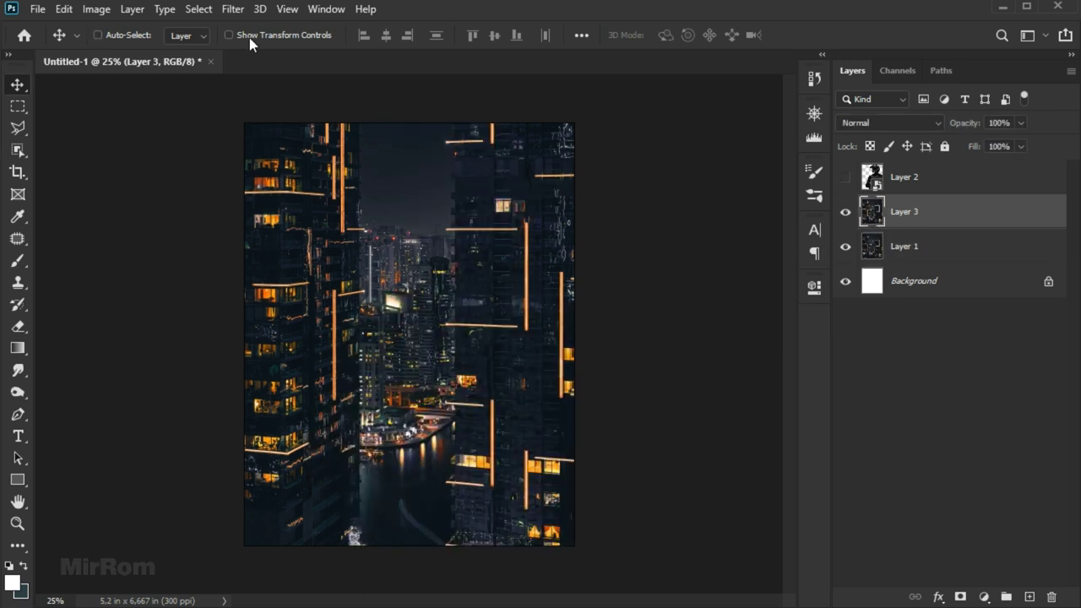
- Field-blur Layer 3 at 8 px with 28% light bokeh, 52% bokeh colour, 115–255 light range; show the soldier
click(237, 16)
mouse_move(259, 215)
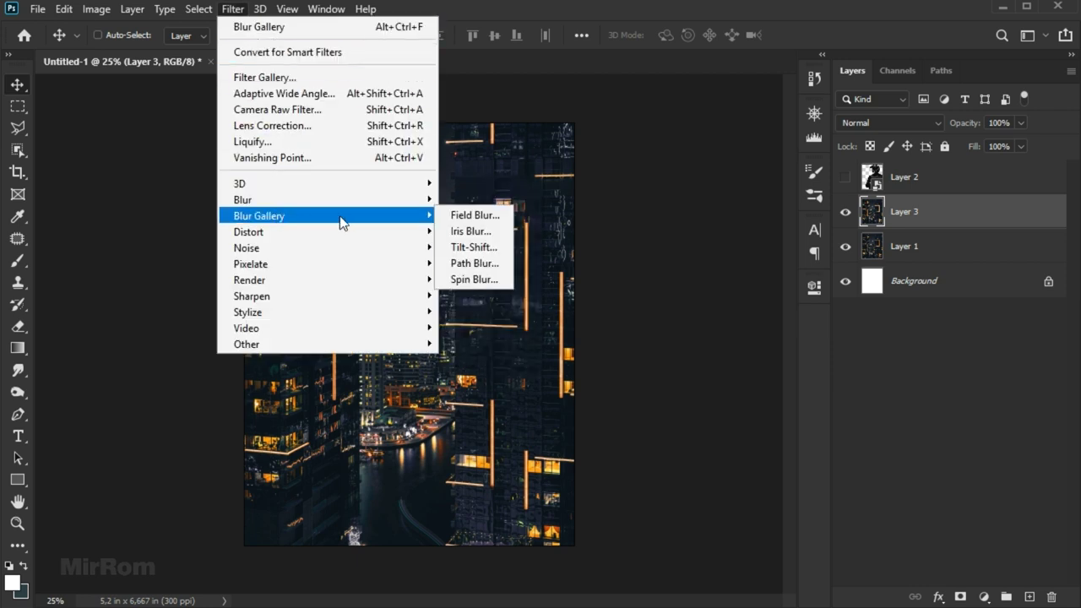
click(495, 222)
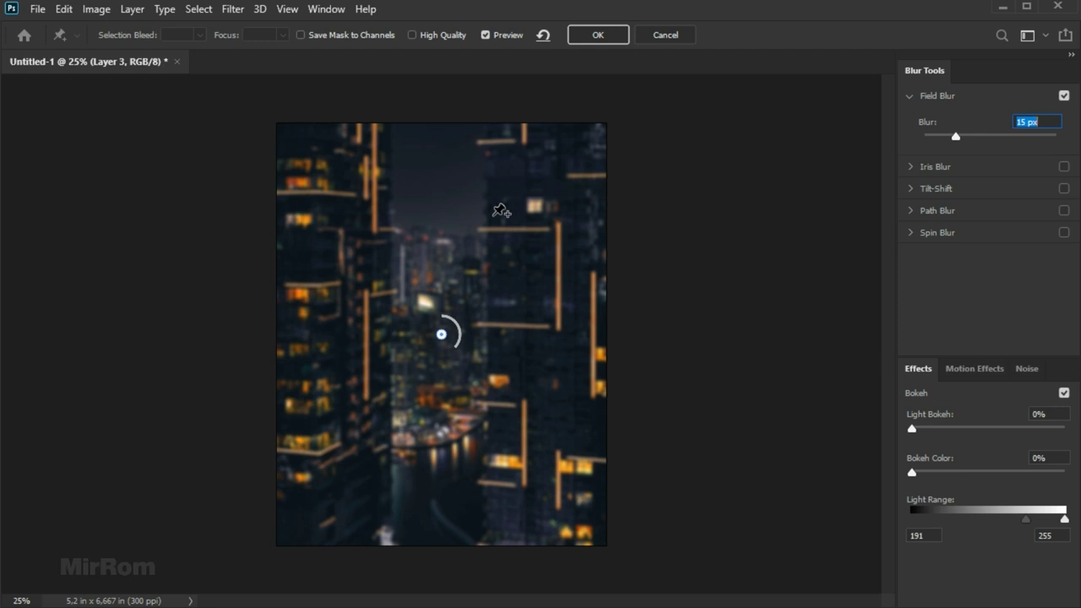
drag(955, 139, 947, 141)
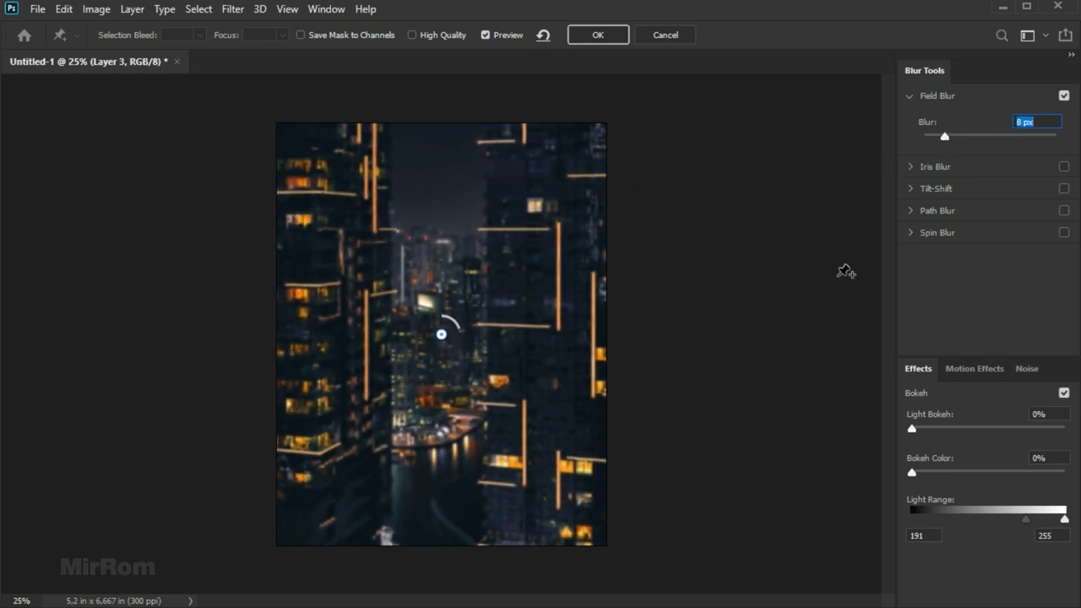
click(952, 369)
click(927, 369)
drag(912, 429, 946, 429)
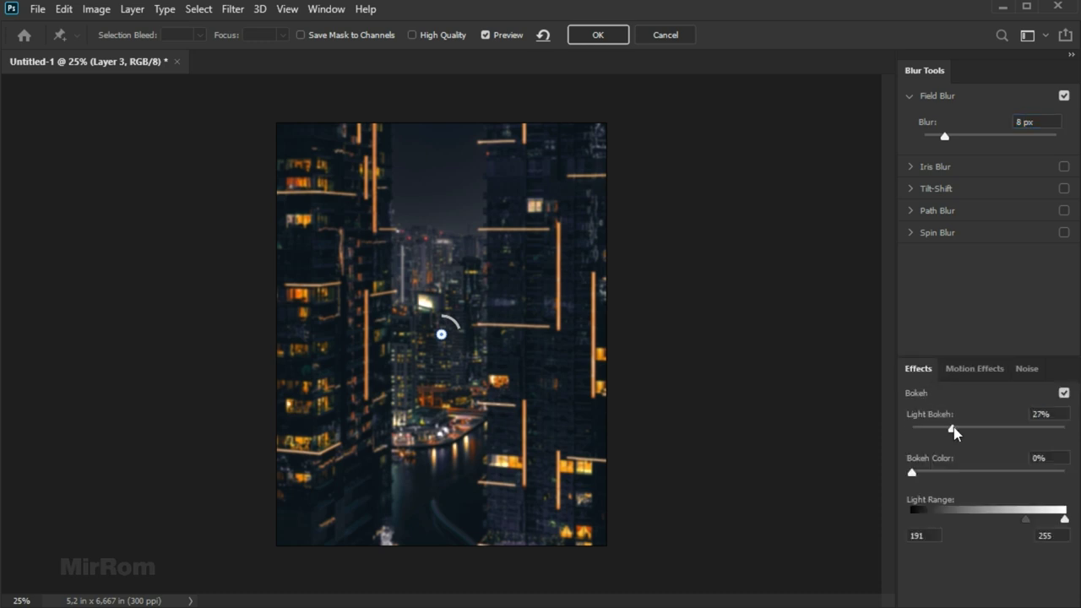
drag(914, 480, 1003, 478)
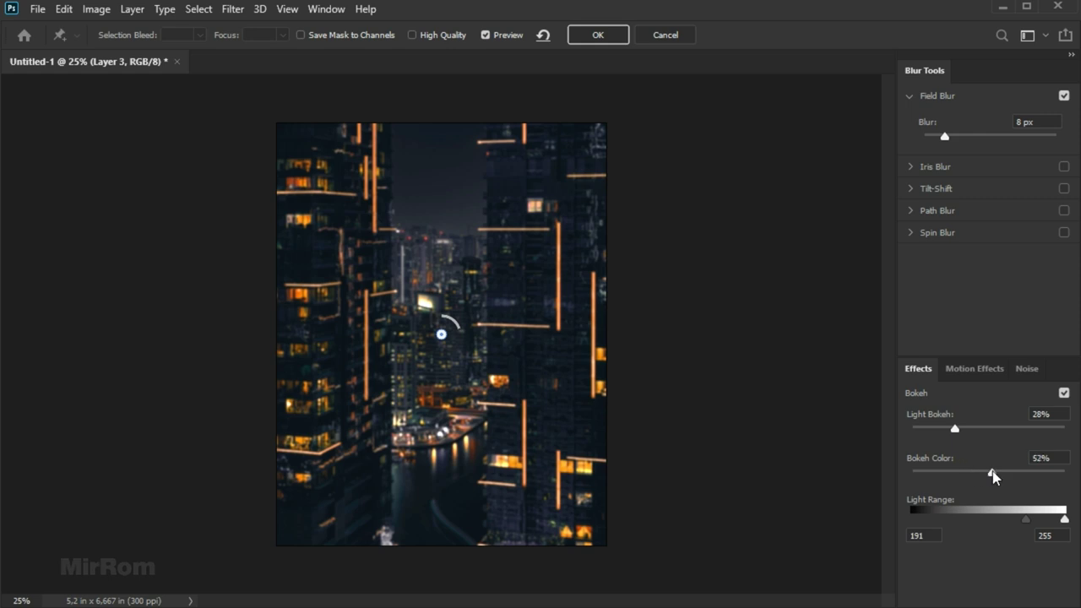
drag(1025, 519, 980, 520)
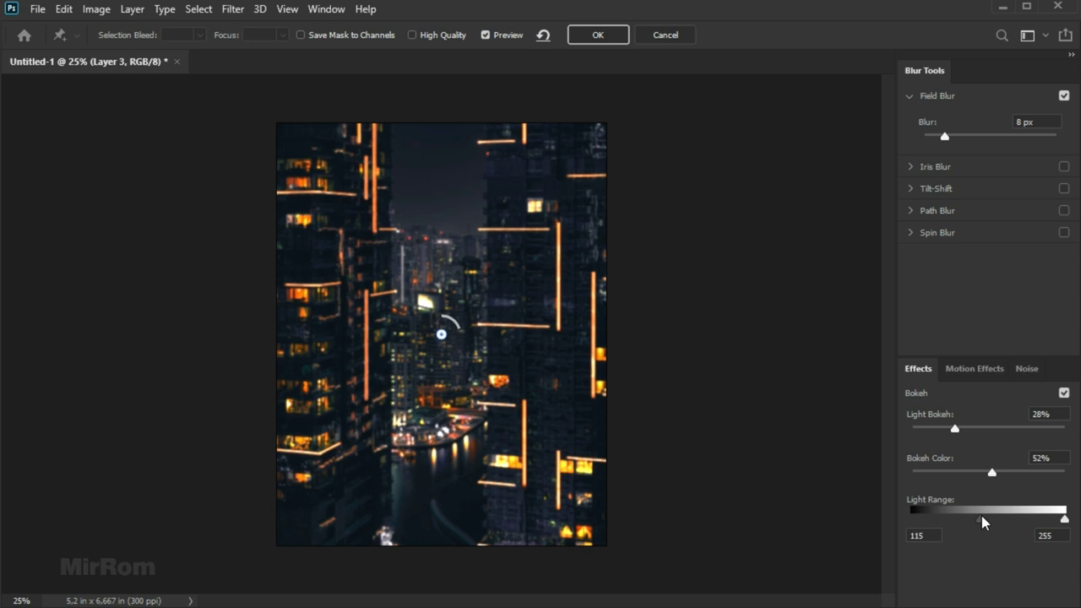
click(597, 34)
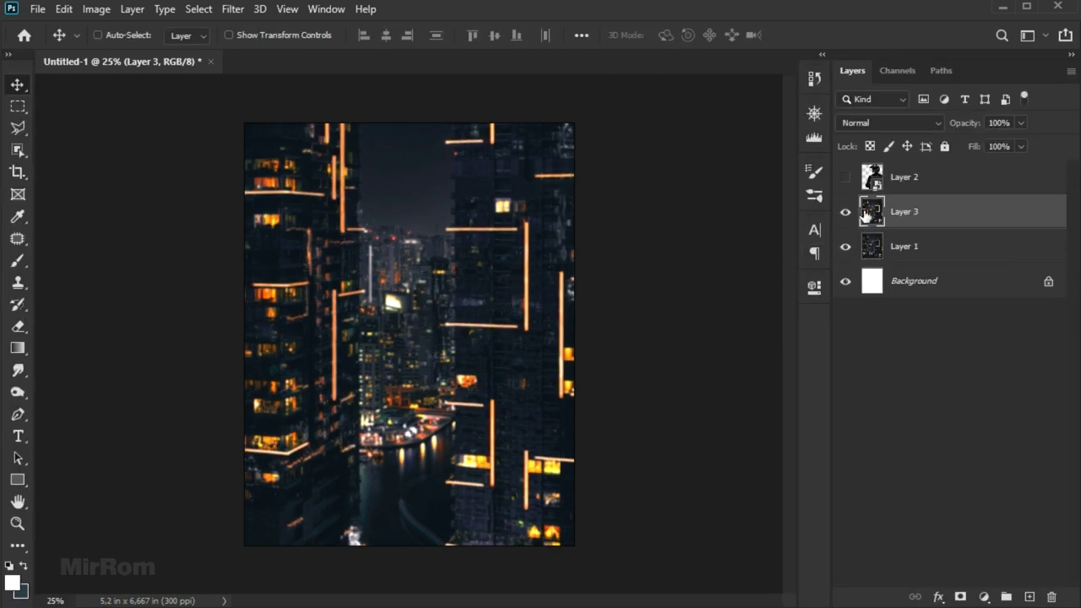
click(845, 176)
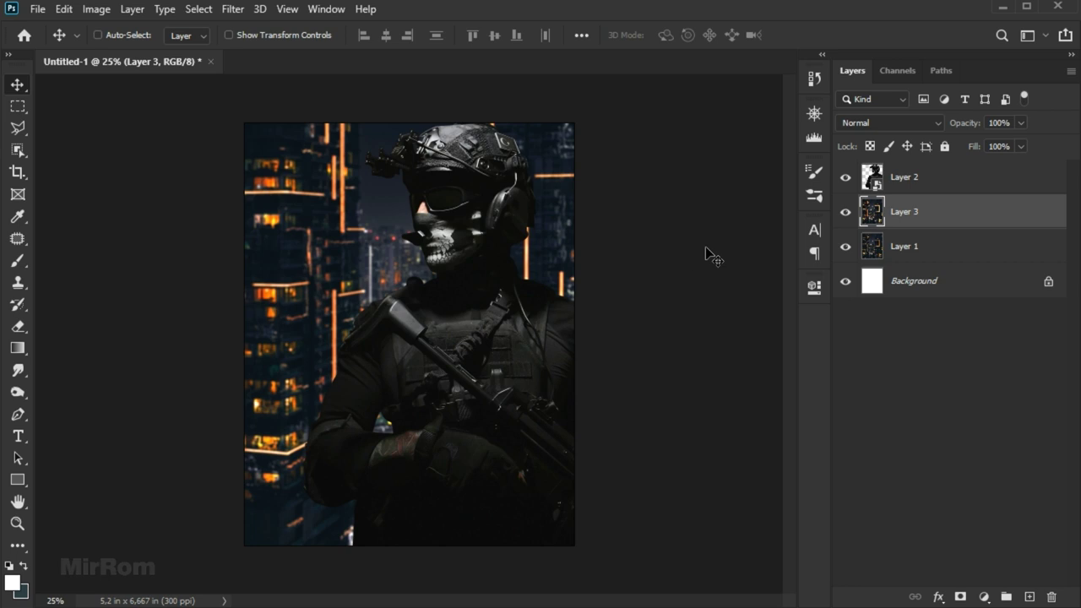
- Add a Levels adjustment with the shadow output raised to 5
click(984, 597)
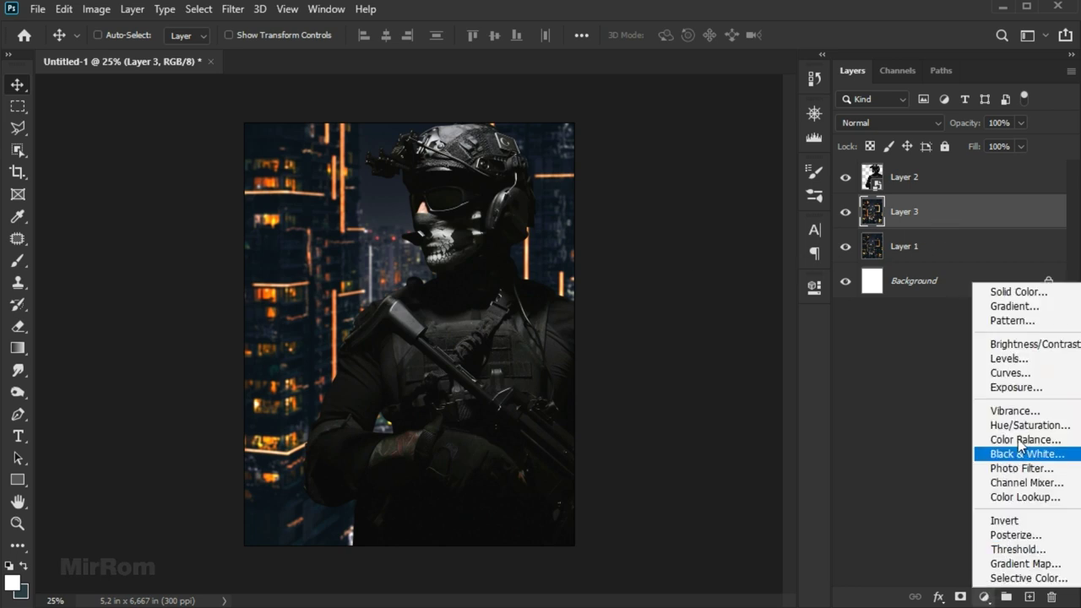
click(1044, 360)
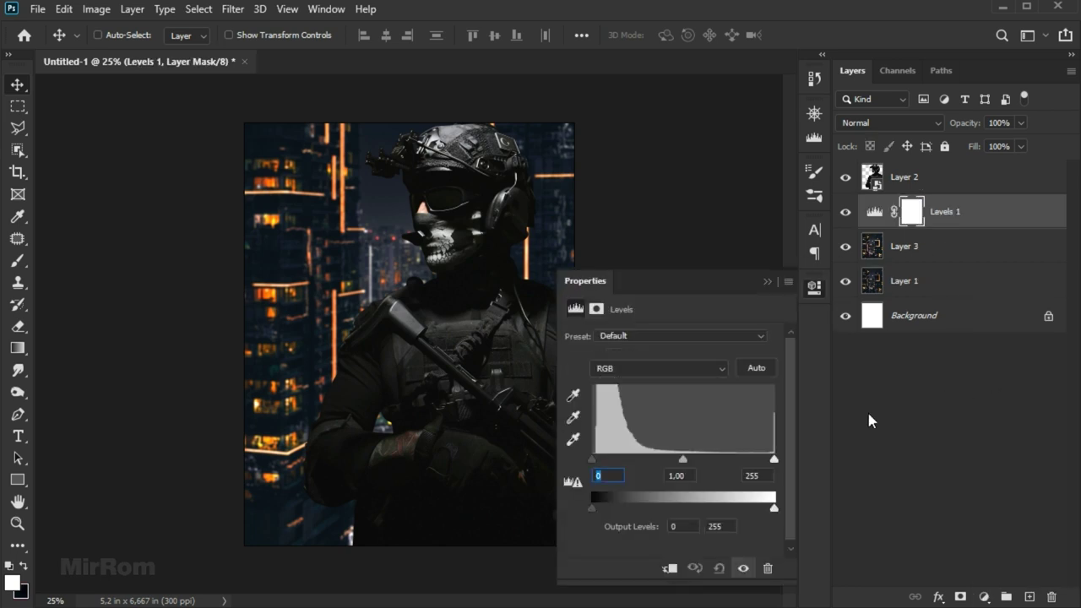
key(Up)
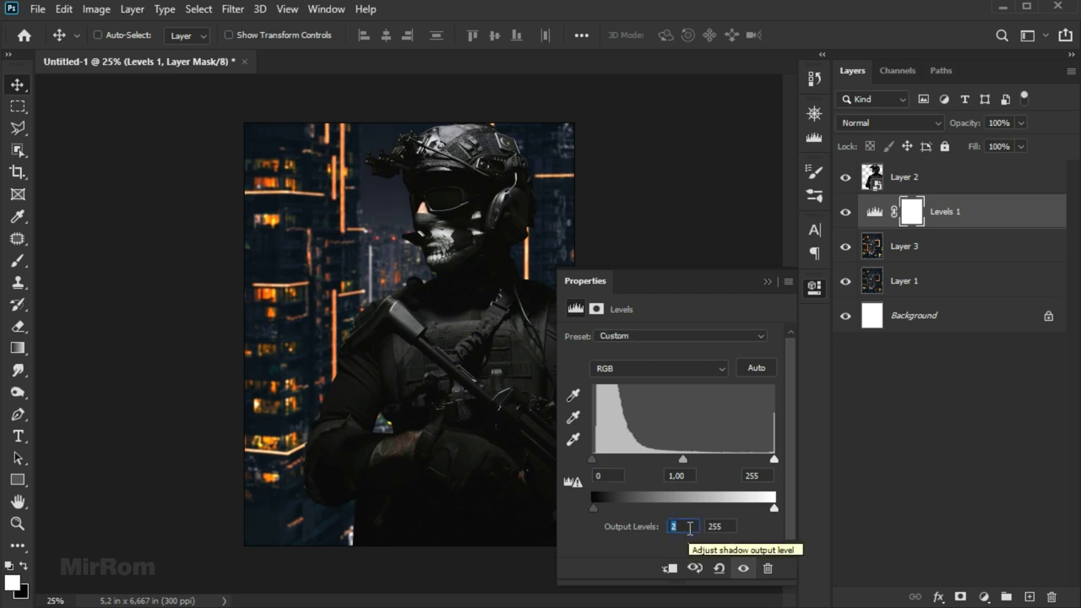
text(5)
click(690, 528)
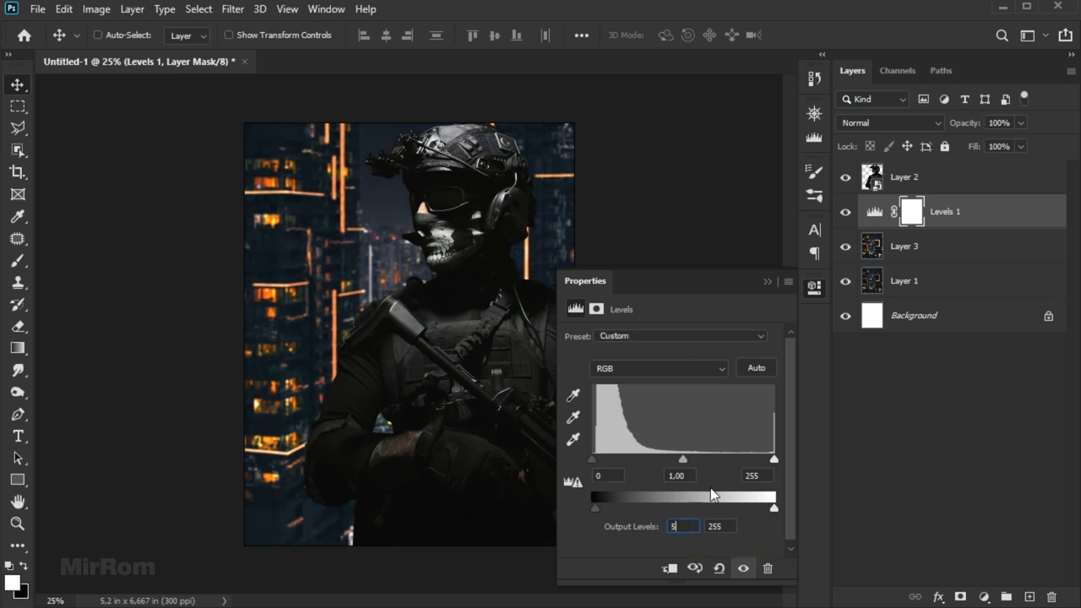
click(767, 282)
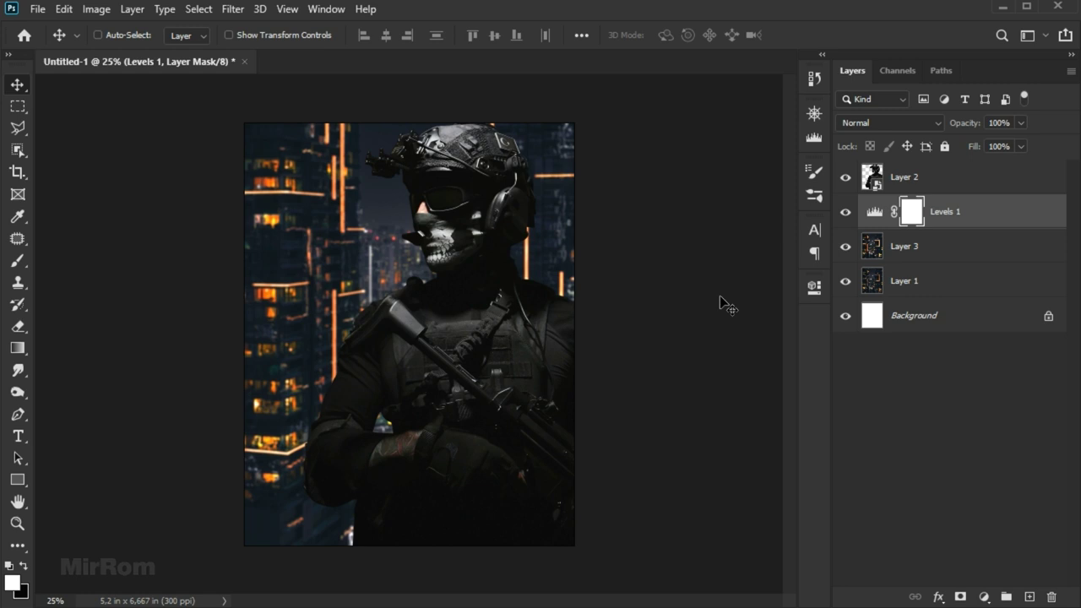
- Add a Hue/Saturation adjustment at +47 Lightness and invert its mask to hide it
click(981, 595)
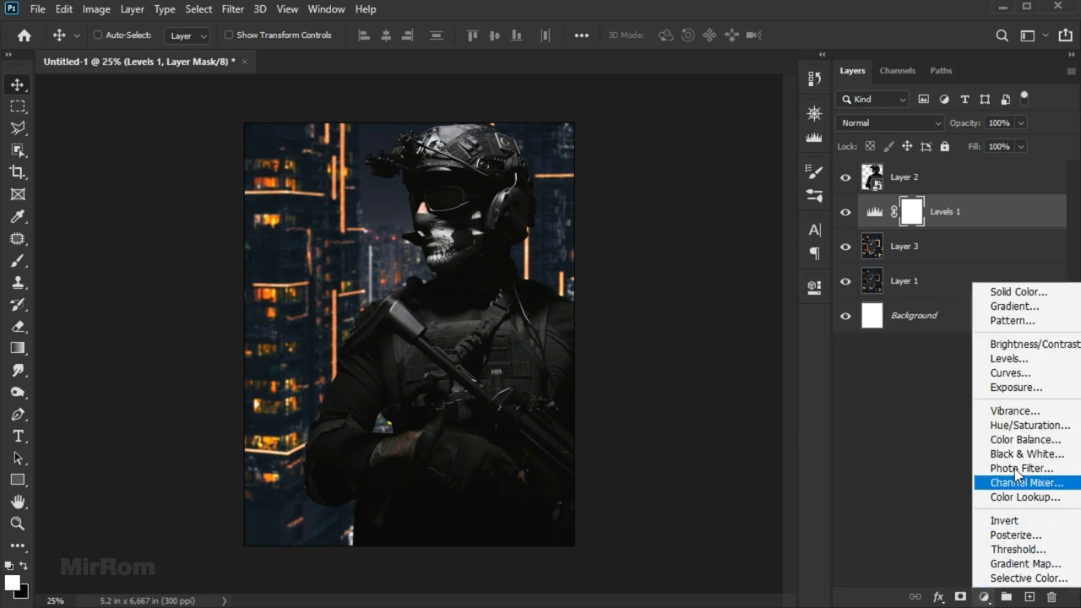
click(1027, 425)
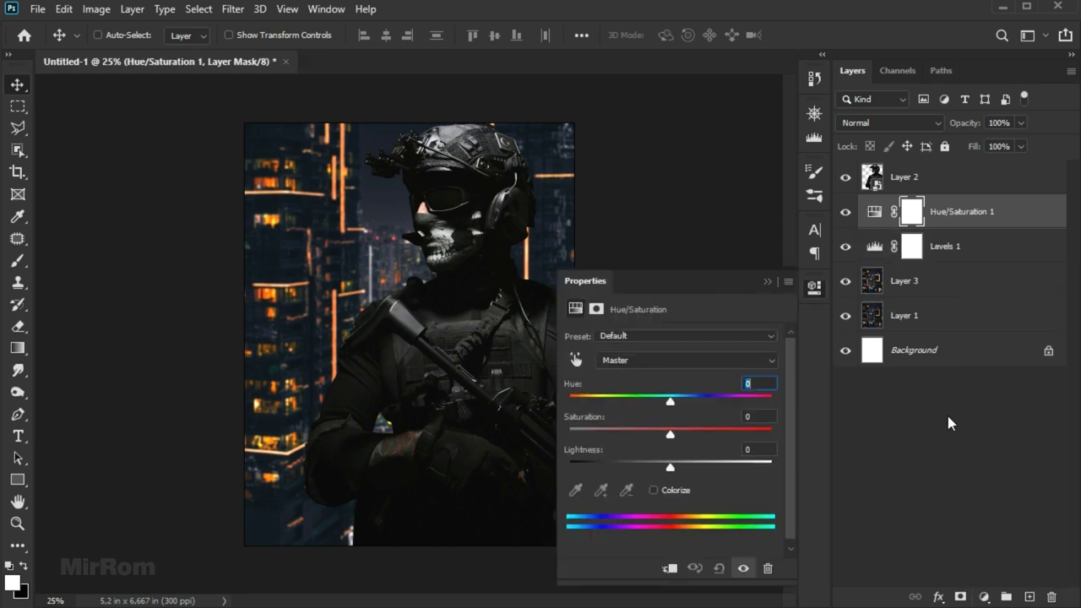
drag(671, 468, 718, 469)
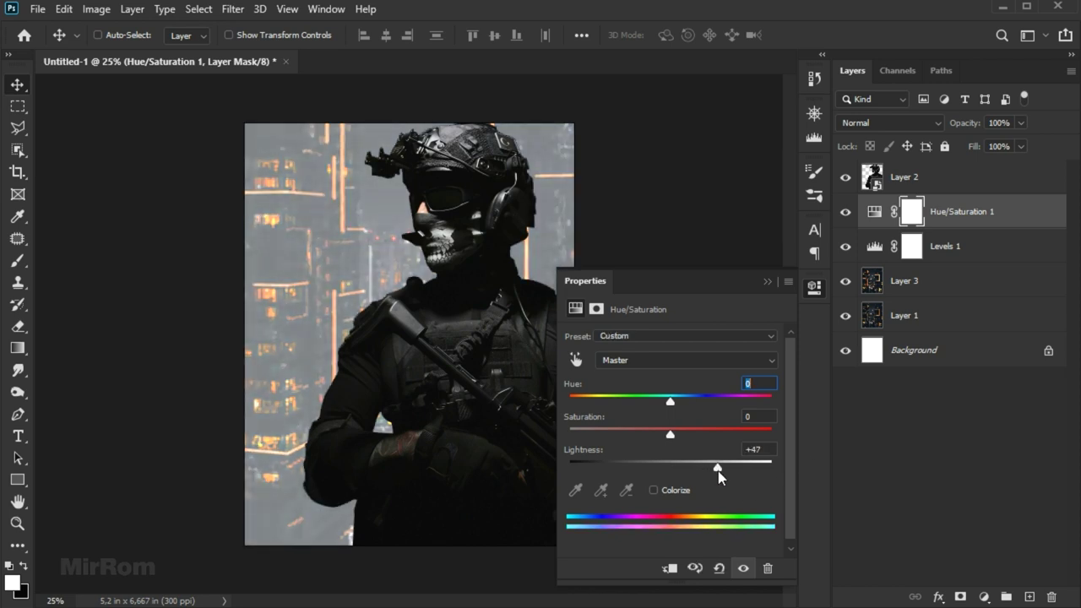
click(765, 283)
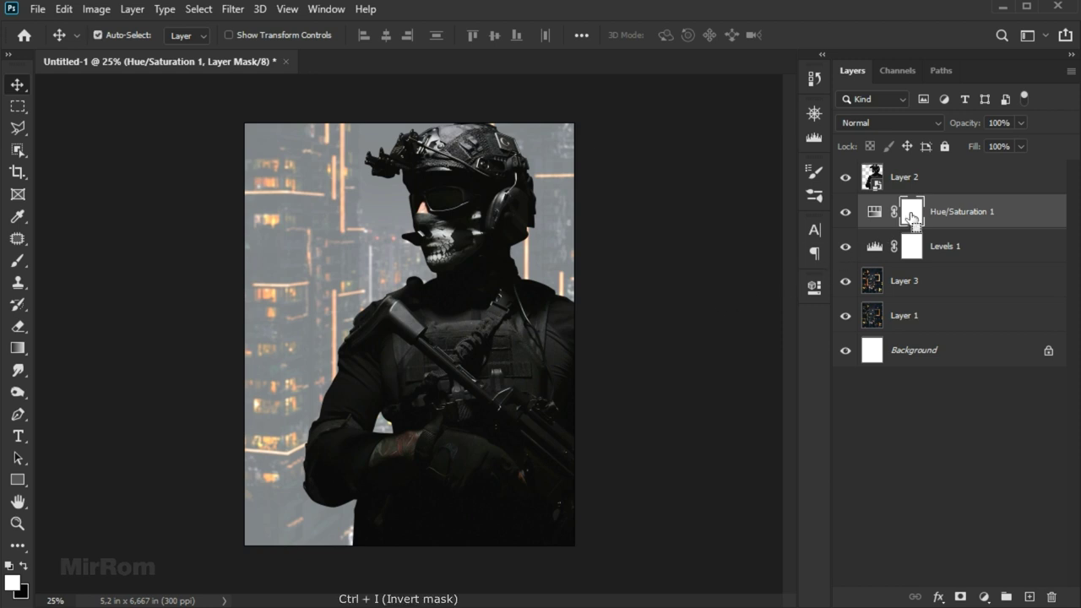
key(ctrl+i)
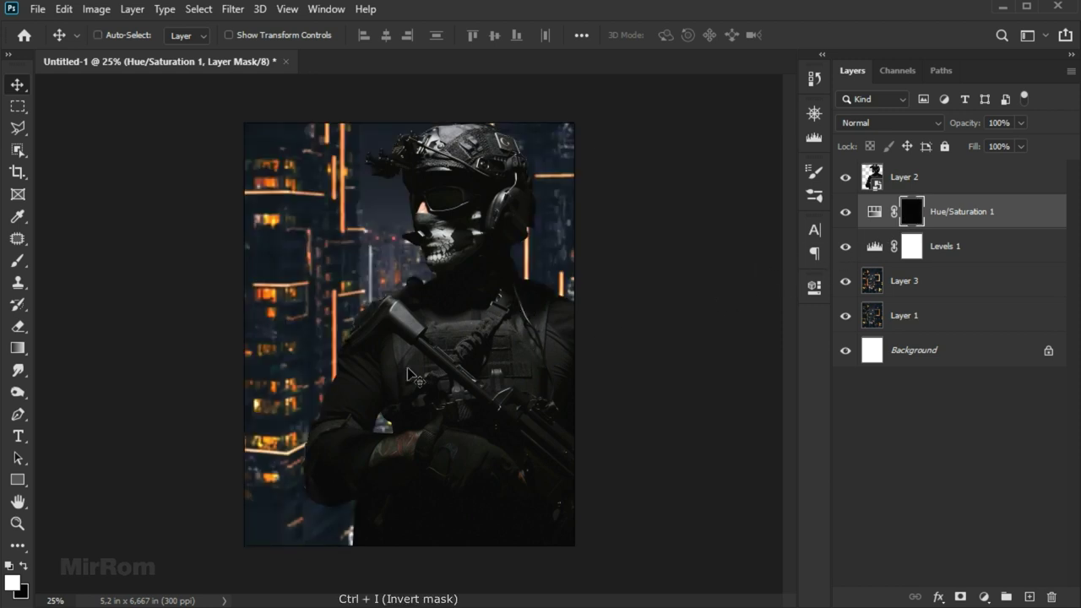
- Set white as the foreground colour and pick the Brush tool
click(27, 566)
click(29, 571)
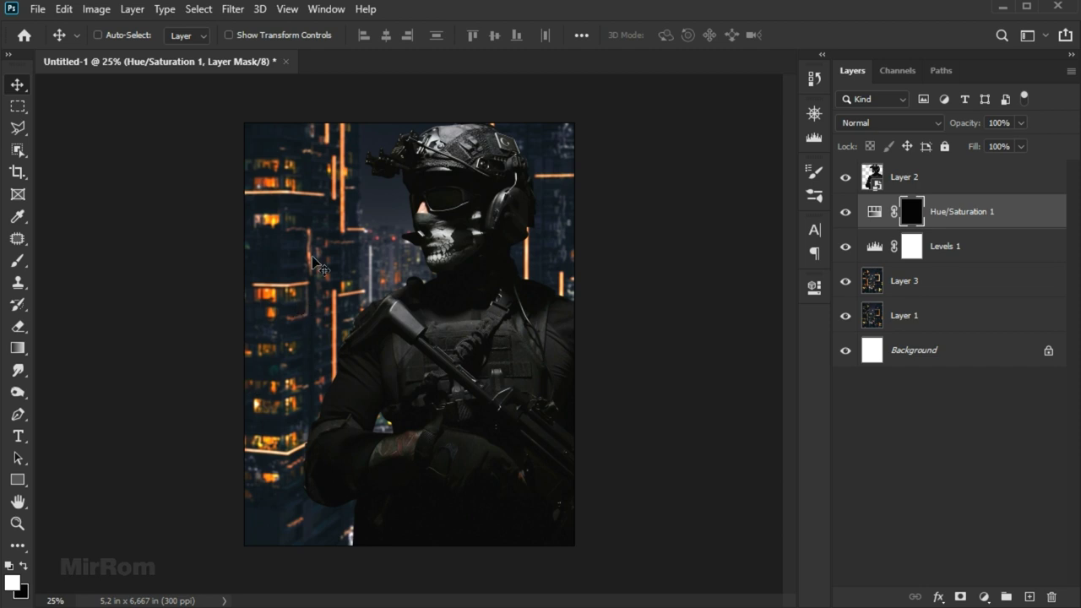
key(b)
- Set the brush to 53% opacity and paint brightening over the soldier's left side and chest
click(387, 35)
drag(388, 54, 414, 59)
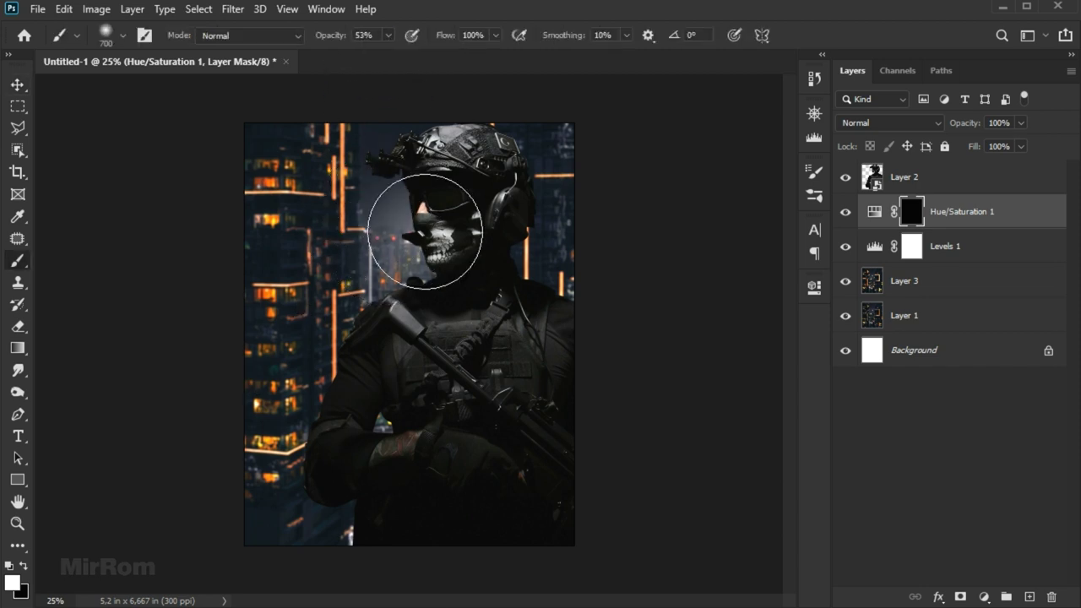
key(bracketright)
key(bracketright)
key(bracketright)
key(bracketright)
key(bracketright)
key(bracketright)
key(bracketright)
click(431, 378)
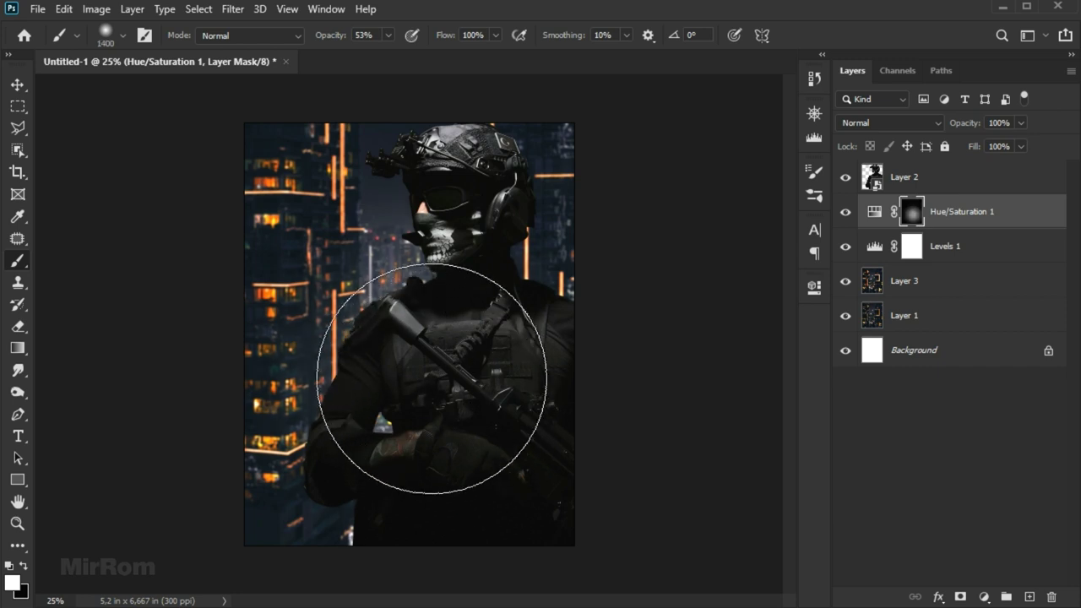
key(bracketleft)
key(bracketleft)
key(bracketleft)
click(430, 375)
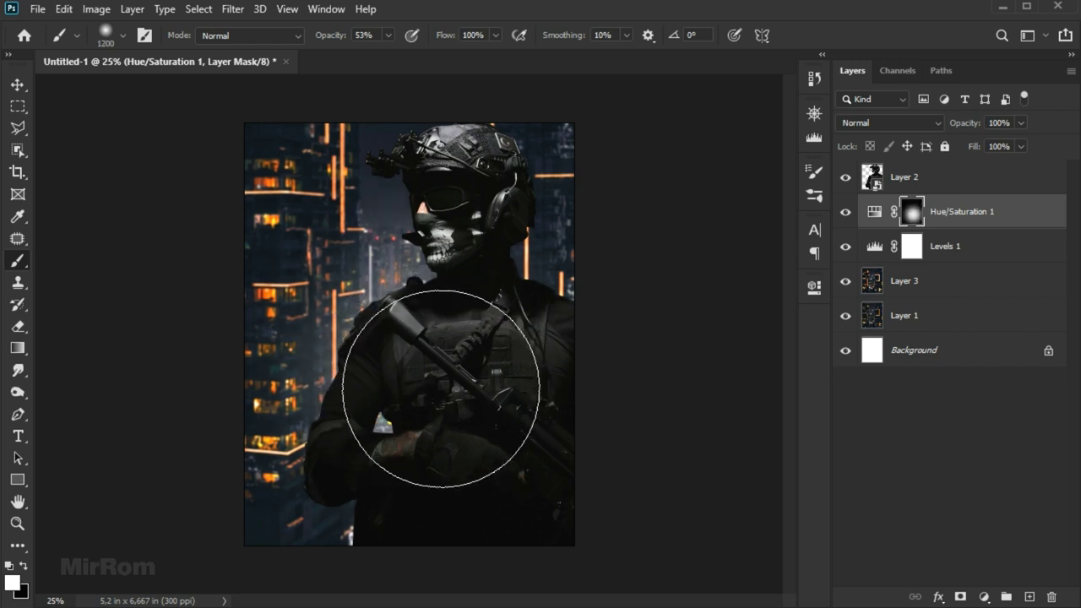
- Paint more brightening onto the chest and skull face, undoing a lower-body stroke
key(bracketleft)
key(bracketleft)
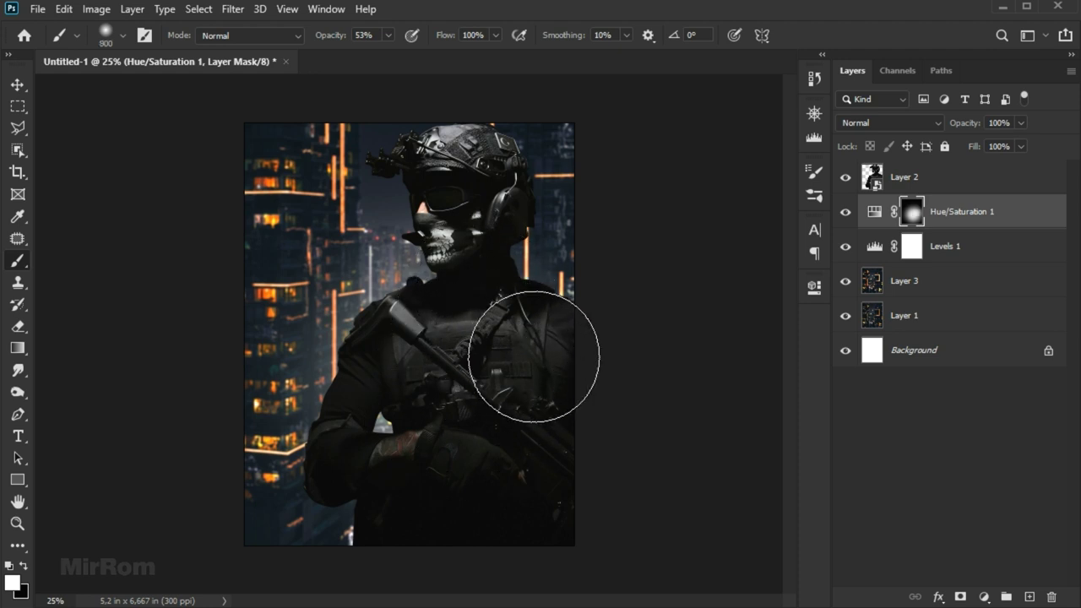
click(521, 367)
key(bracketleft)
key(bracketleft)
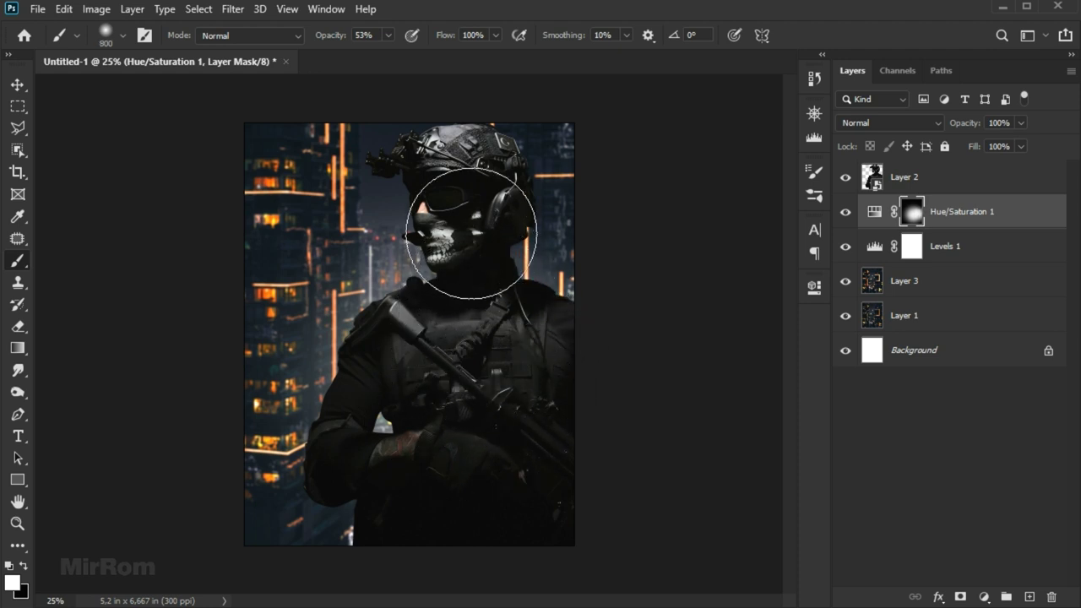
click(471, 198)
key(bracketleft)
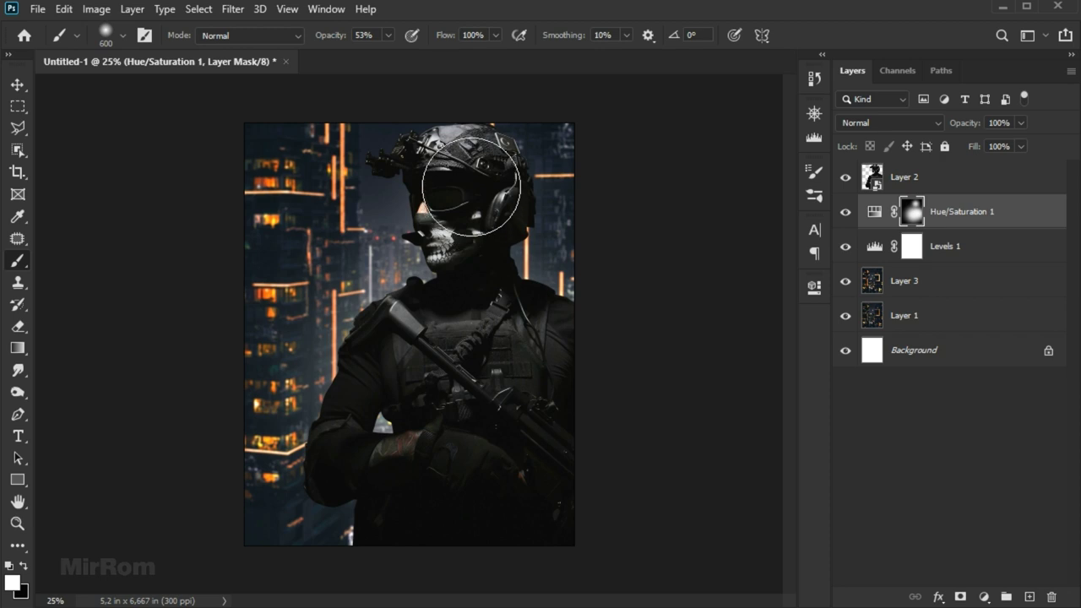
click(349, 494)
key(ctrl+z)
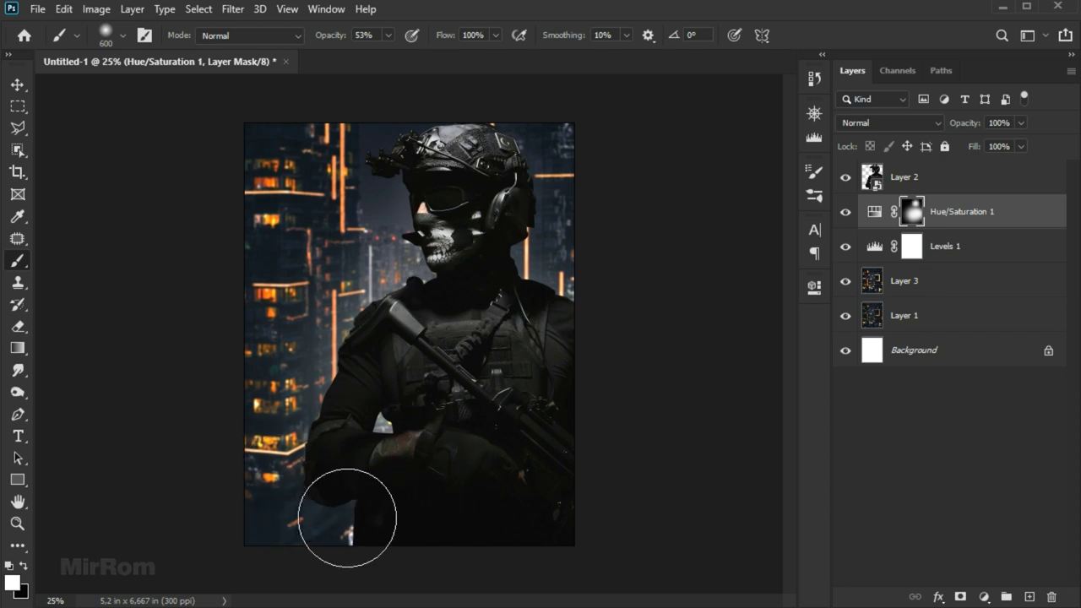
- Lower the brush to 25% opacity at size 800, then return to the Move tool
click(388, 35)
drag(367, 57, 364, 57)
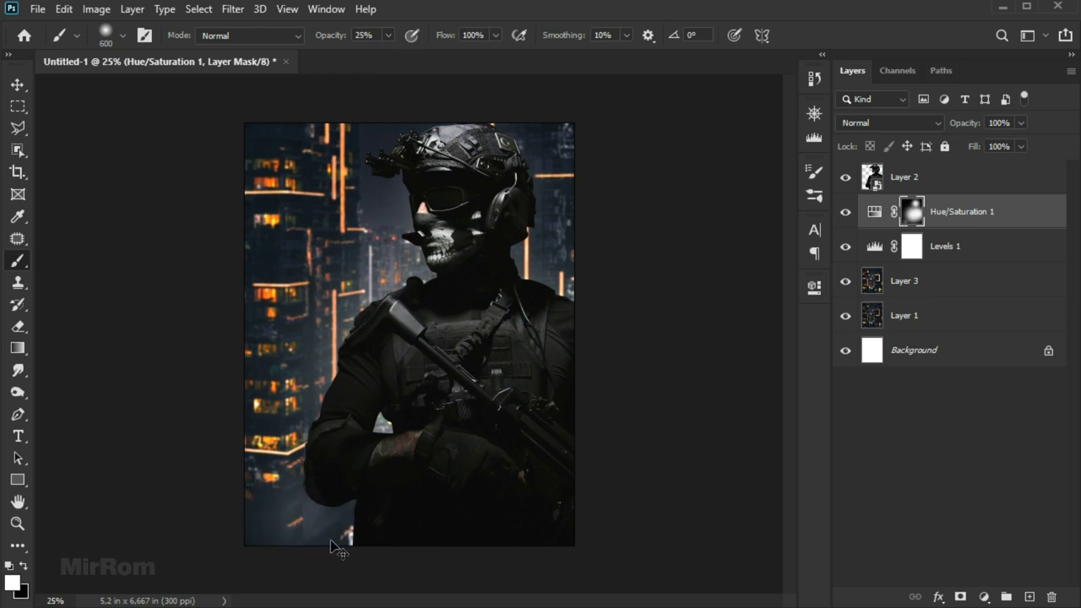
key(bracketright)
key(bracketright)
key(bracketright)
key(bracketright)
key(bracketright)
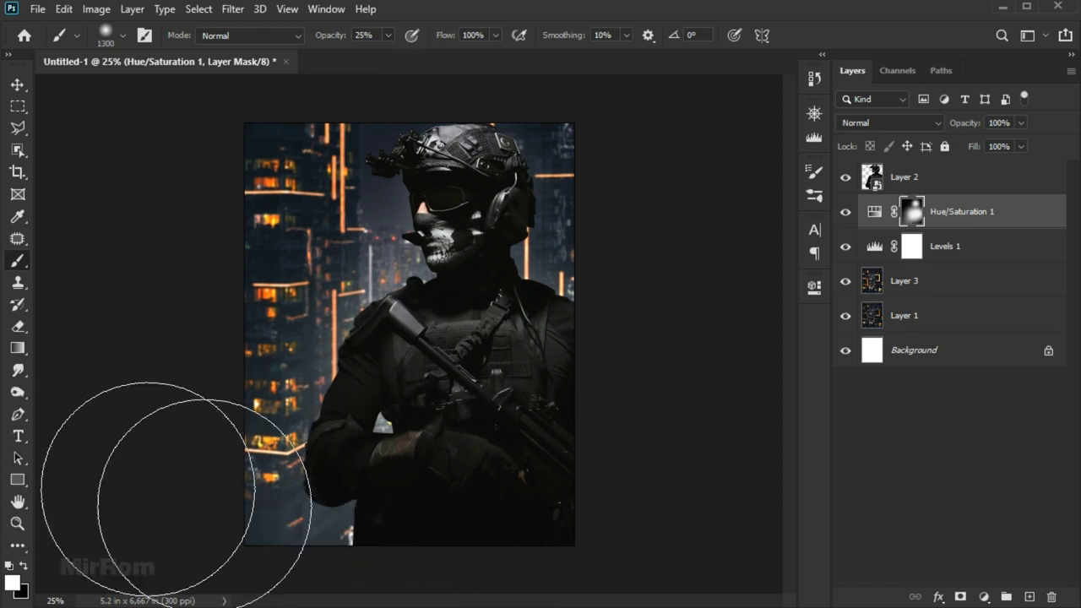
key(v)
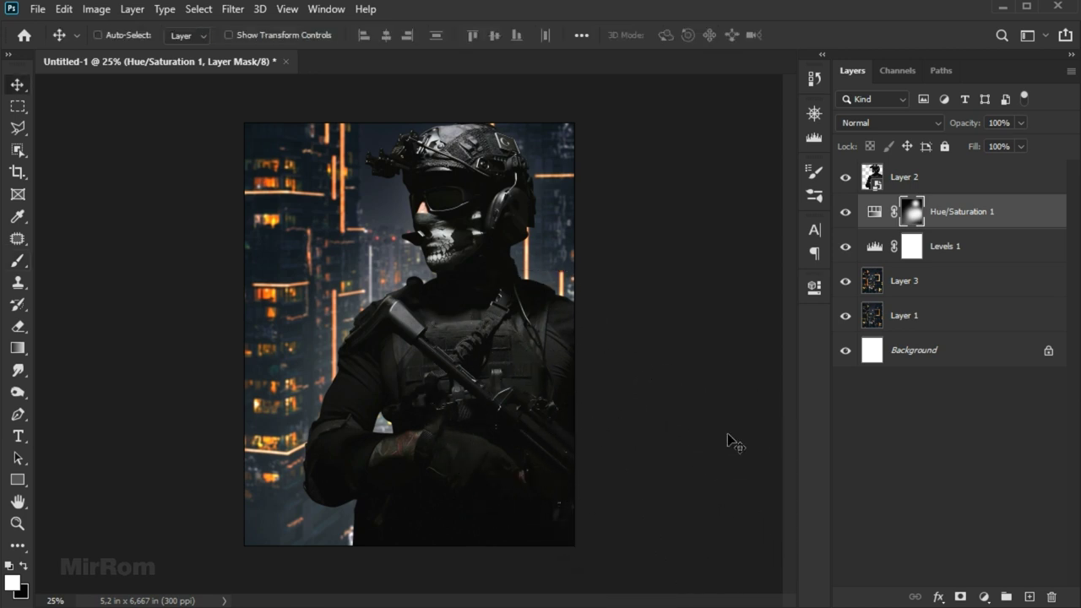
- Add a #fed69c Vivid Light Color Fill layer and invert its mask to hide the tint
click(981, 597)
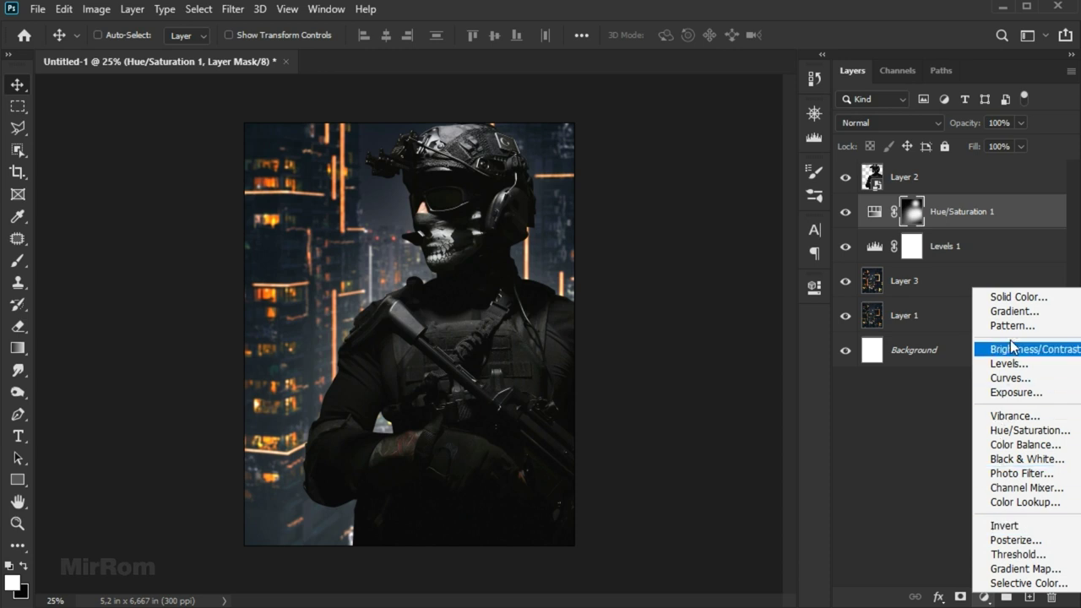
click(977, 302)
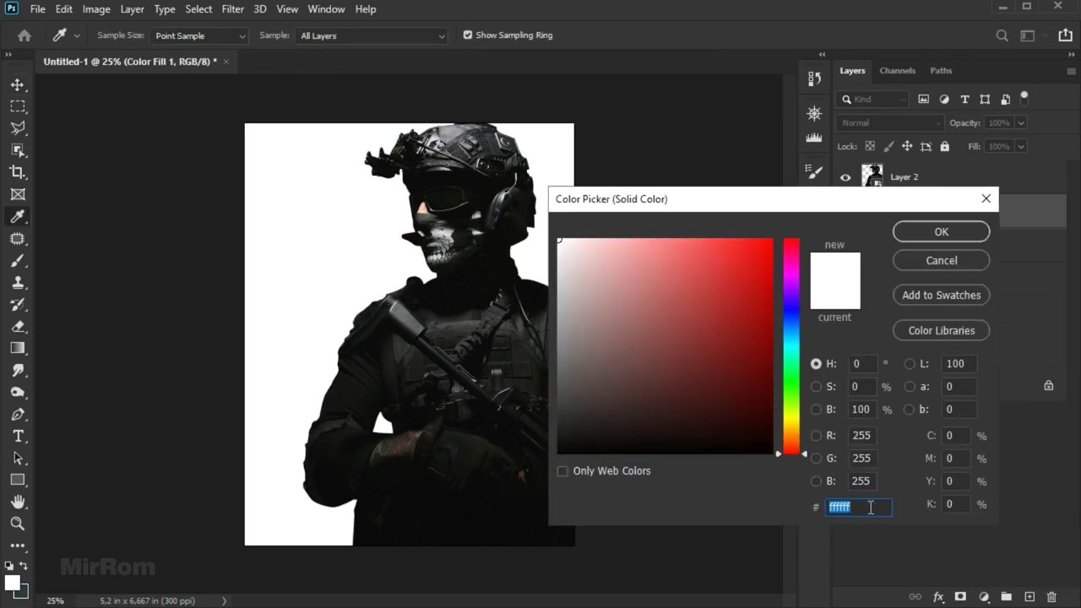
text(fed69)
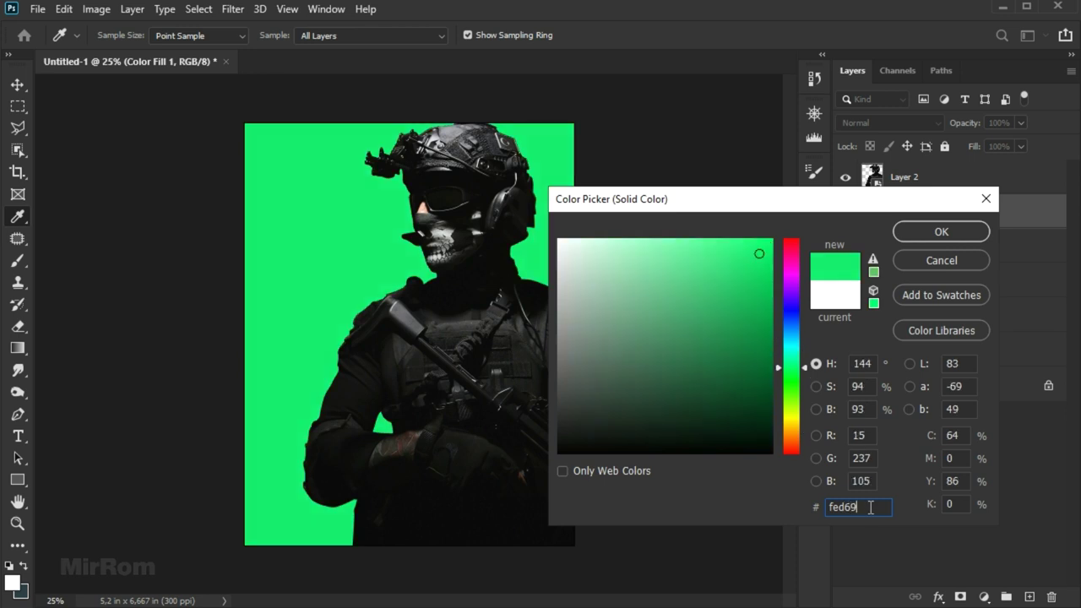
text(c)
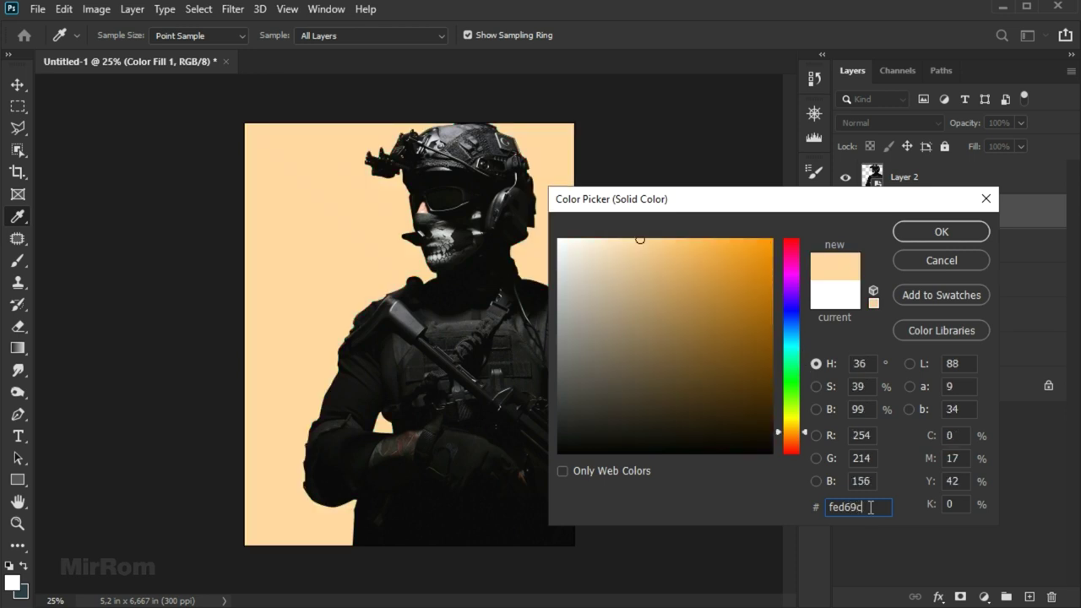
click(939, 231)
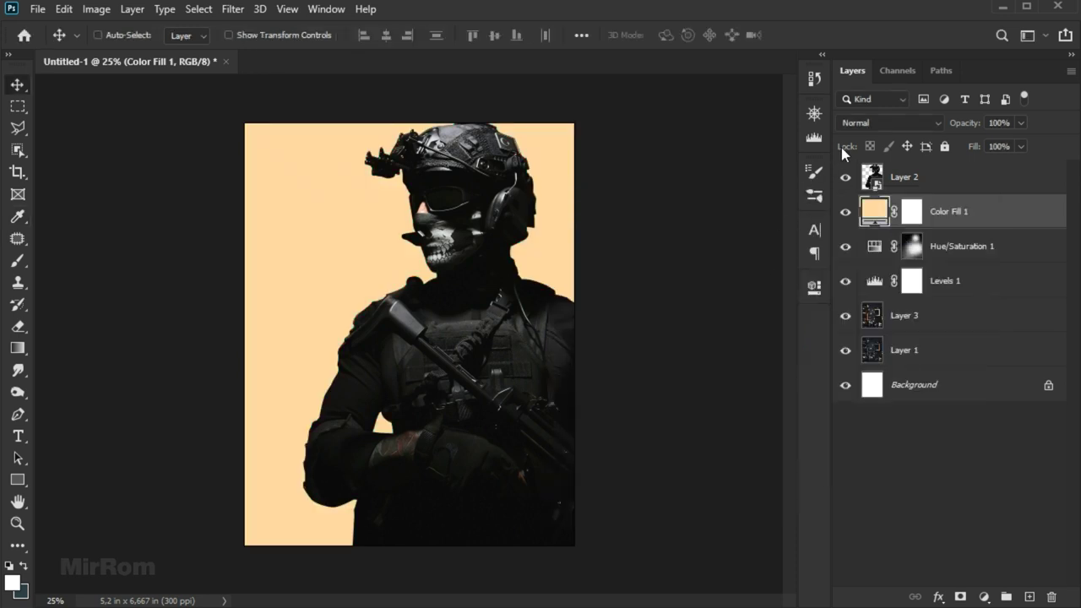
click(886, 123)
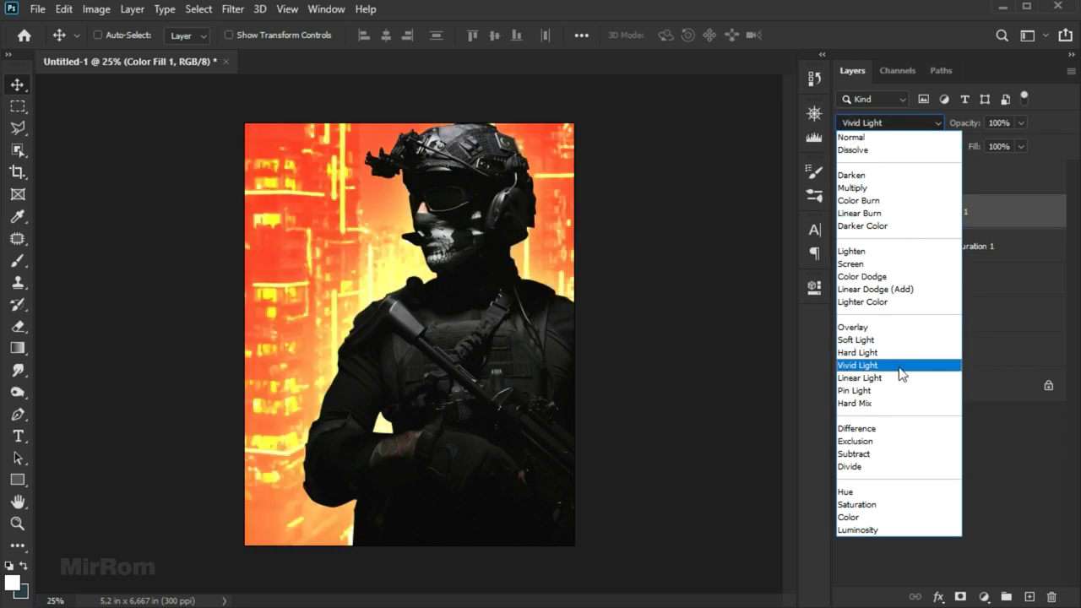
click(900, 370)
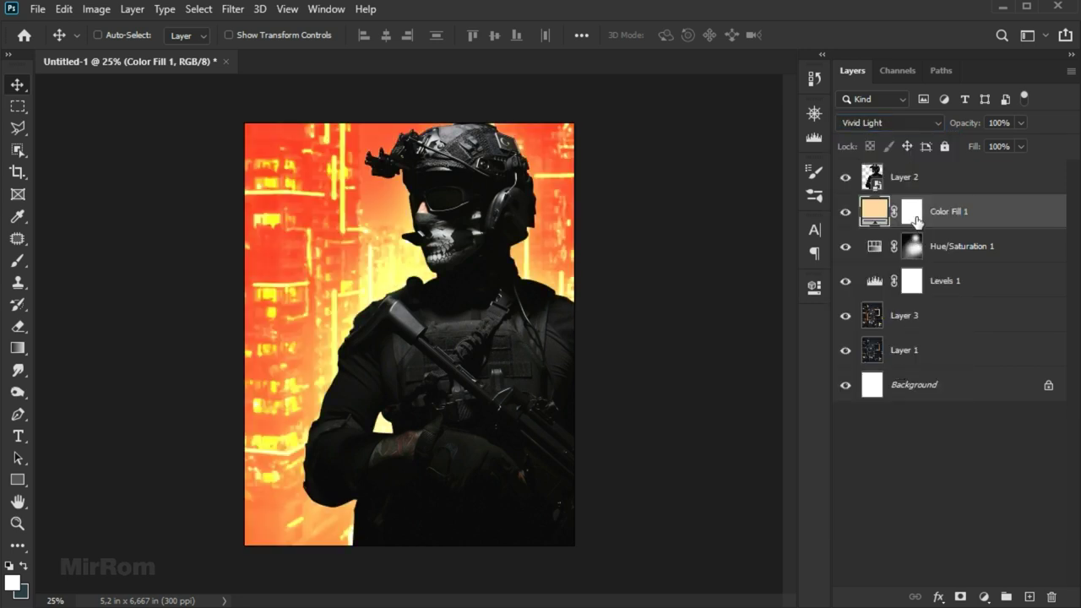
click(915, 213)
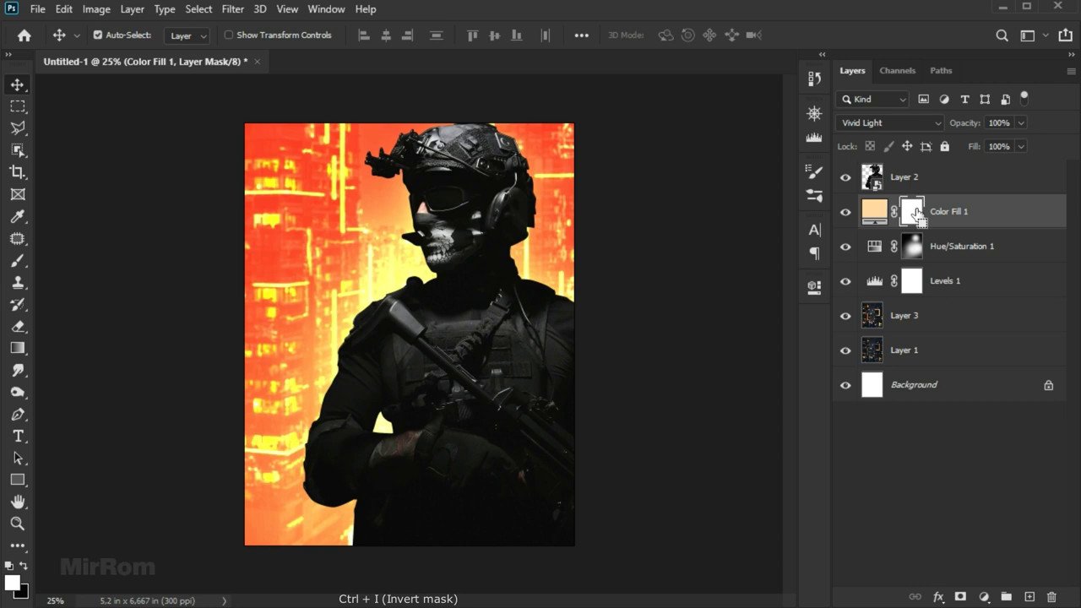
key(ctrl+i)
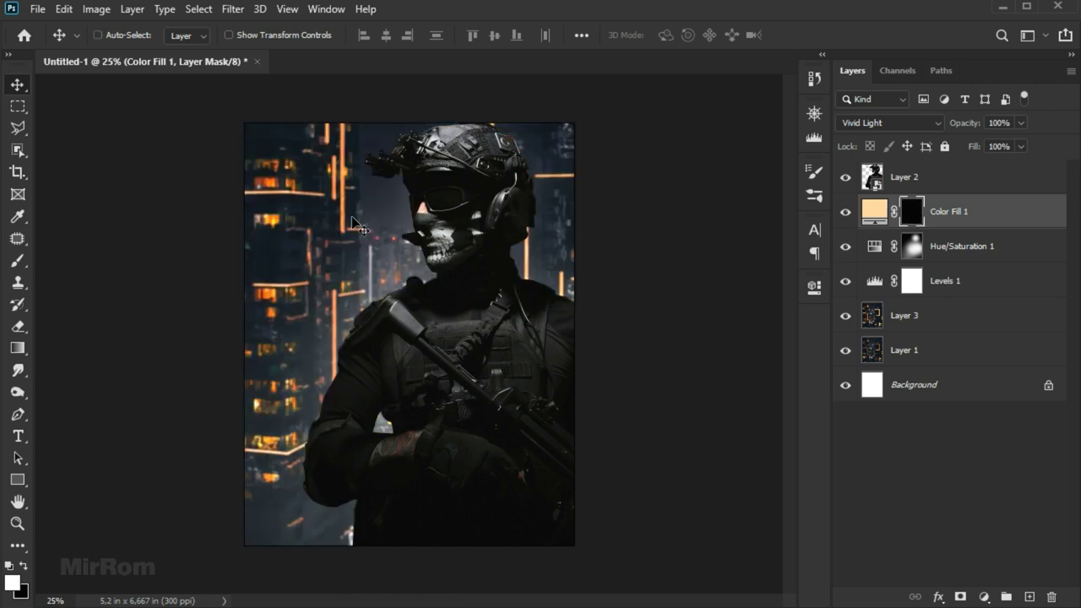
- Set the brush to 53% opacity and paint a faint haze beside the soldier's shoulder
key(b)
click(387, 38)
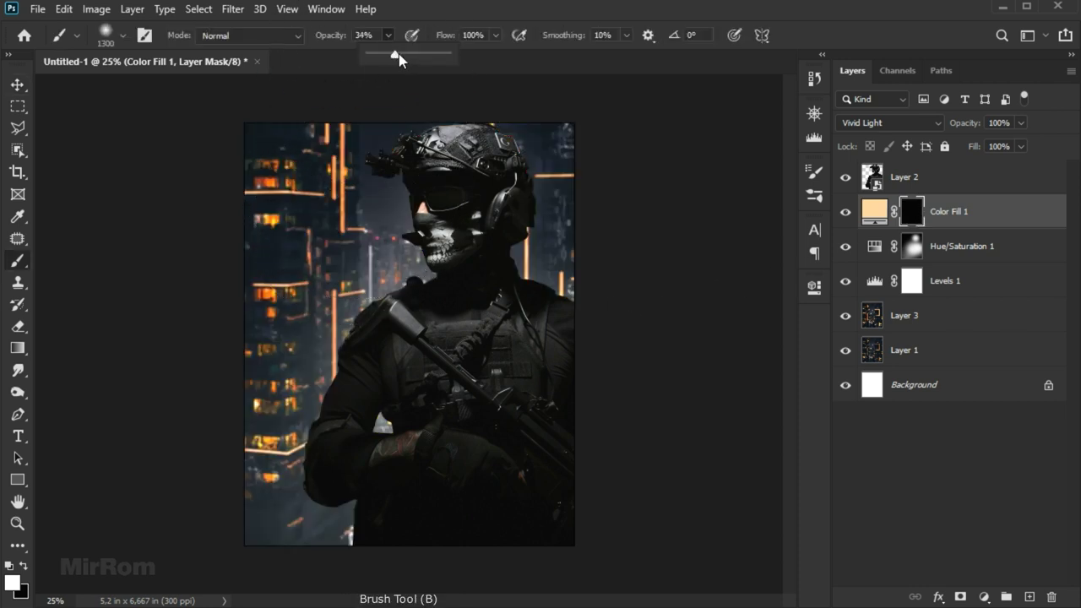
drag(410, 60, 413, 61)
click(372, 39)
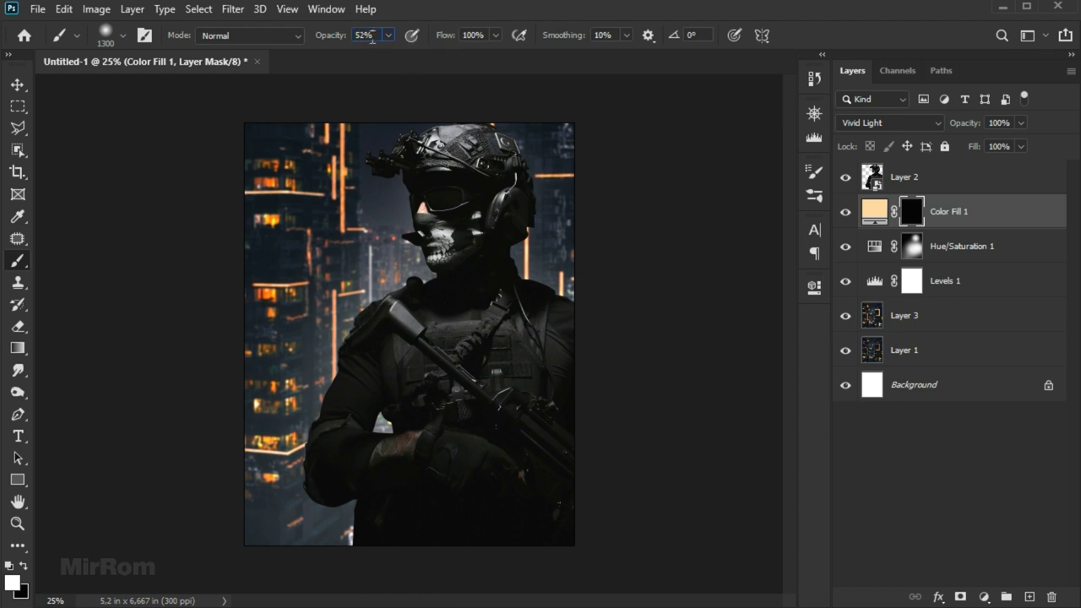
text(53)
click(371, 39)
drag(422, 241, 386, 374)
- Paint orange glow into the left background, upper-left buildings and helmet
key(bracketleft)
key(bracketleft)
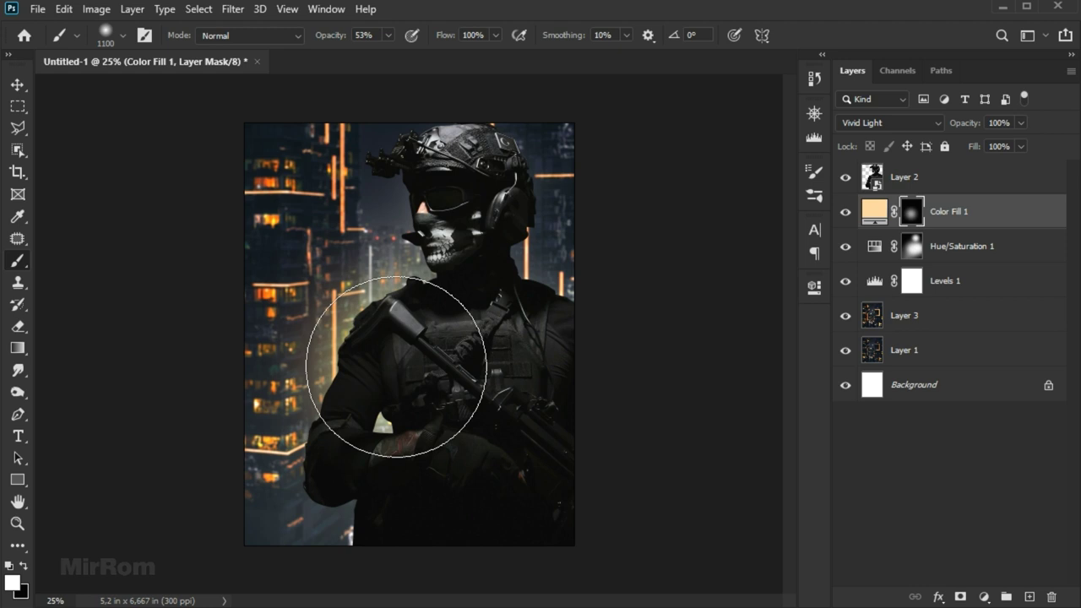
key(bracketleft)
key(bracketleft)
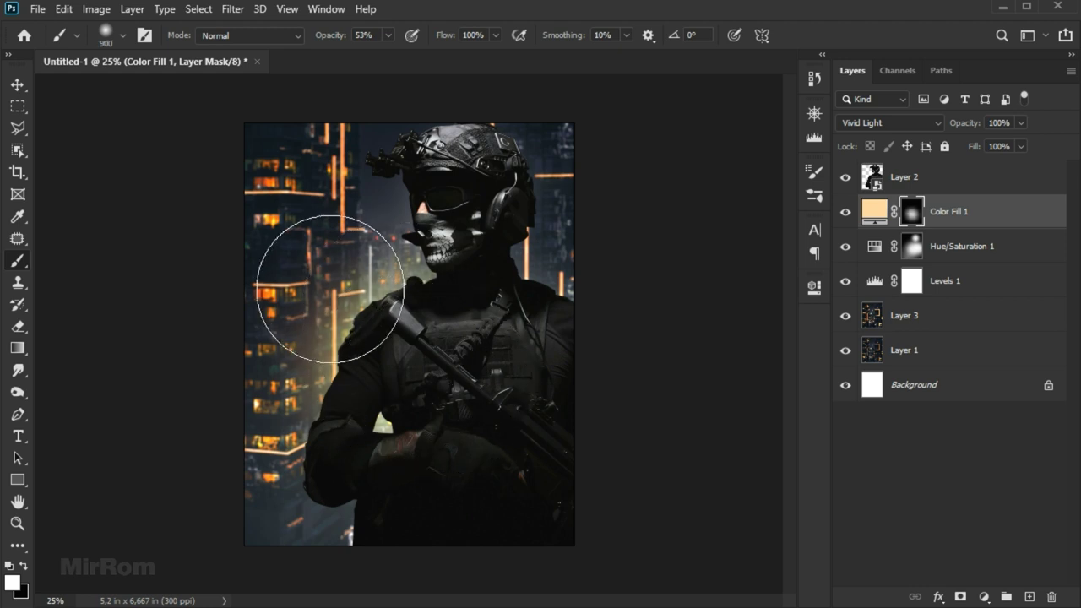
drag(306, 241, 312, 296)
key(bracketleft)
key(bracketleft)
key(bracketleft)
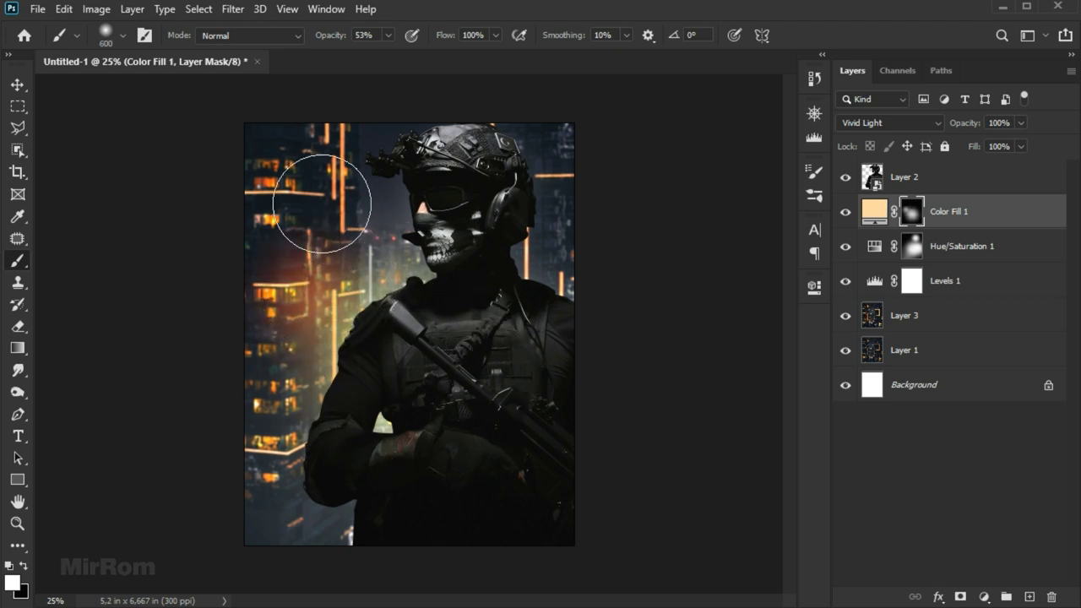
drag(314, 197, 315, 192)
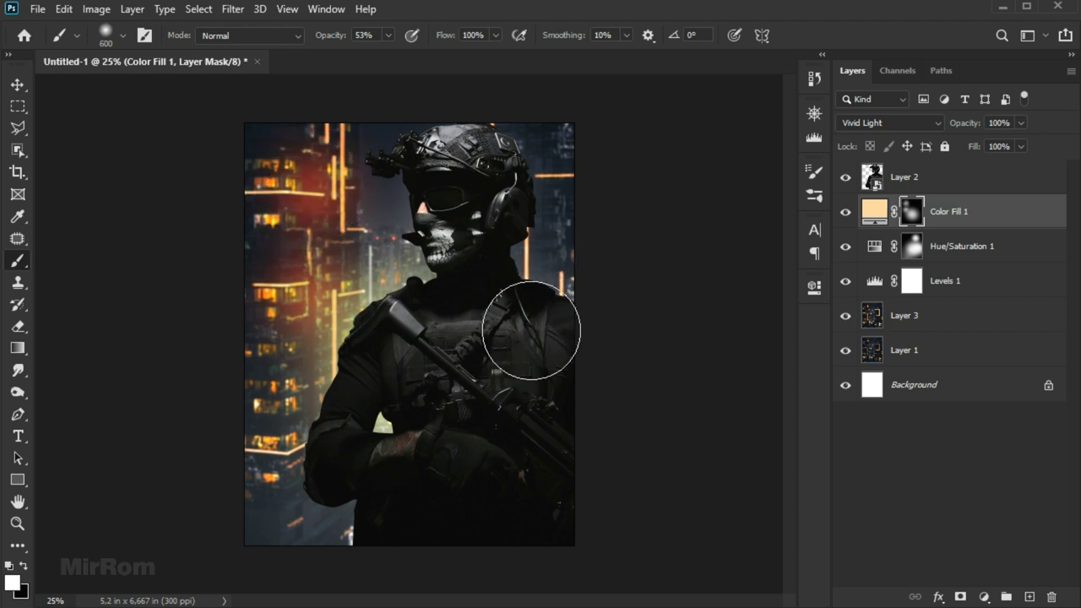
drag(458, 194, 461, 196)
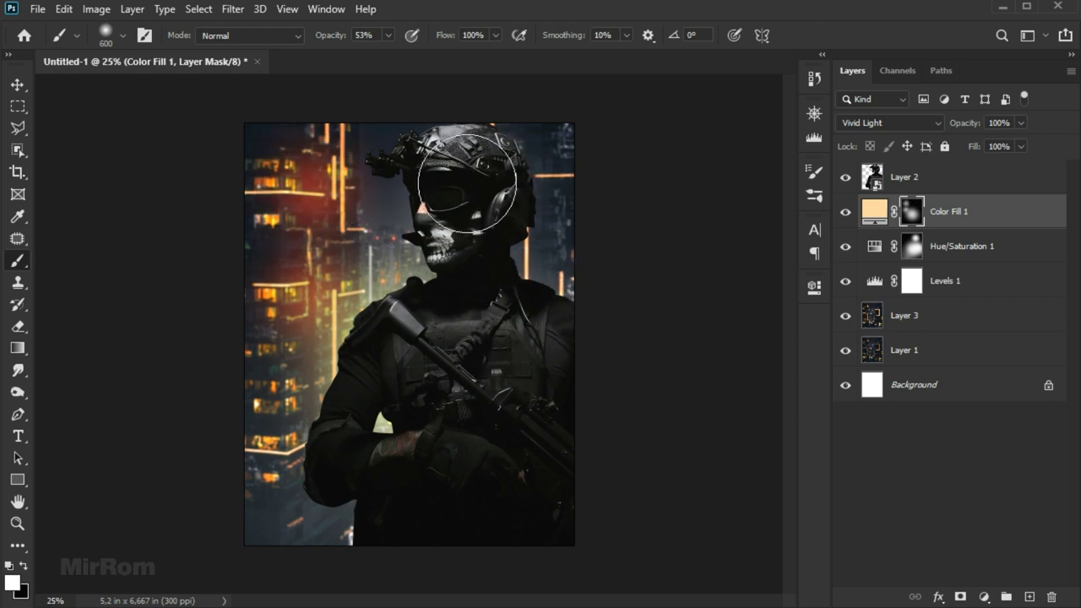
key(bracketright)
key(bracketright)
drag(468, 181, 470, 178)
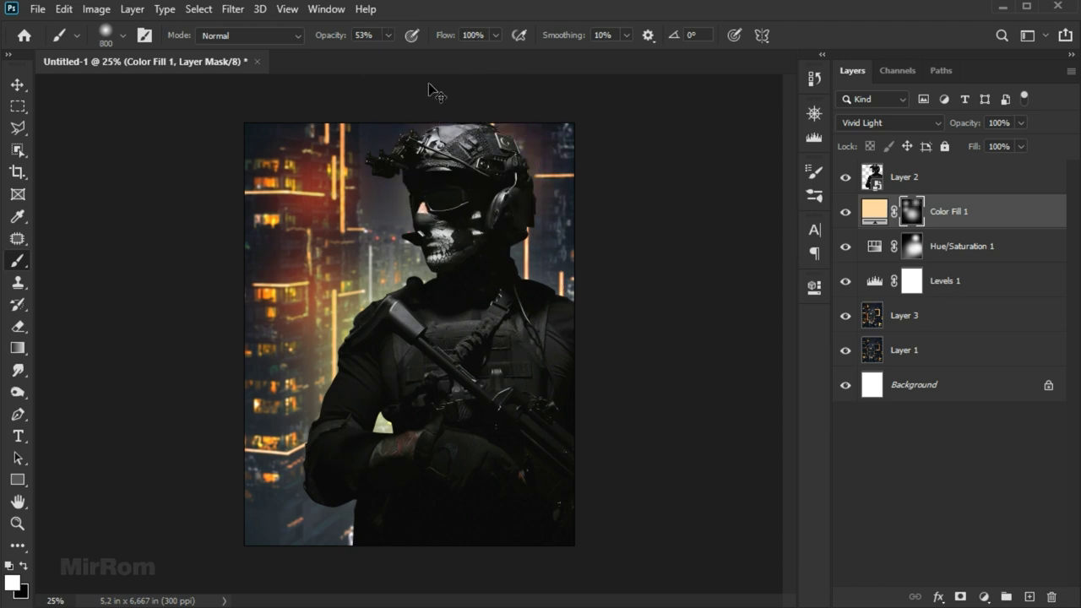
- Lower the brush to 31% opacity and paint soft glow over the soldier's left arm
key(ctrl+minus)
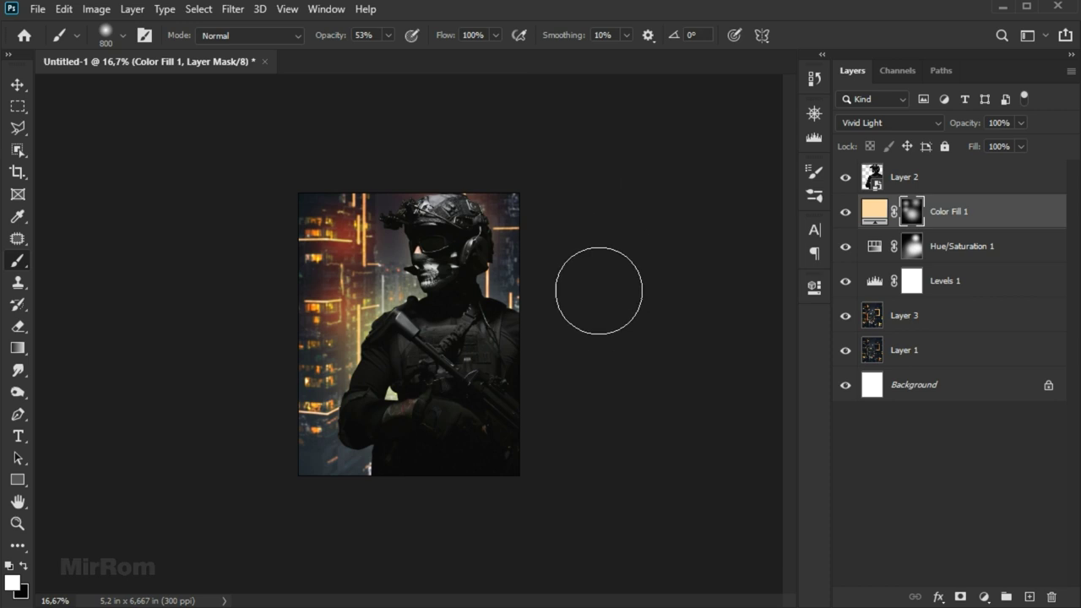
key(bracketleft)
key(bracketleft)
key(bracketleft)
key(bracketleft)
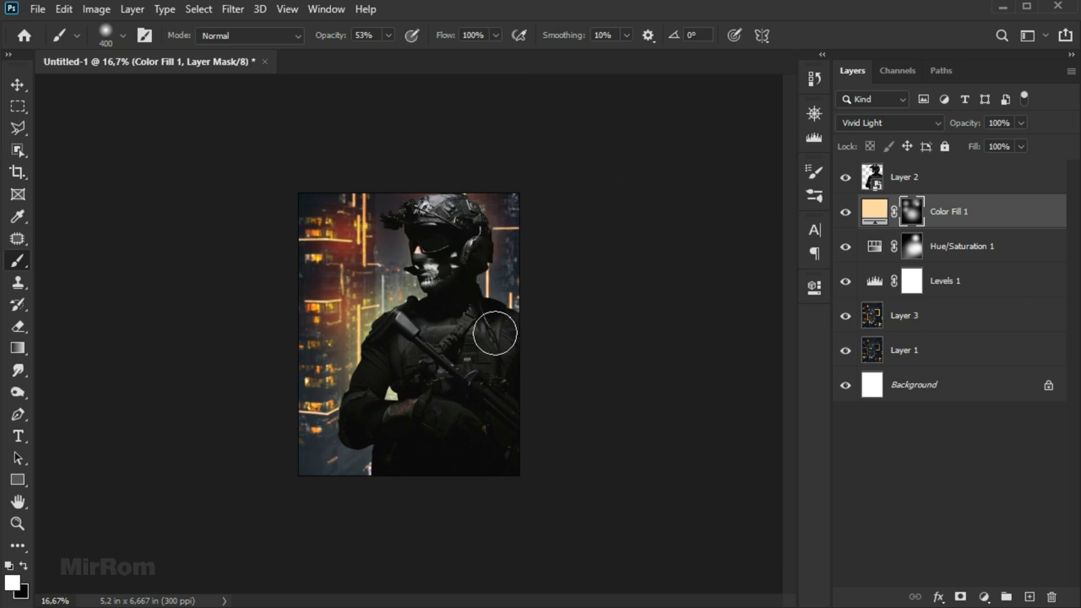
ctrl+click(399, 372)
key(v)
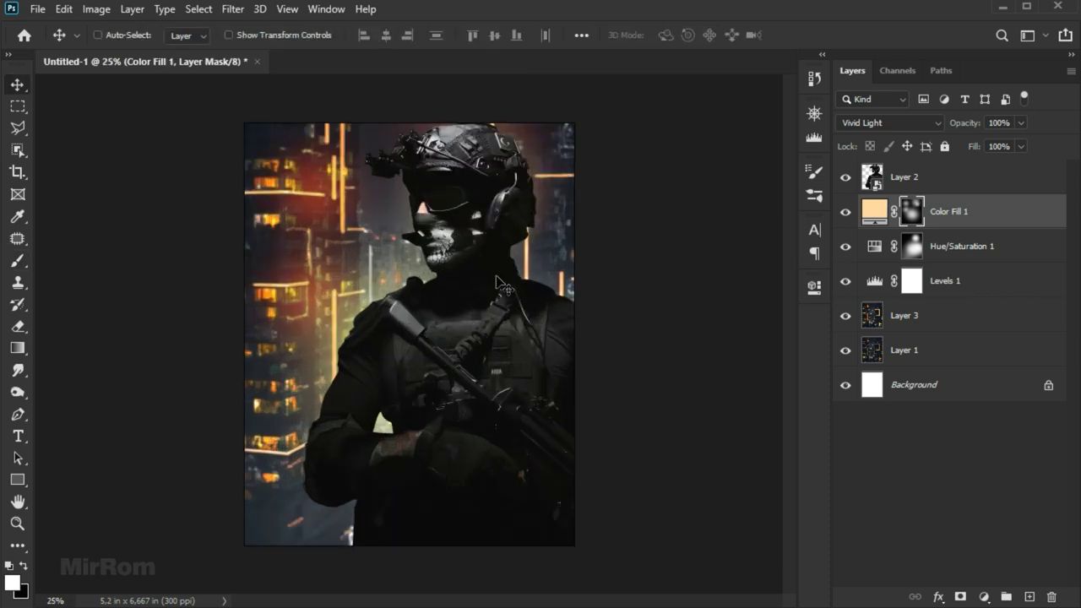
key(b)
click(330, 39)
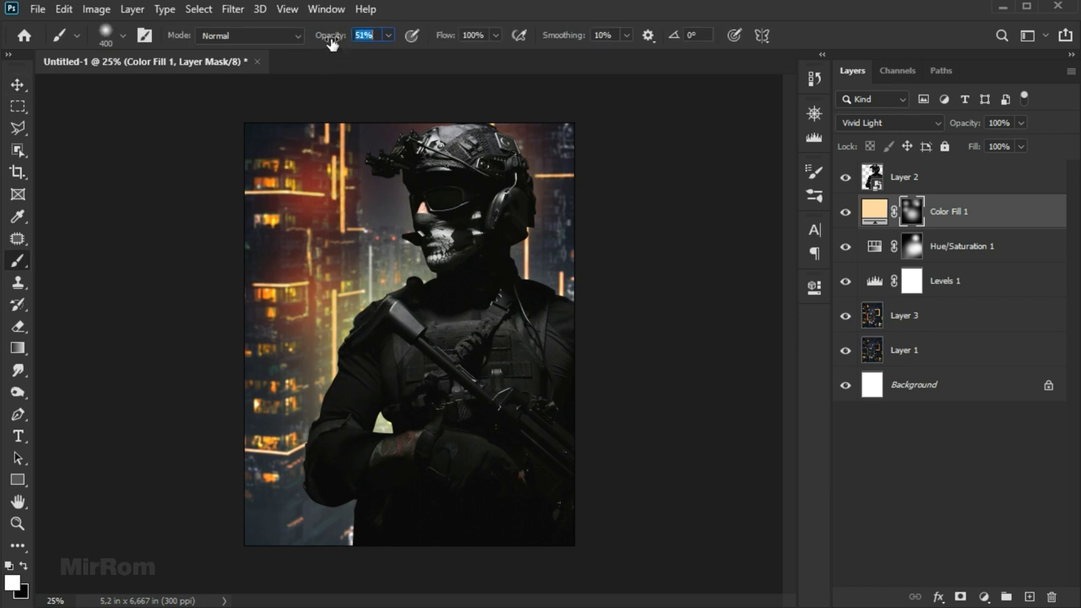
drag(340, 43, 330, 42)
key(bracketright)
key(bracketright)
key(bracketright)
key(bracketright)
key(bracketleft)
mouse_move(362, 398)
mouse_down()
mouse_move(362, 410)
mouse_move(361, 398)
mouse_up()
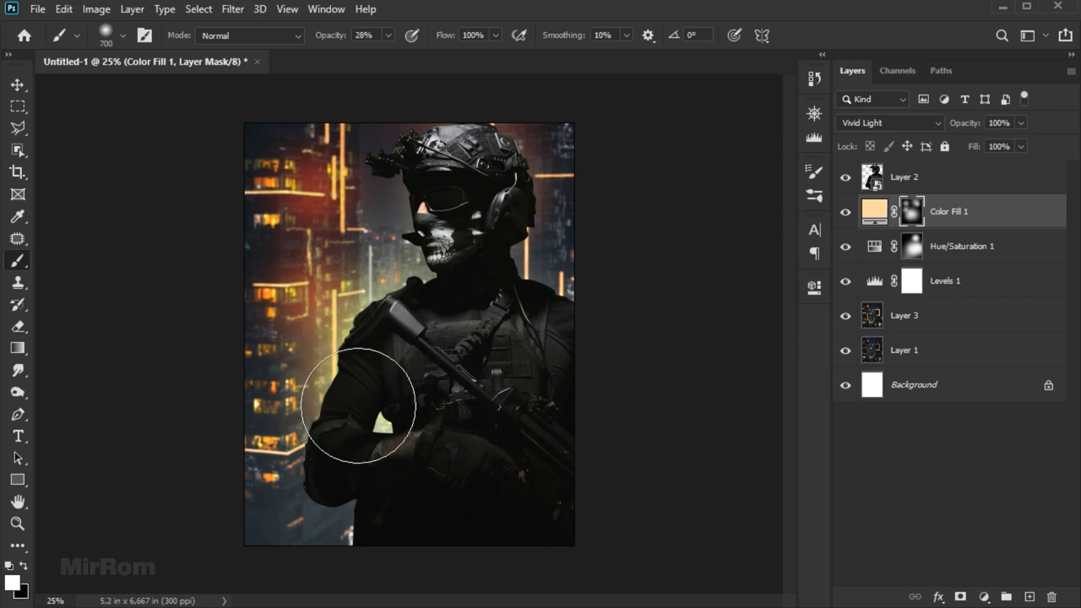
- Toggle the soldier layer to check the glow, then reselect the Color Fill 1 mask
key(v)
click(845, 176)
click(846, 177)
click(905, 179)
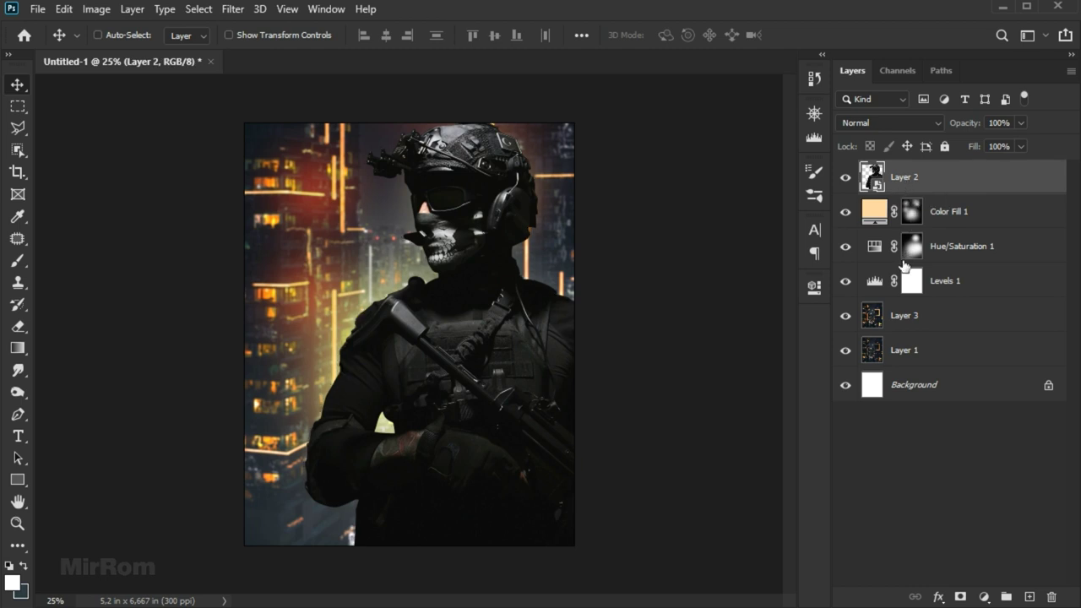
click(910, 217)
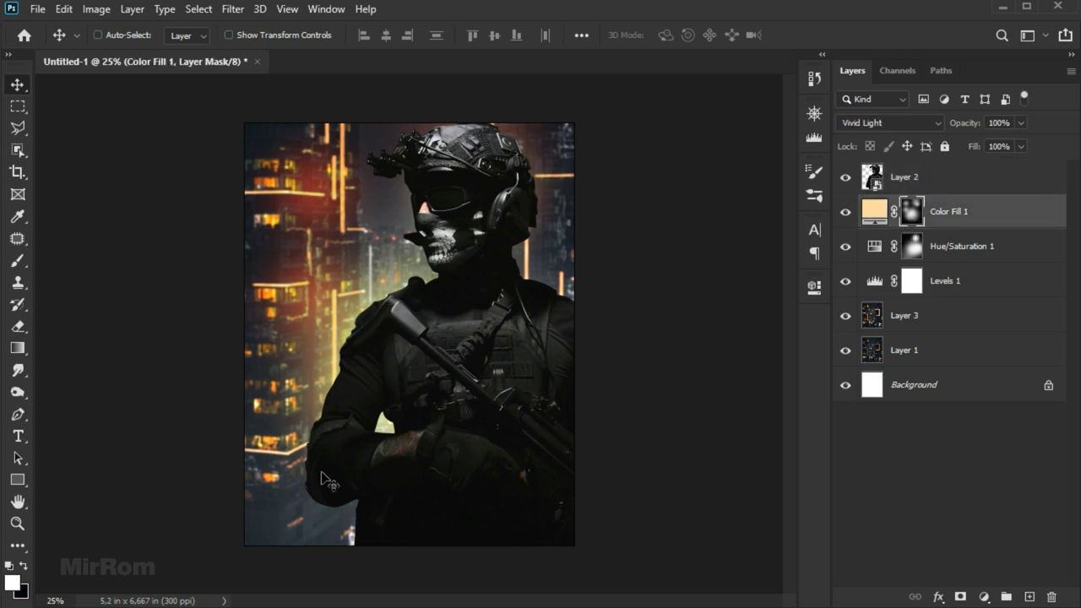
- Paint black on the mask to remove the glow around the soldier's hands
click(29, 568)
key(b)
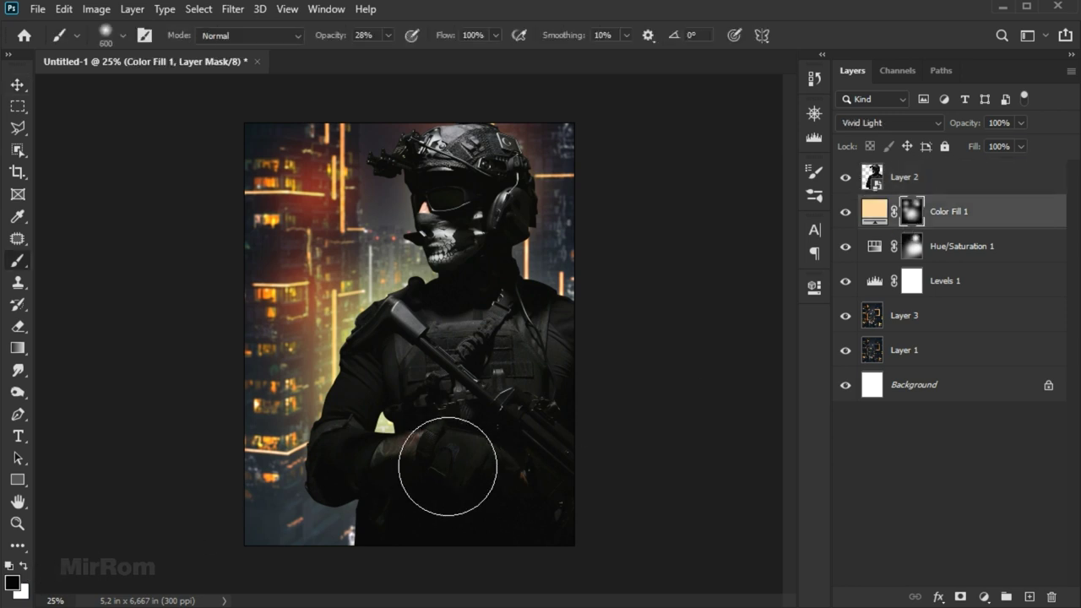
key(bracketleft)
key(bracketleft)
drag(413, 448, 390, 479)
key(bracketright)
key(bracketright)
key(bracketright)
drag(434, 434, 465, 463)
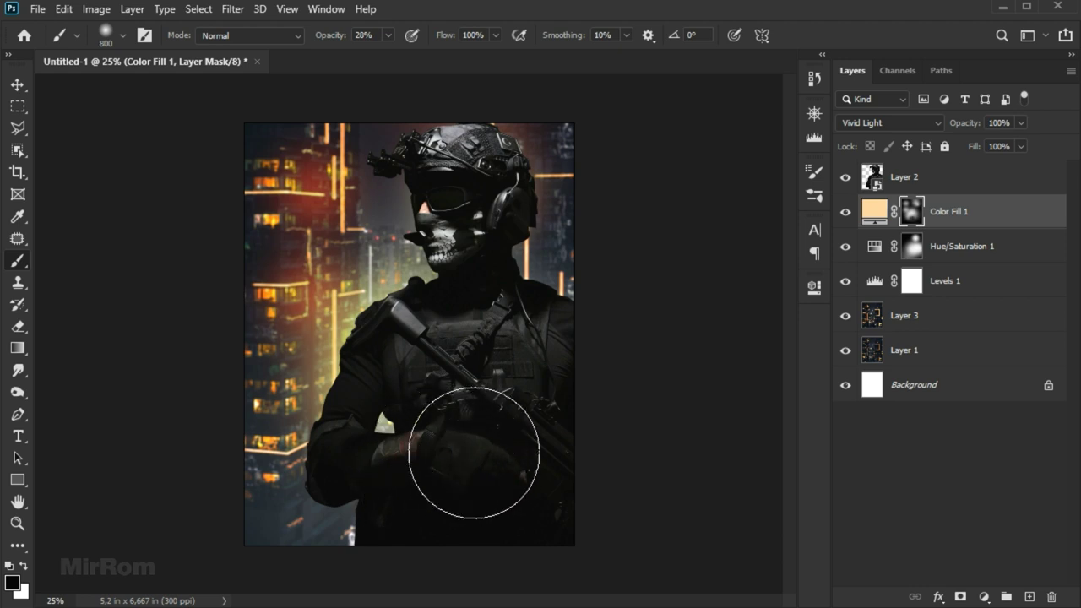
- Restore white as the foreground colour and select Layer 2
key(x)
key(v)
drag(900, 190, 861, 208)
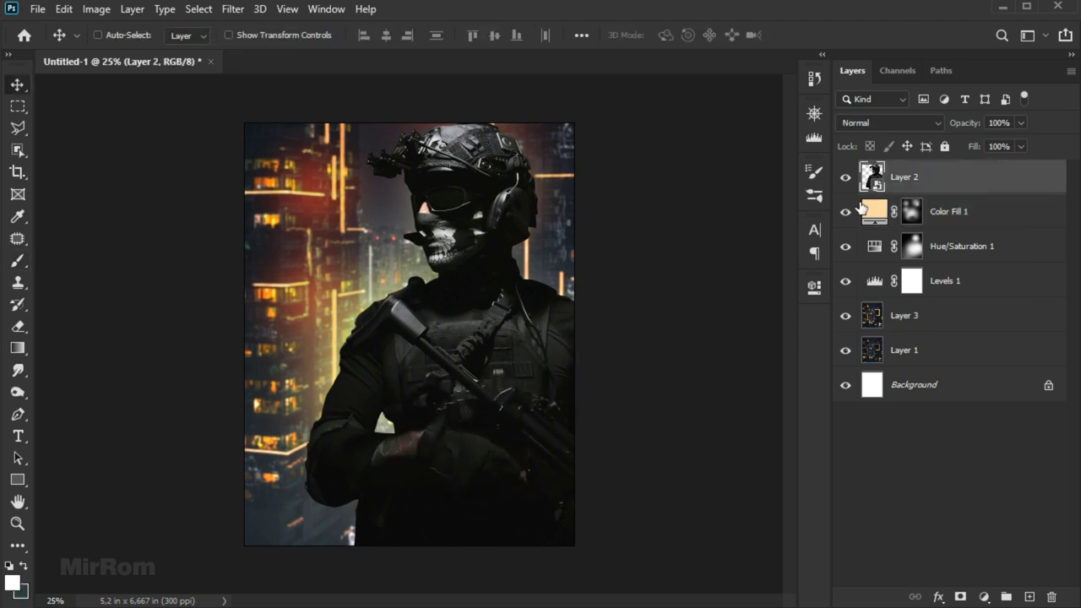
click(63, 9)
click(63, 9)
- Apply Shadows/Highlights to Layer 2 with shadows amount 37%, tone 31% and radius 55 px
click(96, 9)
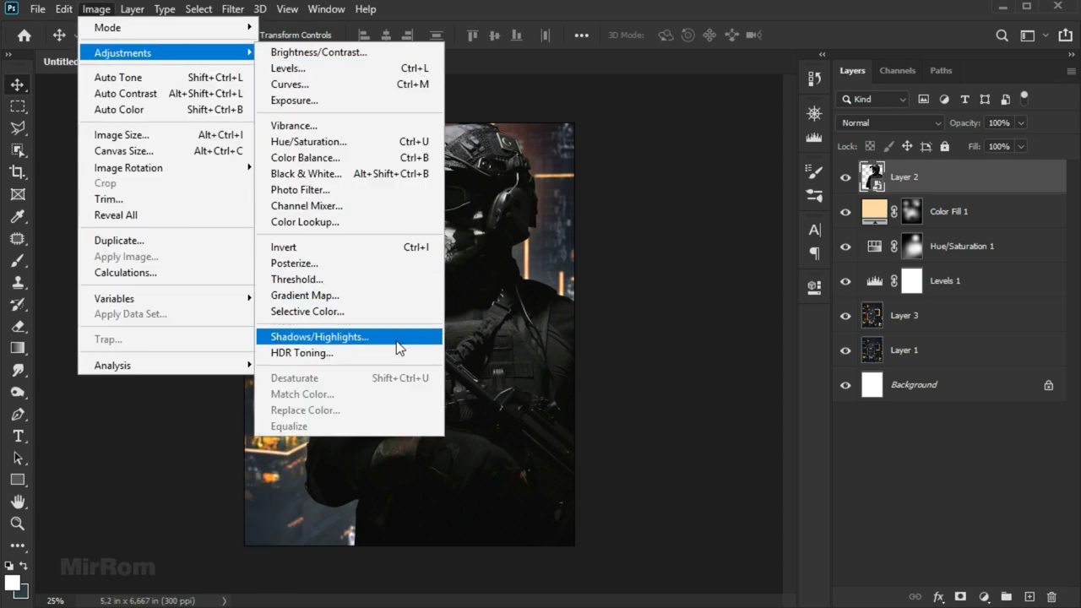
click(393, 337)
drag(496, 51, 727, 112)
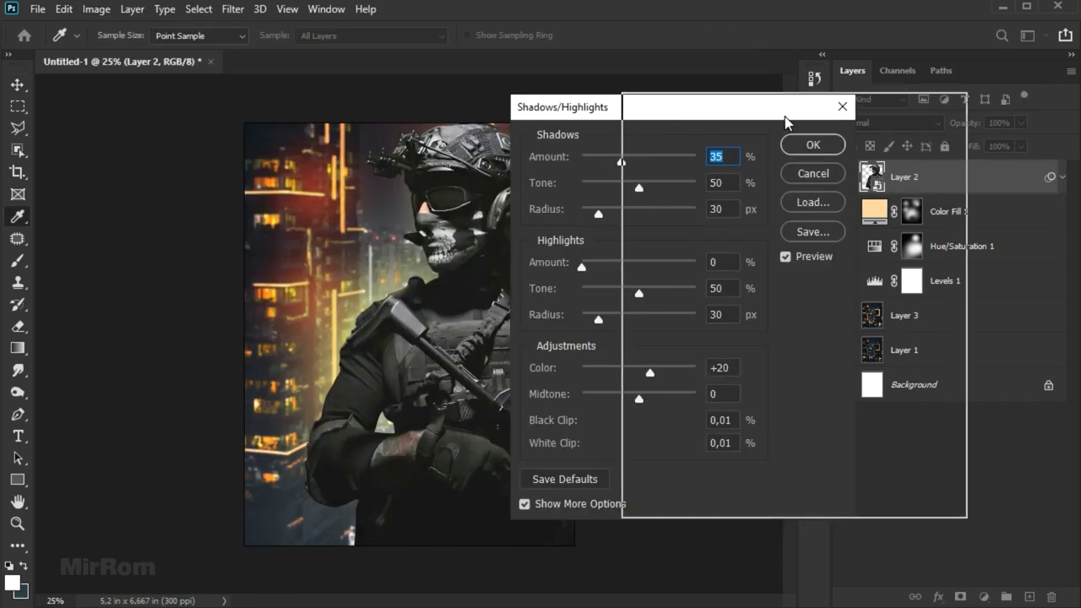
key(Up)
key(Up)
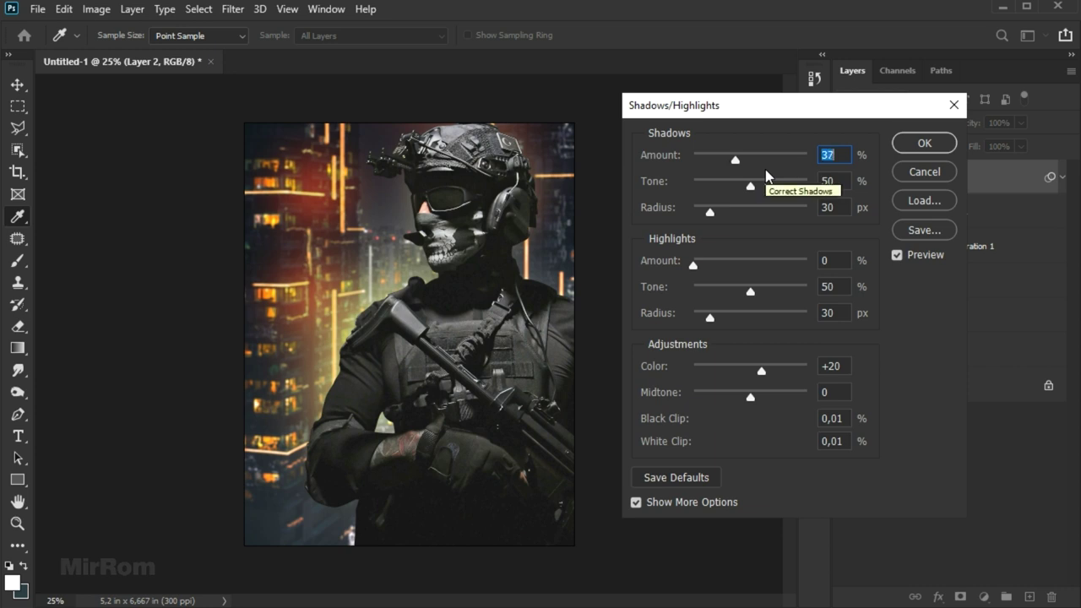
mouse_move(750, 186)
mouse_down()
mouse_move(735, 186)
mouse_move(725, 218)
mouse_up()
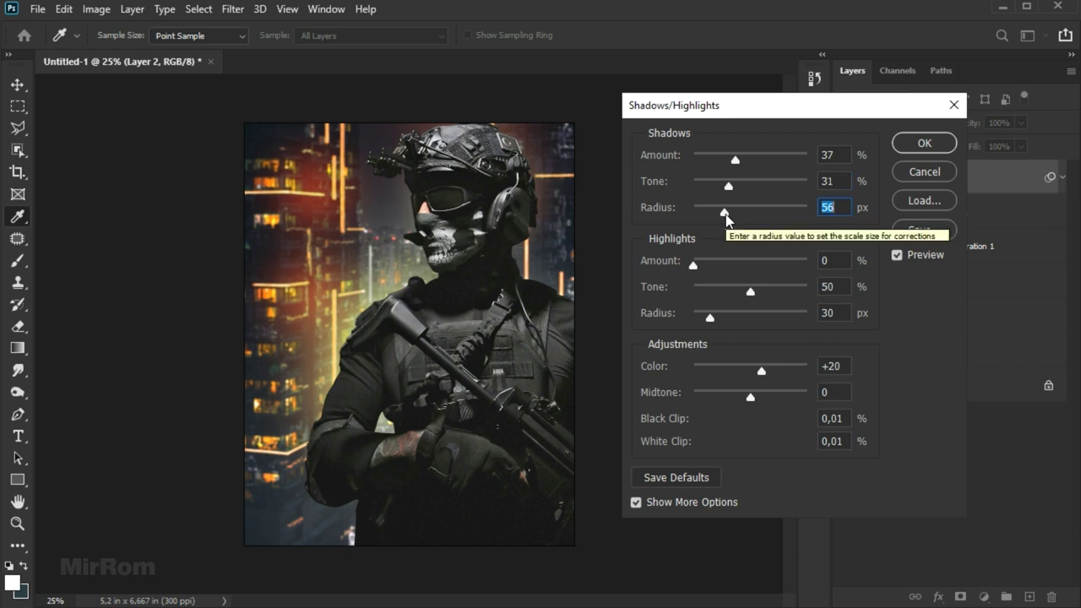
- Set highlights amount to 40% and radius to 85 px, then apply the adjustment
click(836, 260)
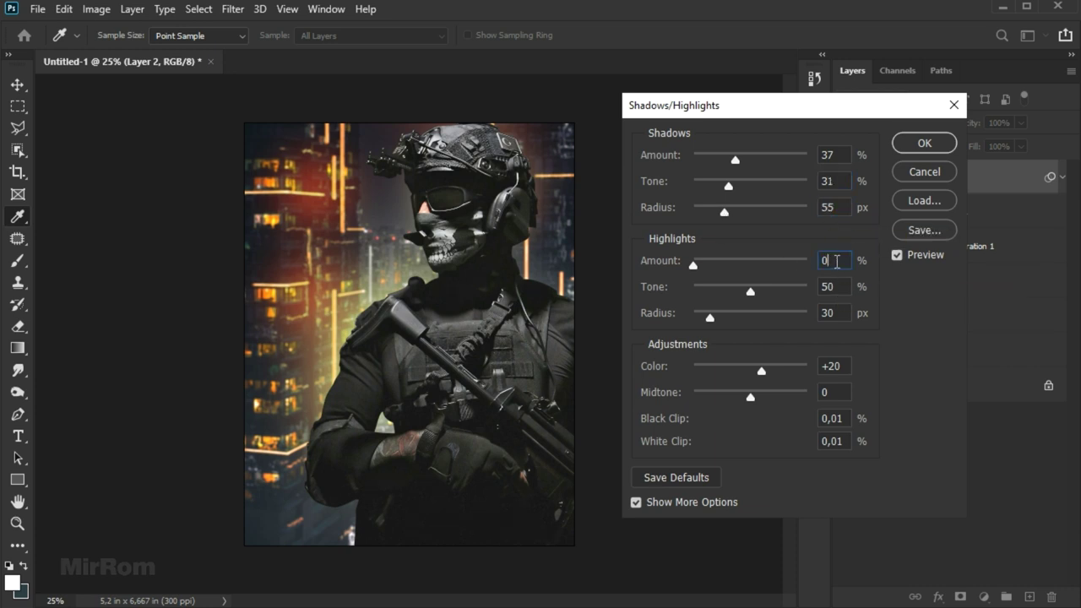
text(9)
drag(728, 270, 745, 268)
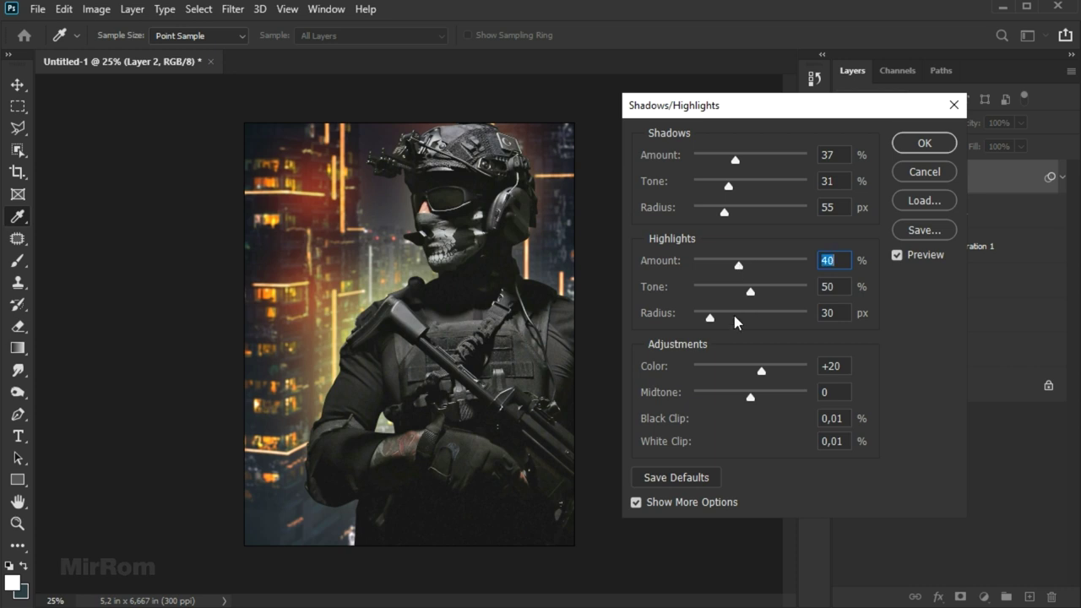
drag(711, 320, 752, 319)
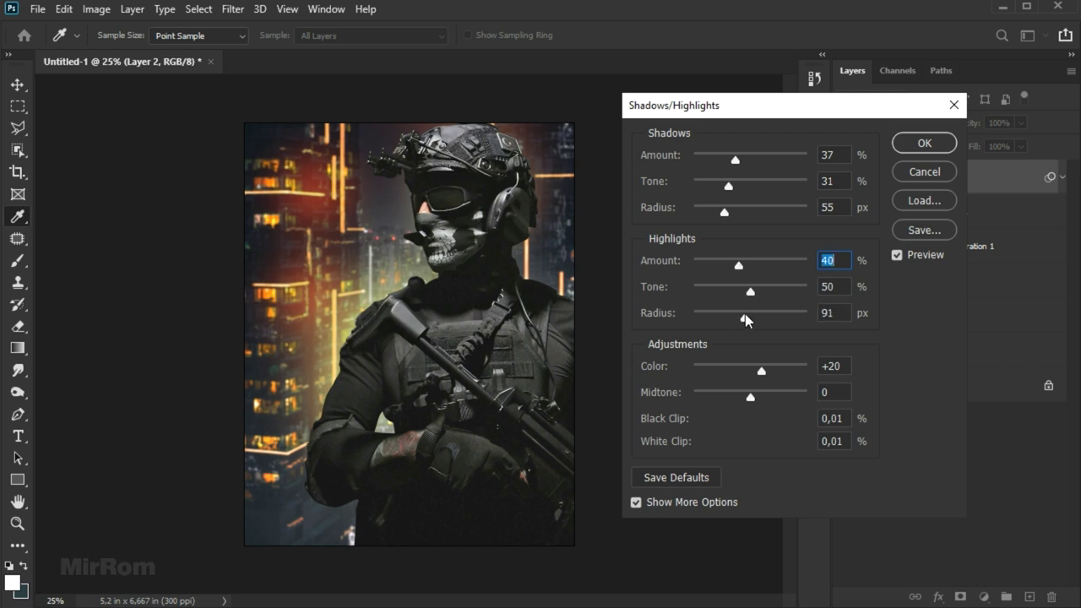
click(837, 319)
key(Up)
click(837, 317)
click(897, 254)
click(897, 254)
click(912, 142)
click(1061, 179)
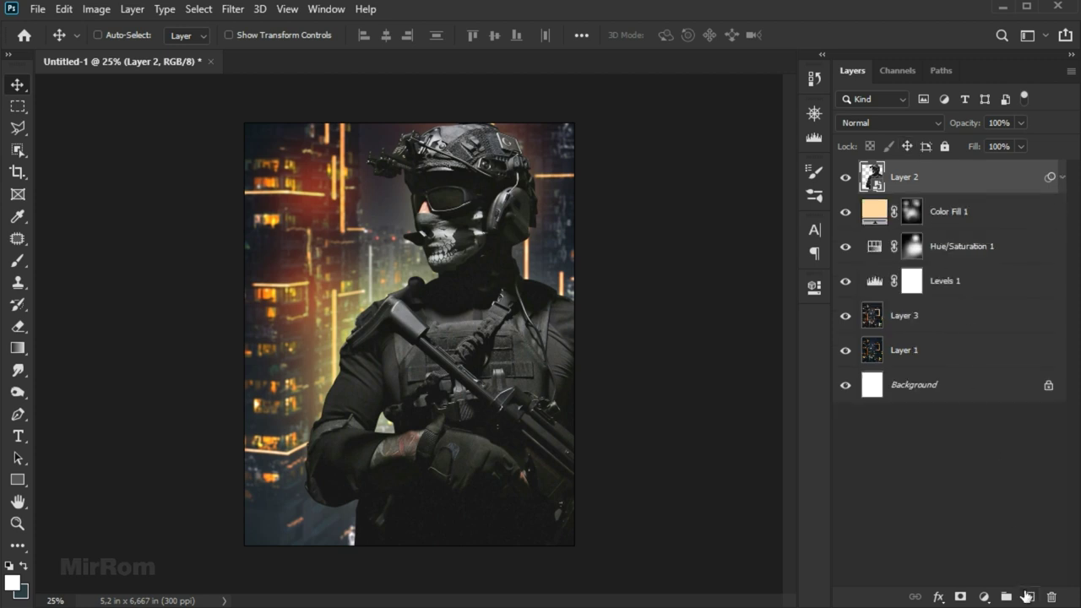
- Add a Color Balance layer clipped to Layer 2 with midtones Cyan/Red −2 and Yellow/Blue +23
click(983, 597)
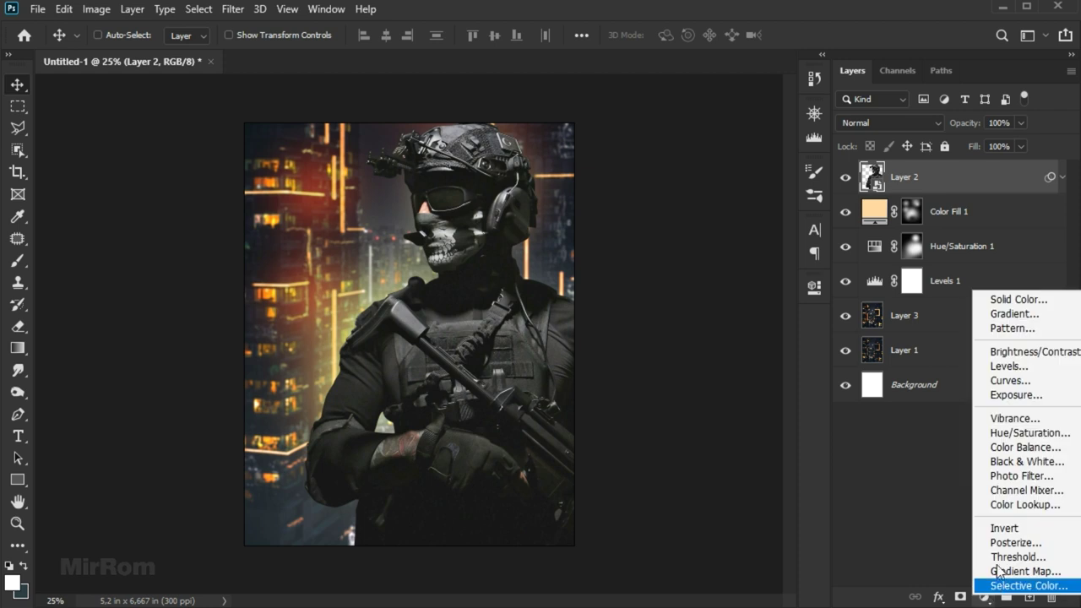
click(1018, 448)
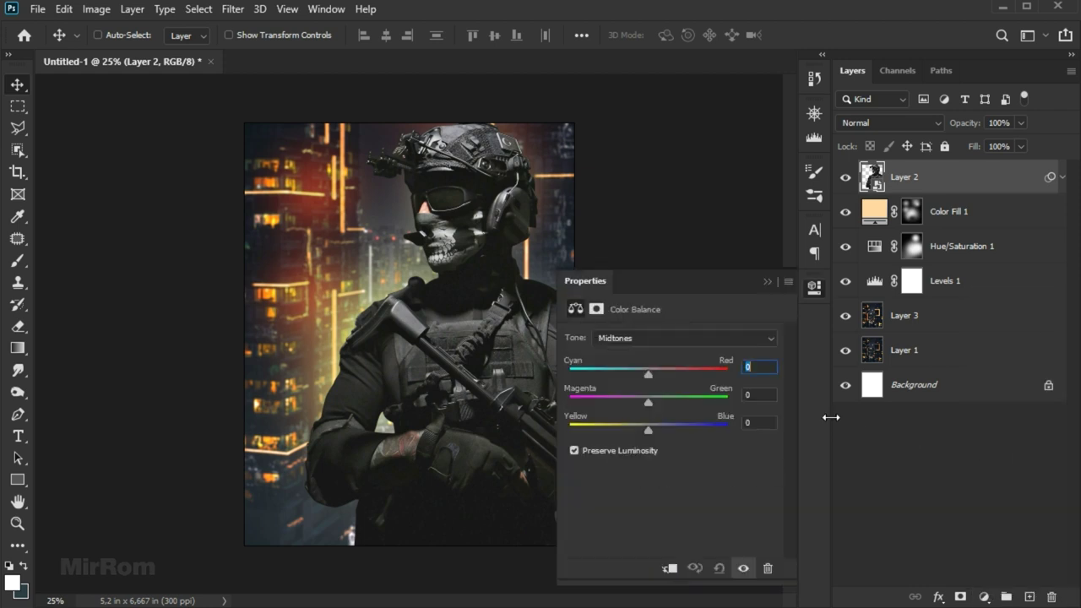
click(670, 569)
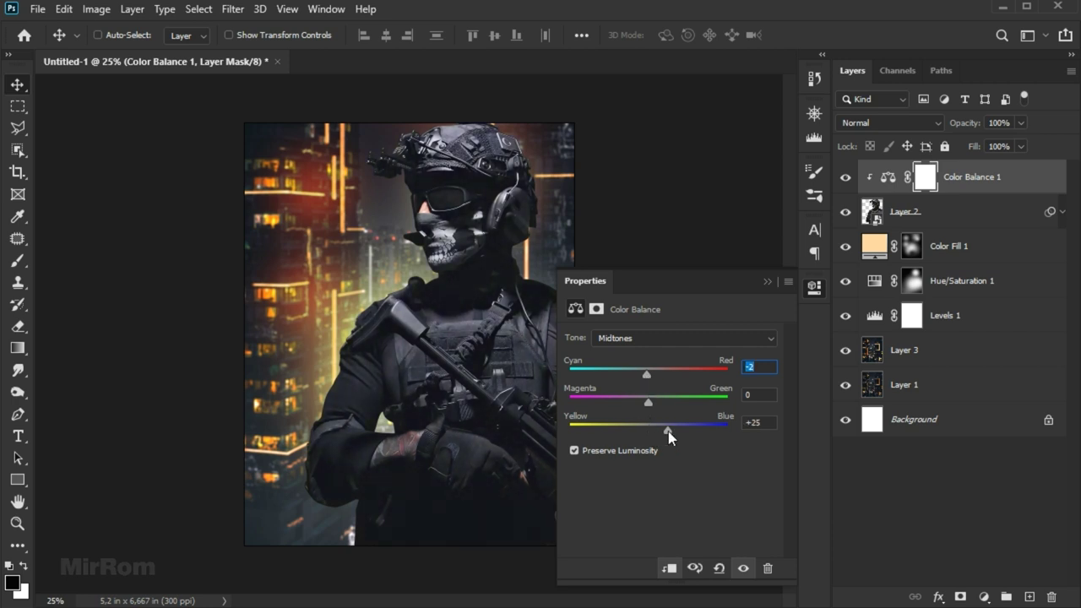
click(768, 425)
key(Up)
click(767, 284)
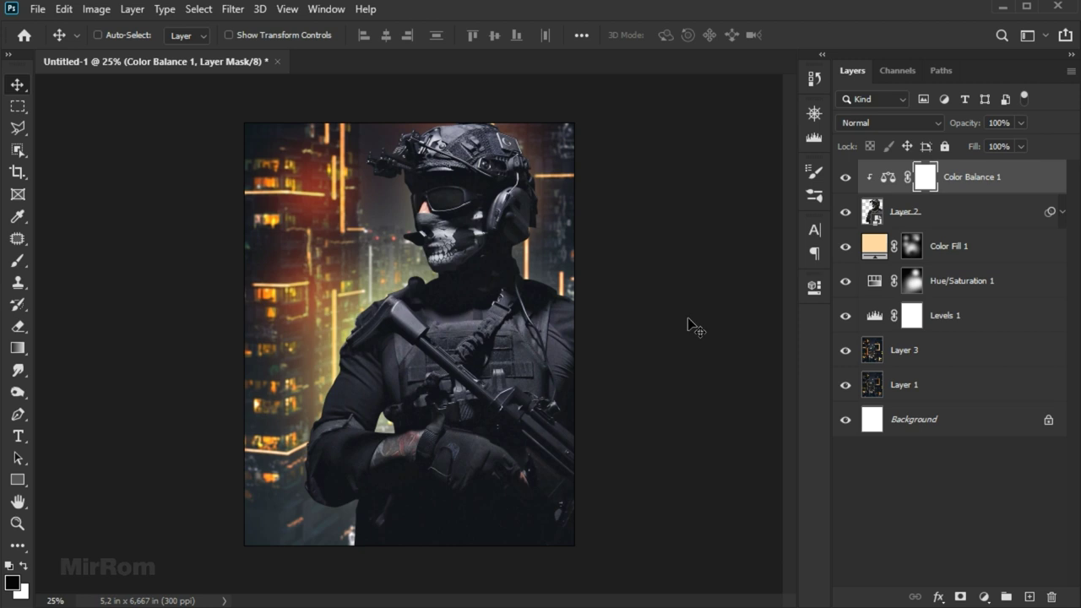
- Create a new Layer 4 clipped to the soldier and fill it with 50% gray
click(1029, 599)
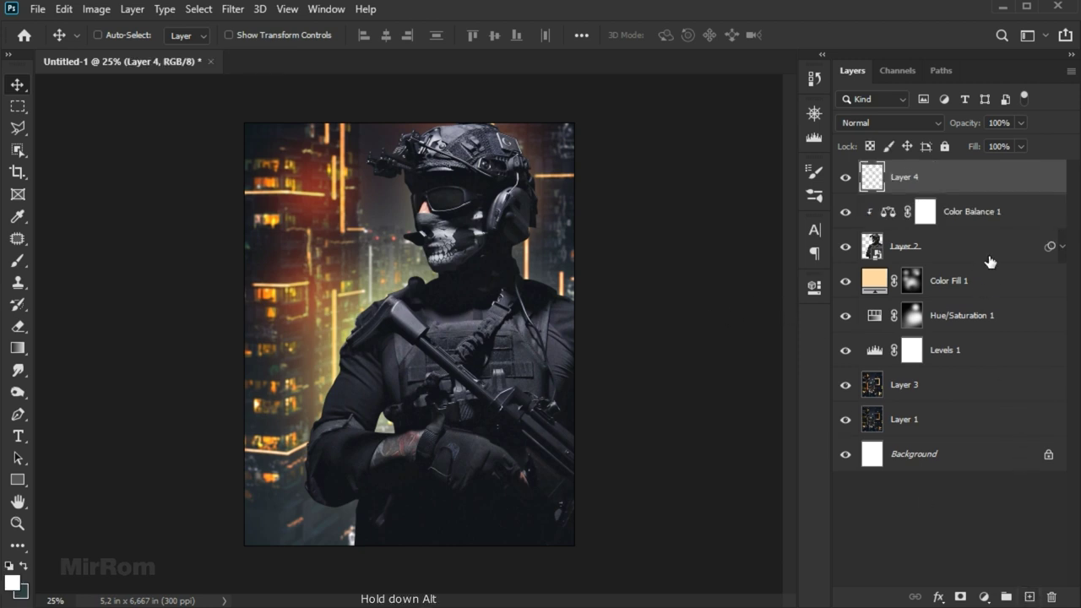
alt+click(998, 189)
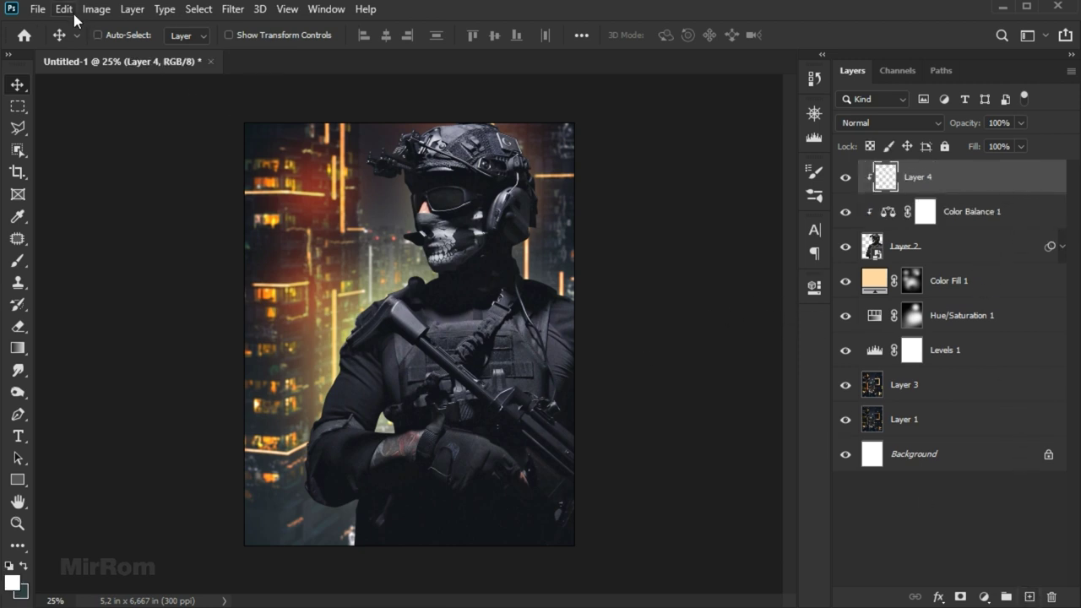
click(71, 12)
click(152, 276)
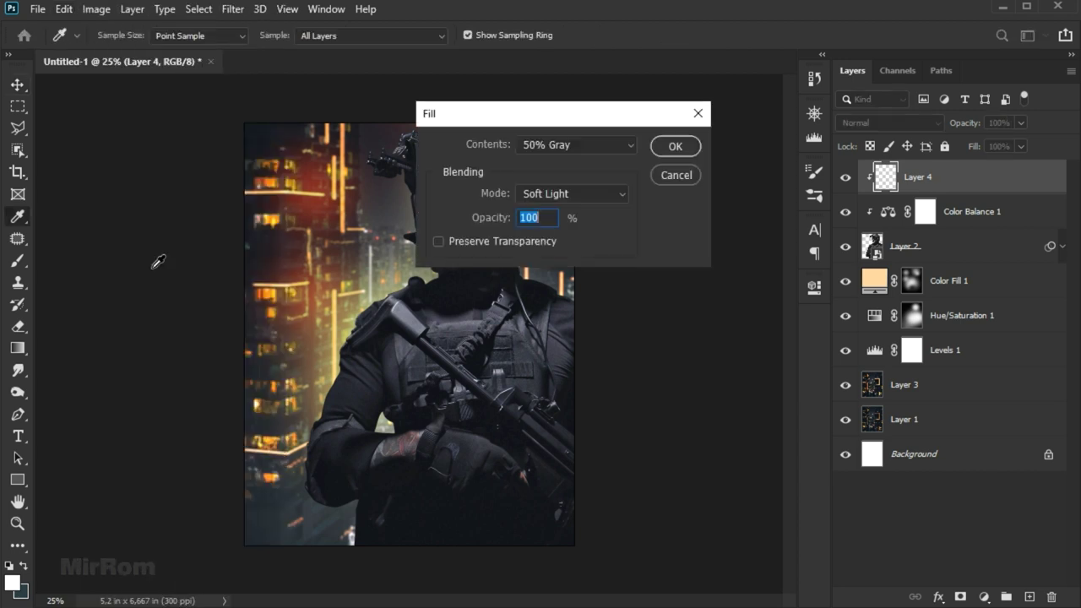
click(575, 145)
click(548, 293)
click(572, 194)
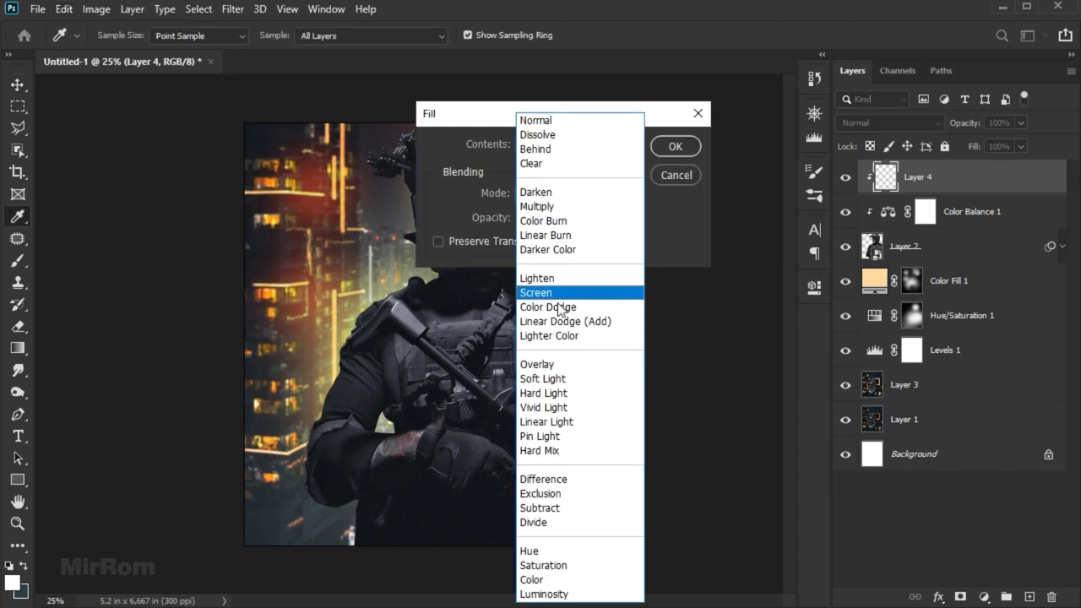
click(557, 380)
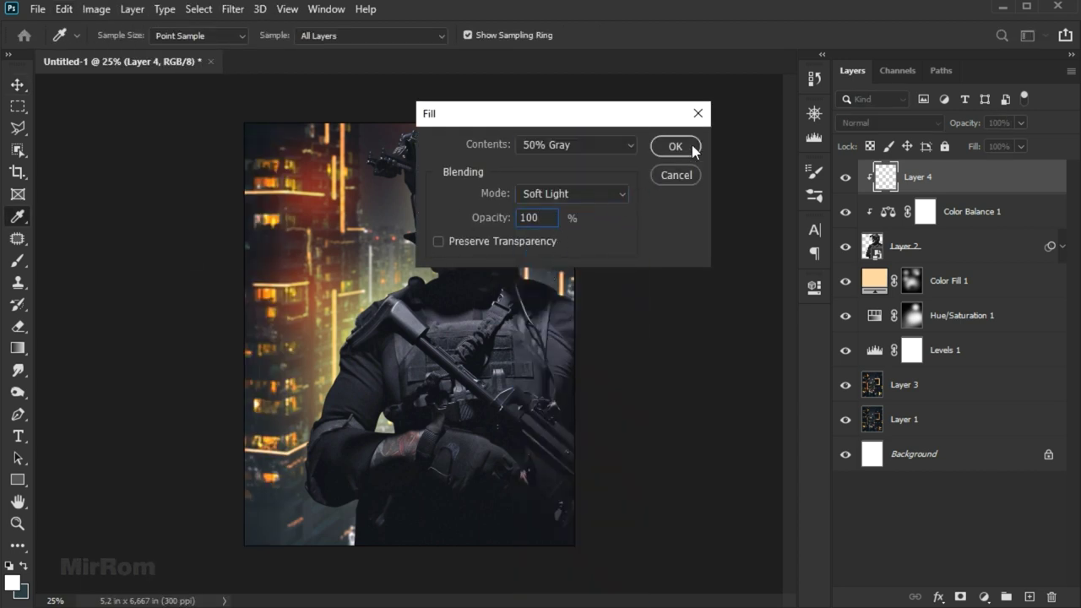
click(675, 146)
- Set Layer 4's blend mode to Overlay
click(847, 121)
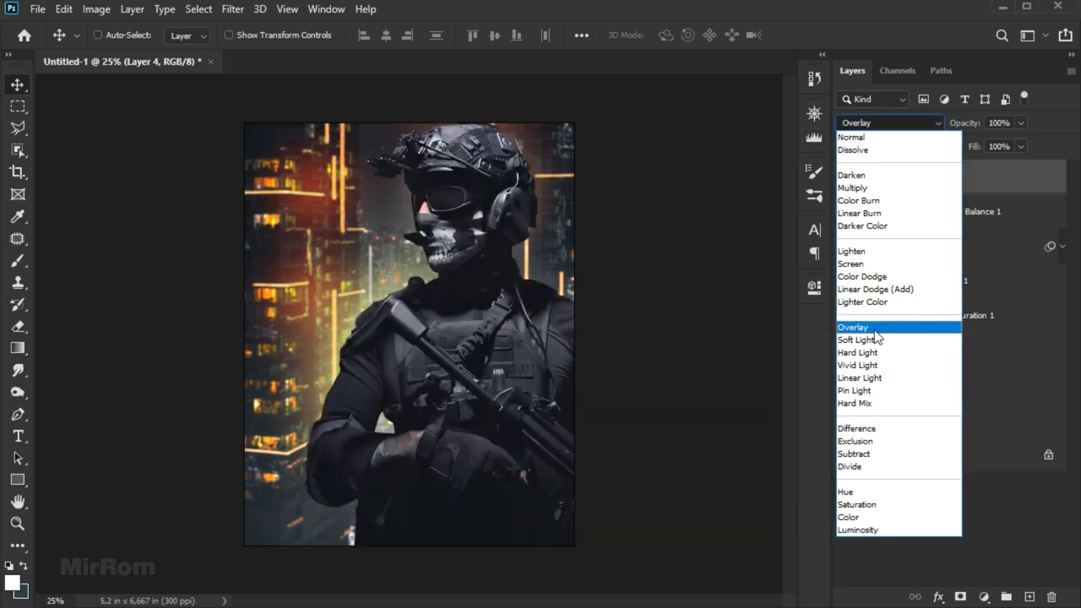
click(876, 333)
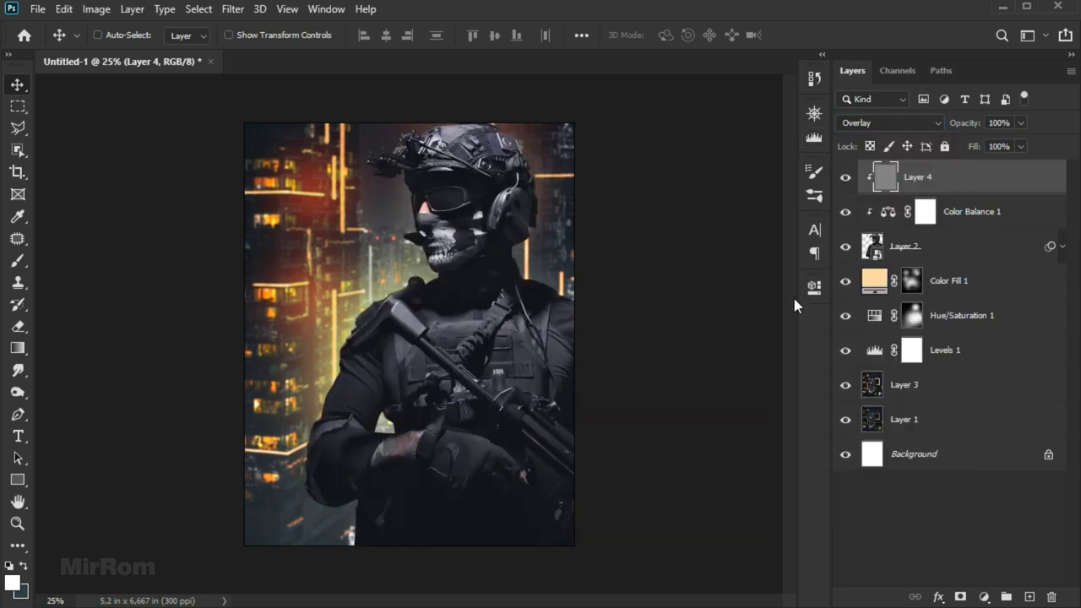
click(18, 392)
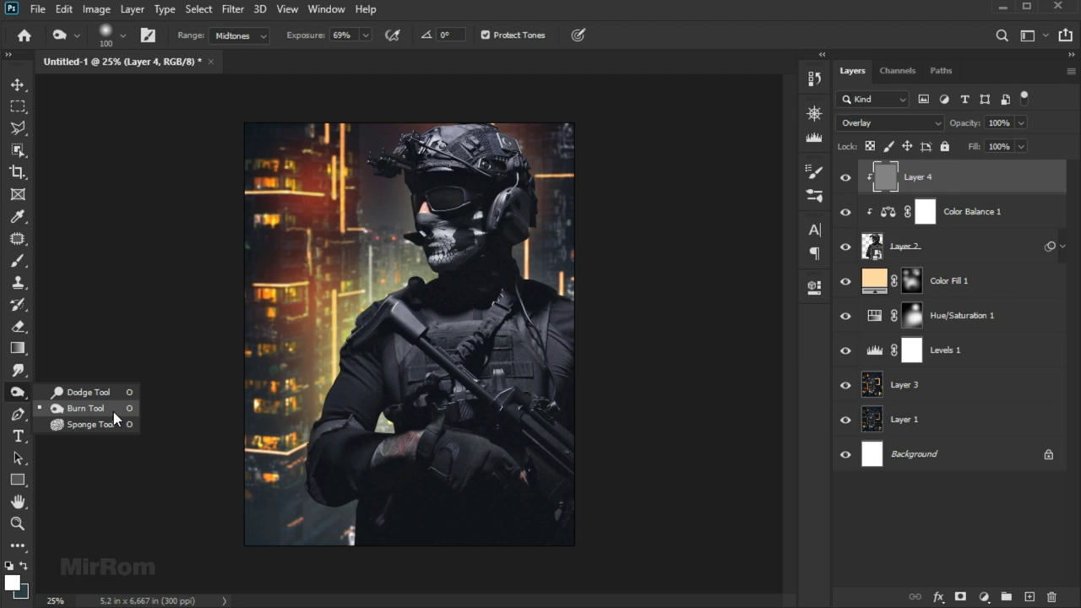
- Burn the soldier's lower body, chest pouch and glove at 73% exposure using 800 and 400 px brushes
click(115, 414)
key(Return)
key(bracketright)
key(bracketright)
key(bracketright)
key(bracketright)
key(bracketright)
key(bracketright)
key(bracketright)
key(bracketright)
key(bracketright)
mouse_move(464, 540)
mouse_down()
mouse_move(507, 516)
mouse_move(495, 374)
mouse_move(586, 397)
mouse_move(558, 345)
mouse_move(629, 492)
mouse_up()
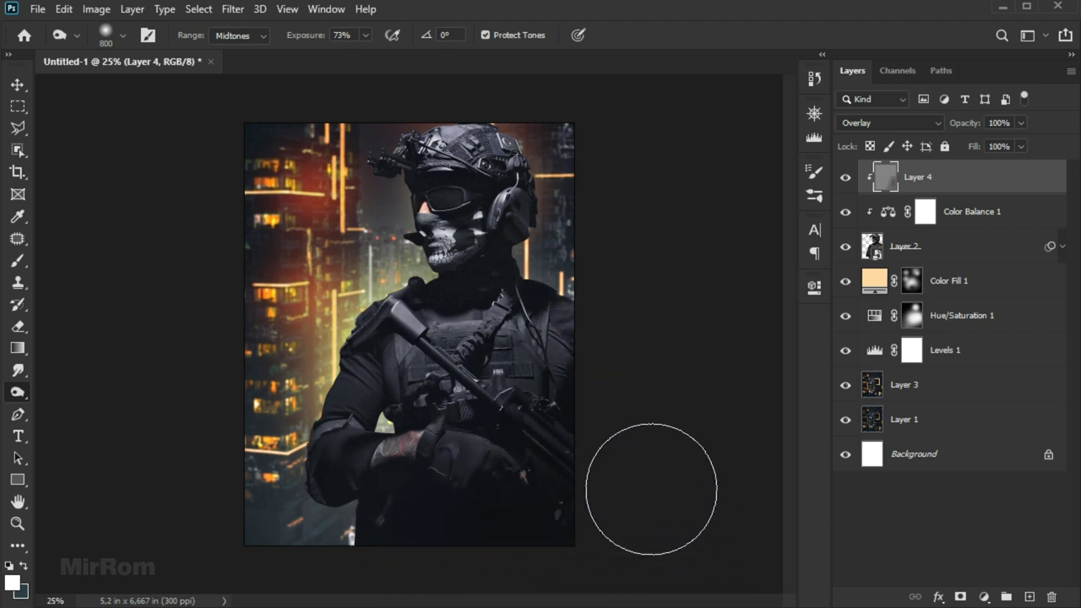
key(bracketleft)
key(bracketleft)
key(bracketleft)
mouse_move(507, 379)
mouse_down()
mouse_move(600, 381)
mouse_move(557, 499)
mouse_up()
key(bracketleft)
key(bracketleft)
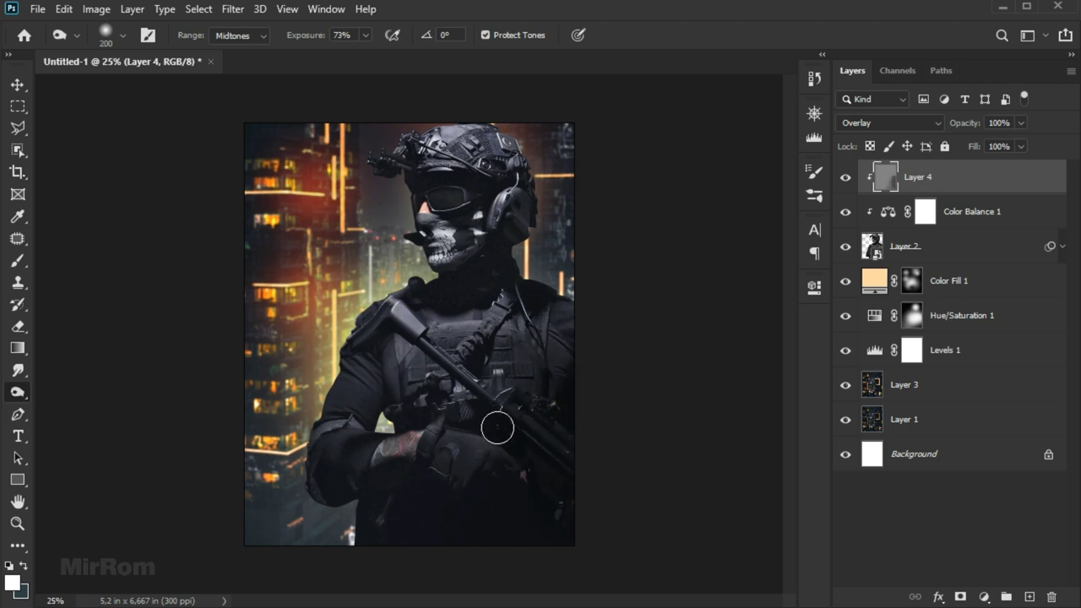
key(bracketleft)
key(bracketleft)
key(bracketleft)
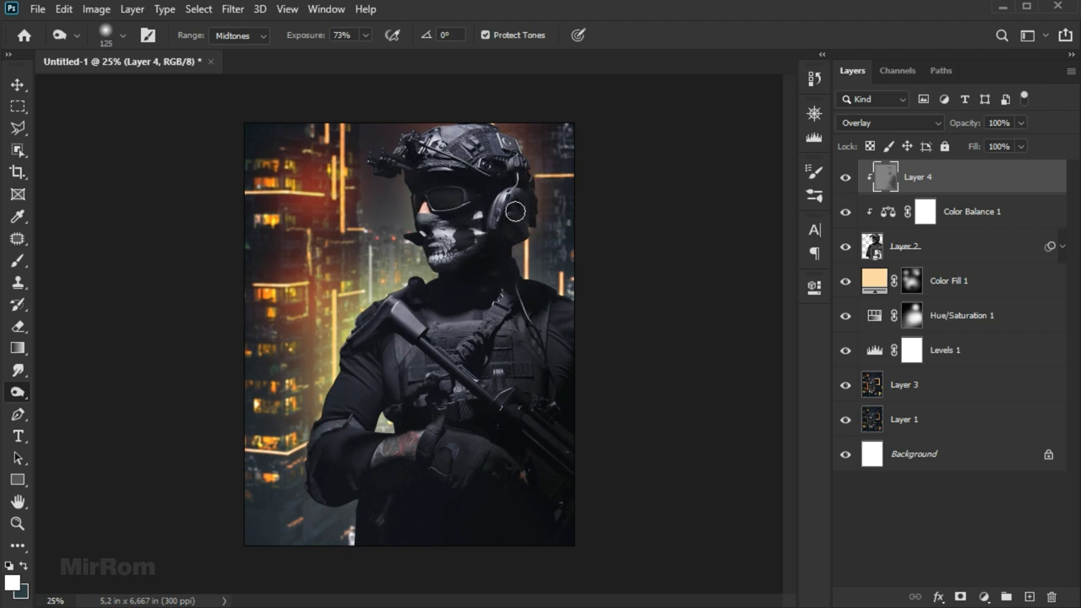
key(bracketright)
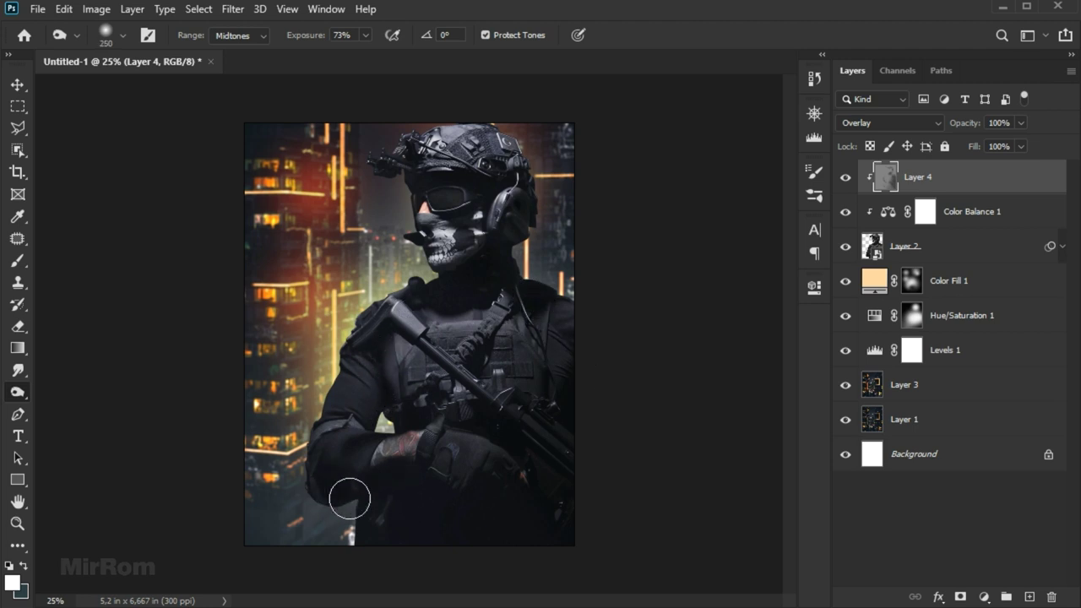
key(bracketleft)
key(bracketright)
key(bracketright)
key(bracketright)
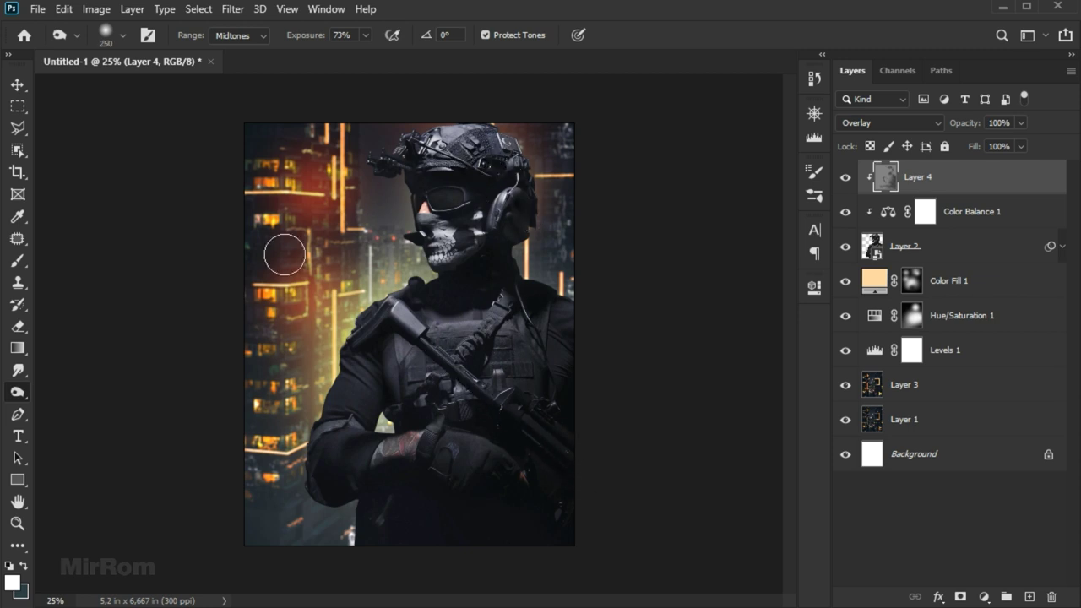
right_click(24, 394)
click(88, 392)
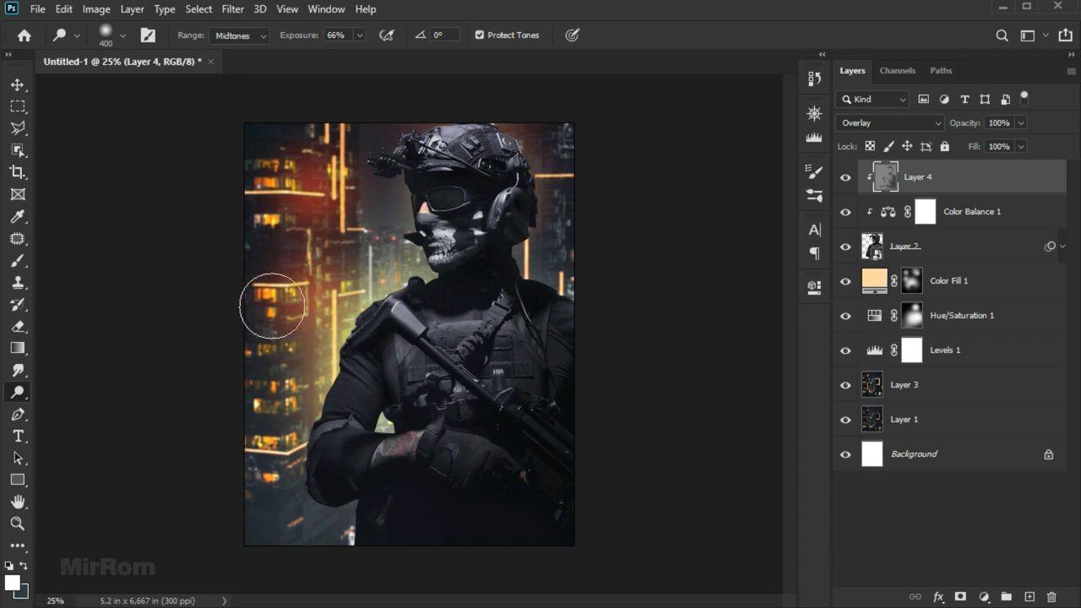
- Dodge the skull face and the glow along the arm edge with a 400 px brush
key(bracketright)
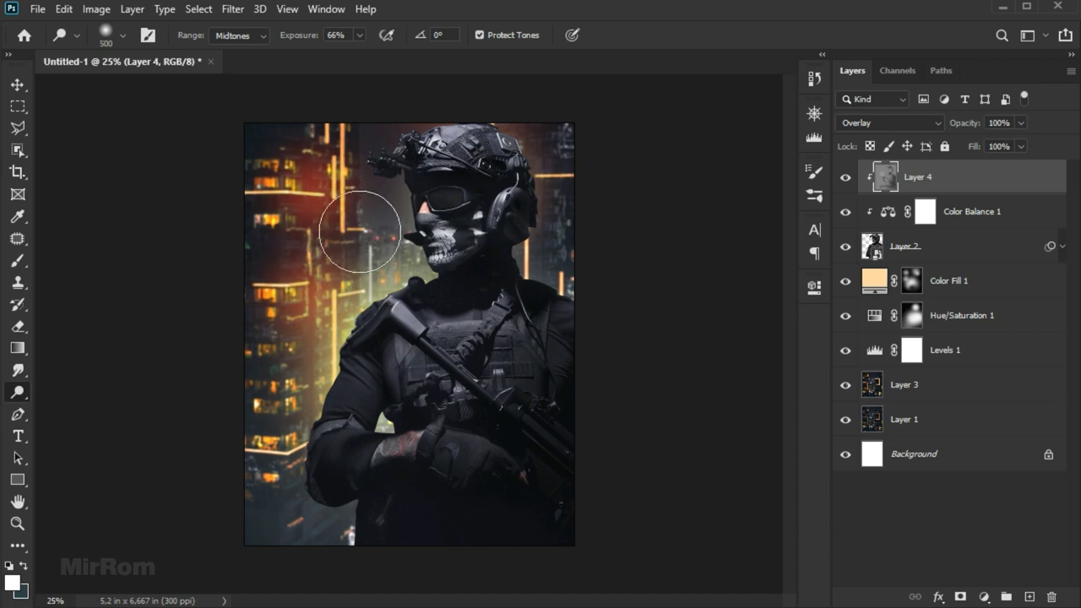
key(bracketleft)
drag(415, 251, 422, 206)
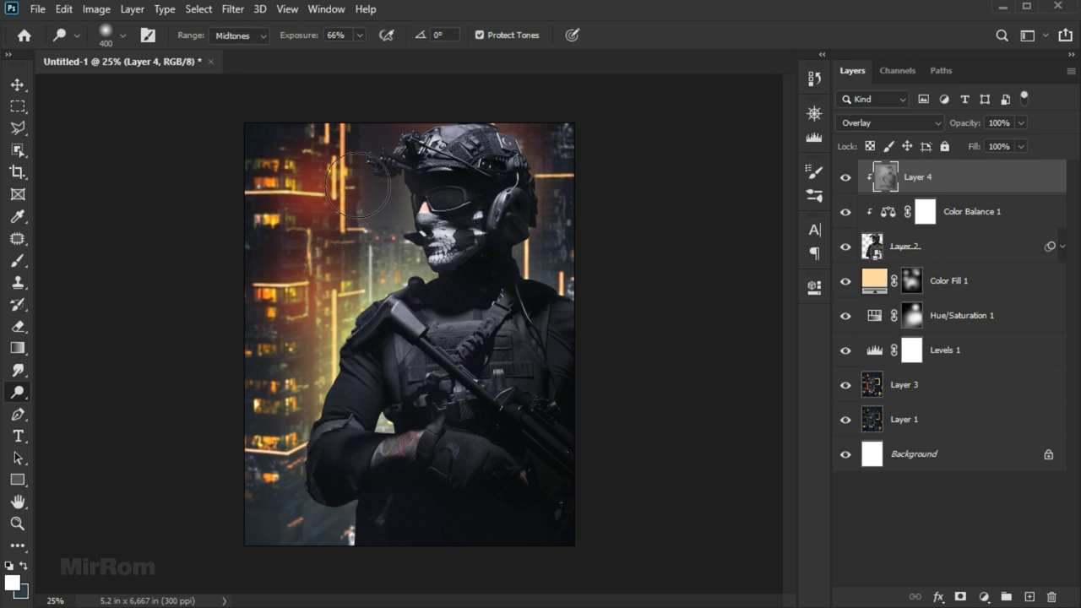
drag(358, 286, 334, 354)
- Lower dodge exposure to 39% and lighten finer chest and arm highlights with smaller brushes
key(bracketright)
key(bracketright)
key(bracketleft)
key(bracketleft)
key(bracketleft)
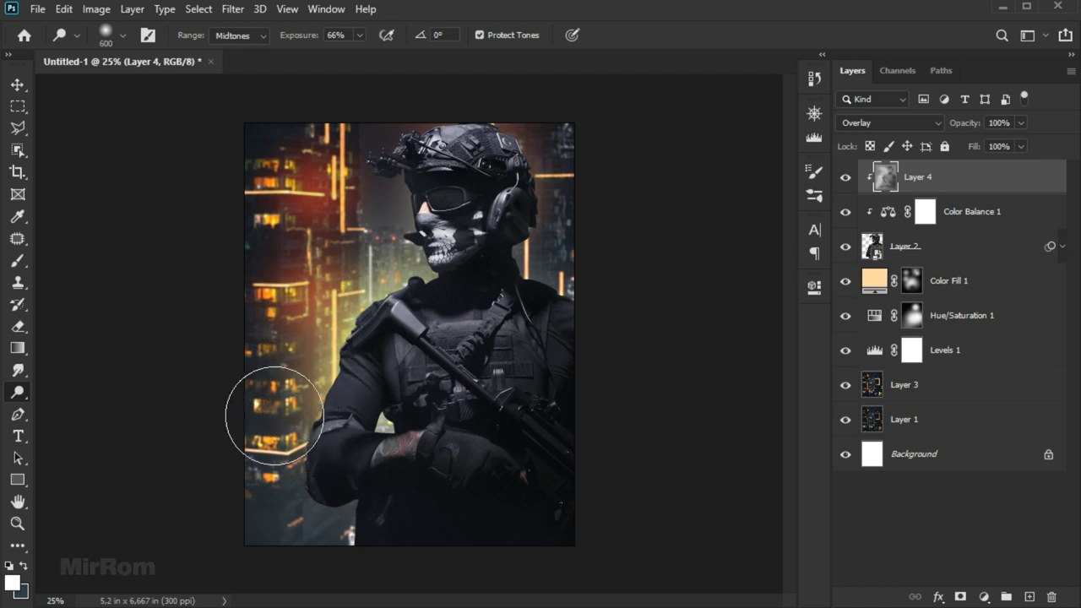
key(bracketleft)
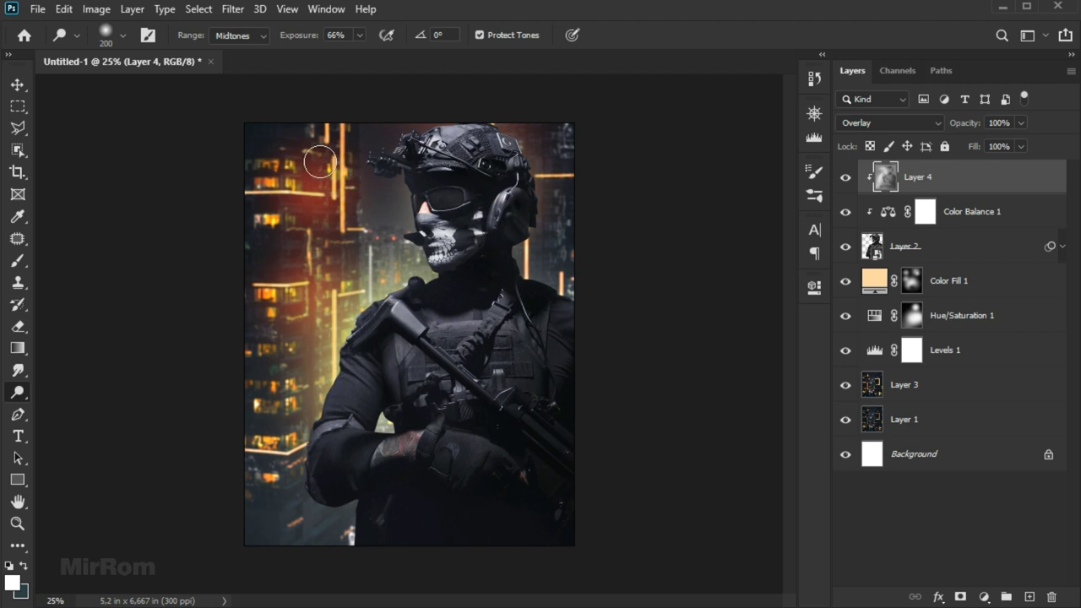
key(bracketright)
key(bracketright)
key(bracketright)
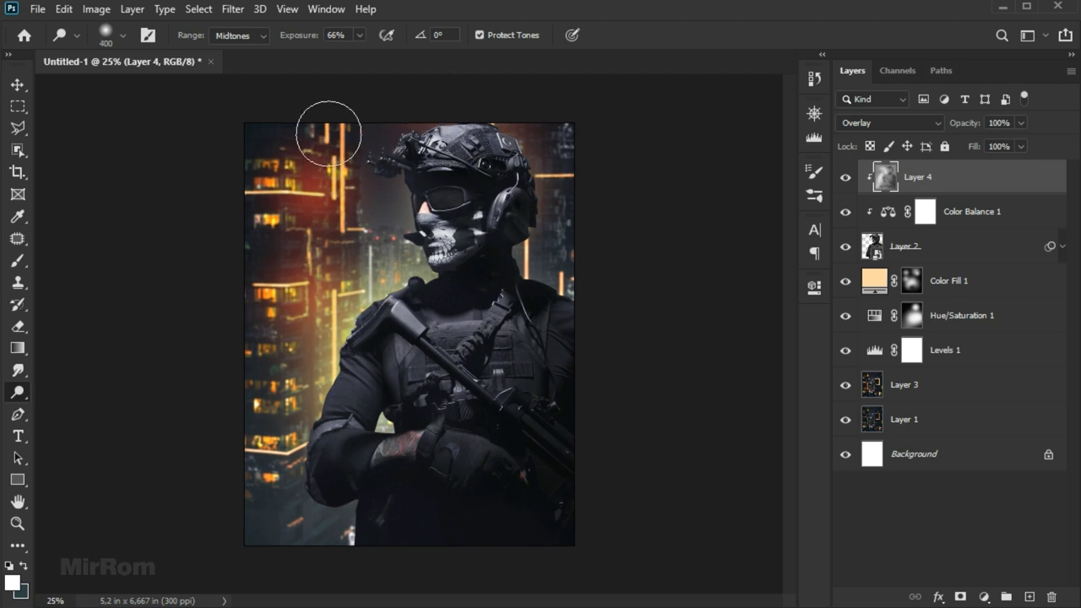
mouse_move(306, 37)
mouse_down()
mouse_move(283, 37)
mouse_move(297, 42)
mouse_up()
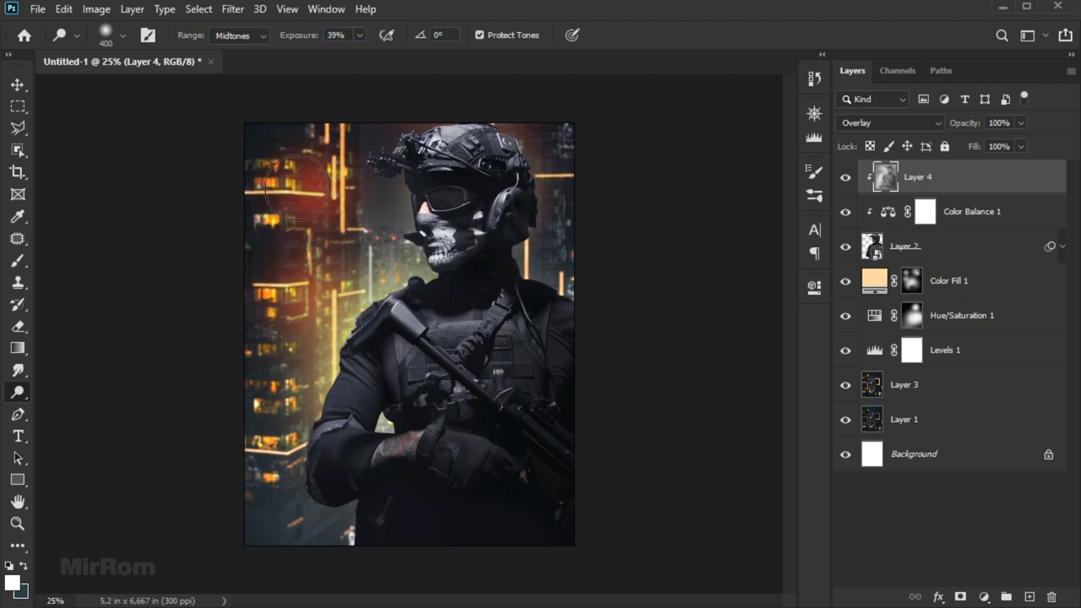
key(bracketleft)
key(bracketleft)
key(bracketleft)
key(bracketleft)
key(bracketleft)
key(bracketright)
key(bracketright)
key(bracketright)
key(bracketright)
key(bracketleft)
key(bracketleft)
key(bracketleft)
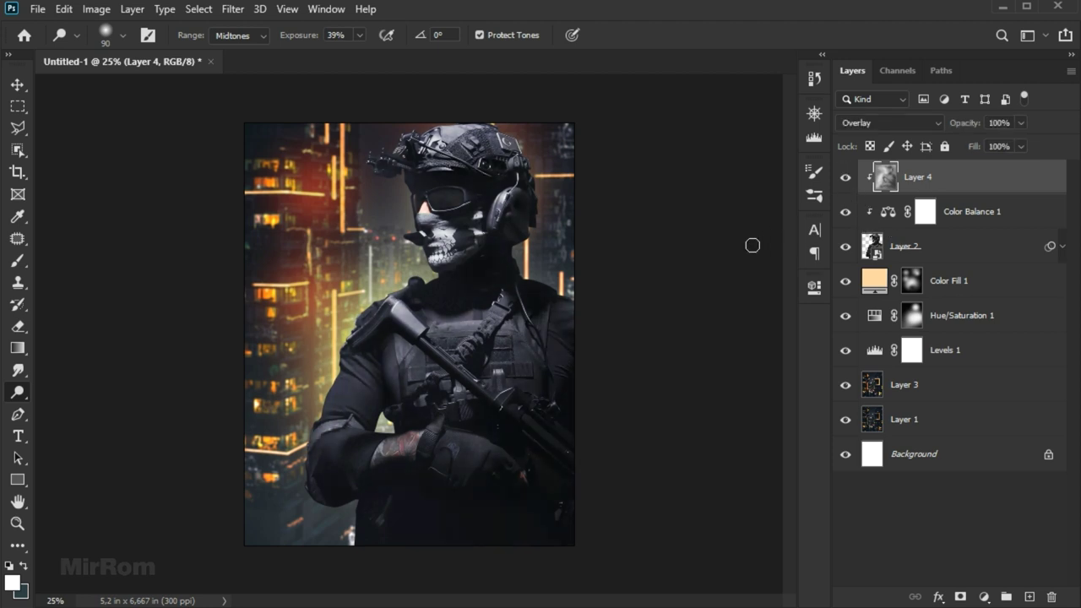
key(v)
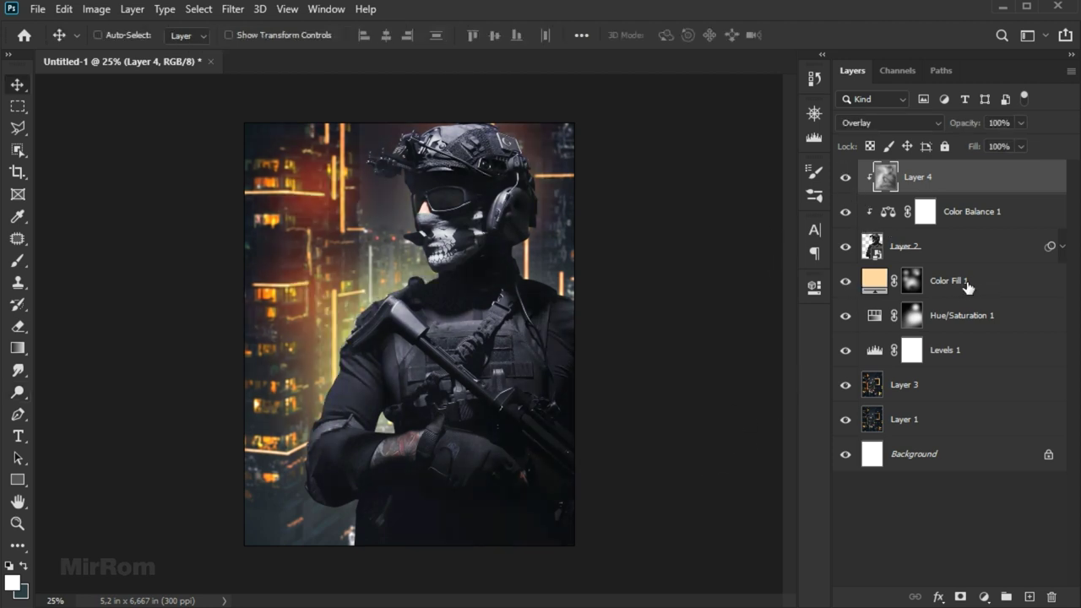
- Add a #fed69c Solid Color fill clipped to Layer 4 in Vivid Light blend mode
click(966, 287)
double_click(872, 280)
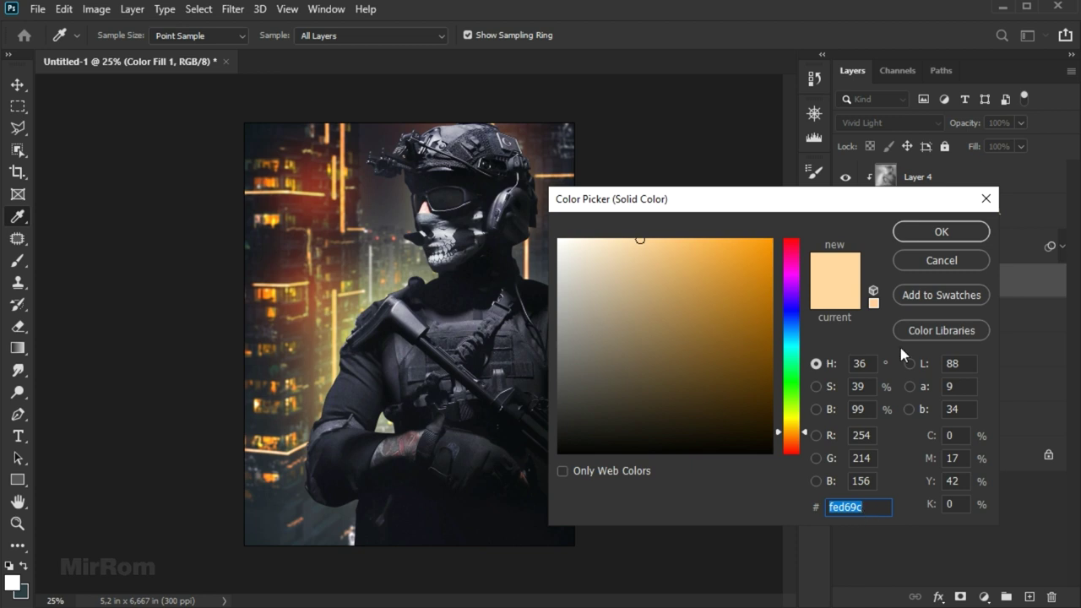
click(942, 260)
click(984, 597)
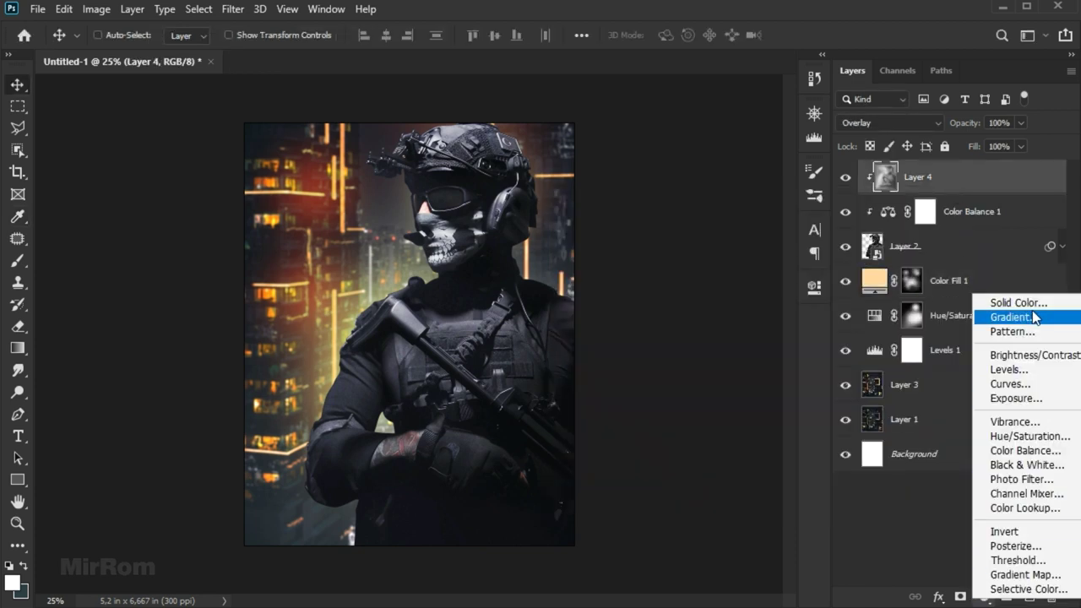
click(1041, 302)
text(fed69c)
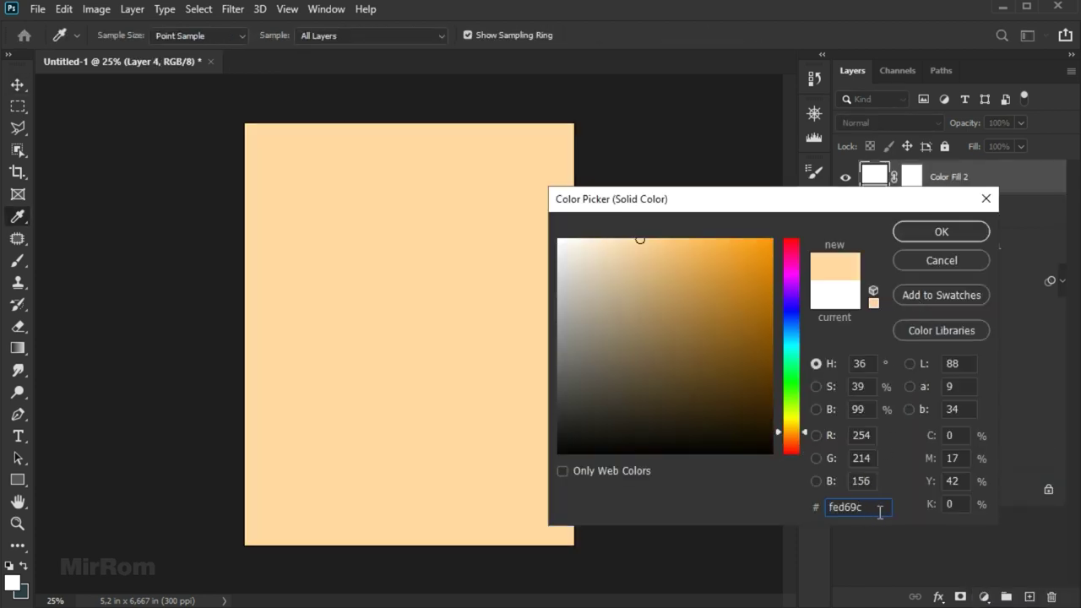
click(942, 231)
alt+click(962, 193)
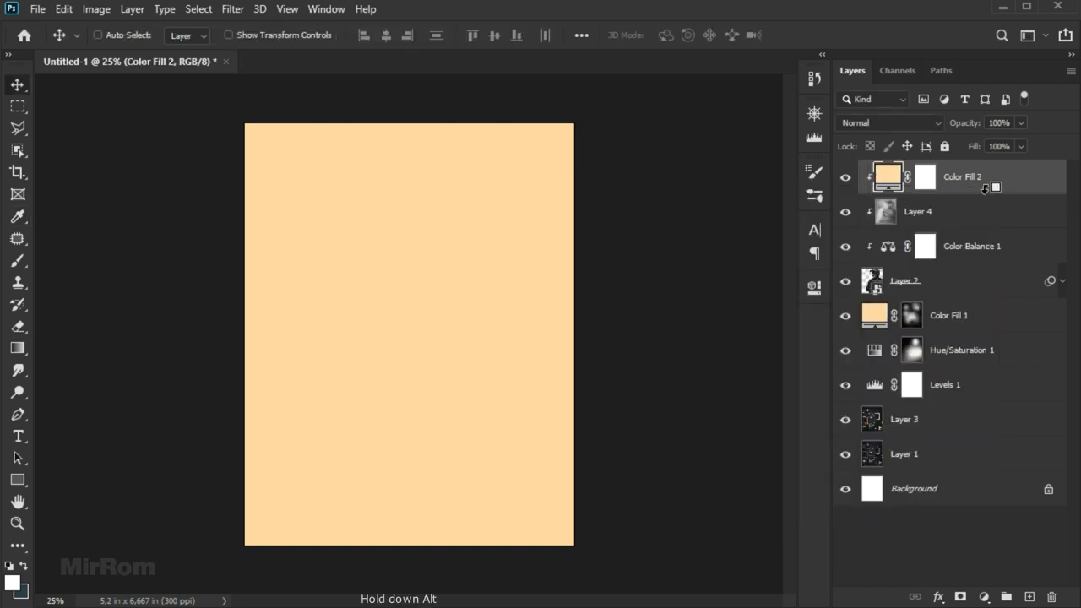
click(890, 123)
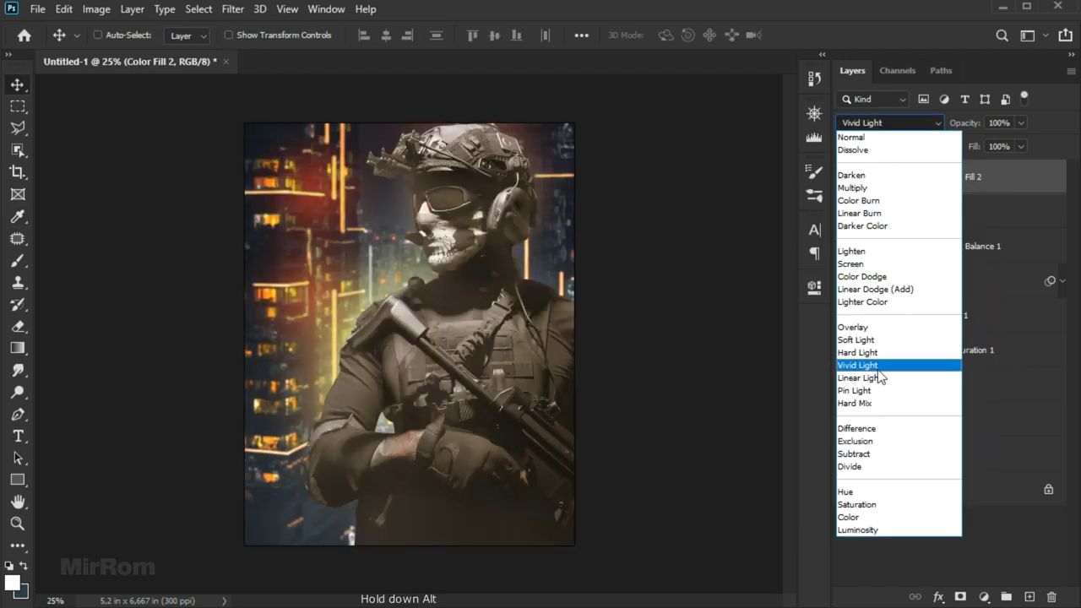
click(878, 369)
- Invert Color Fill 2's mask to black and ready a white brush at 12% opacity
click(926, 177)
key(ctrl+i)
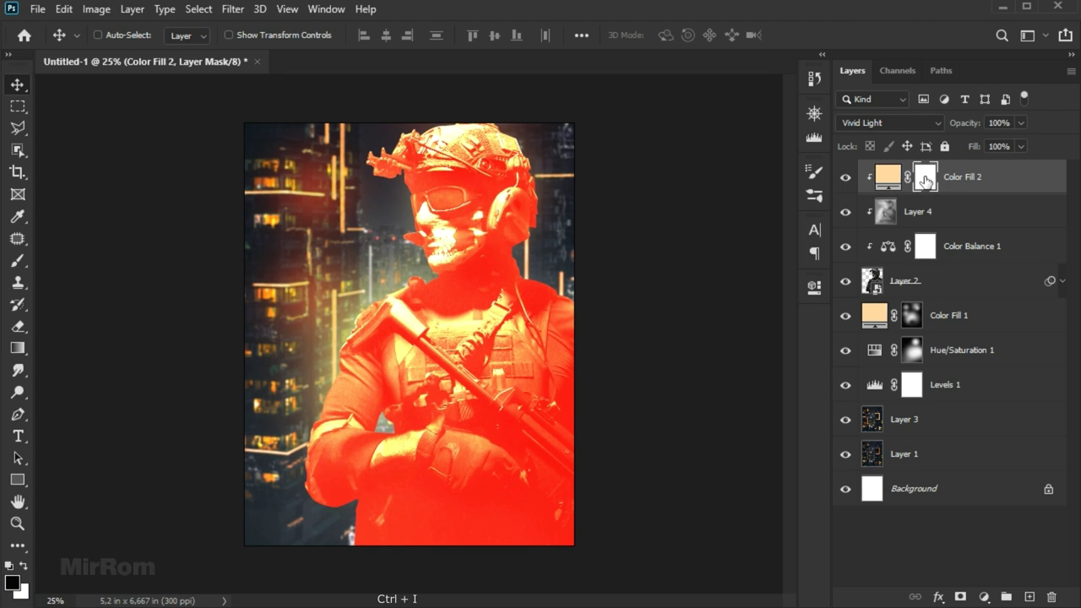
click(26, 565)
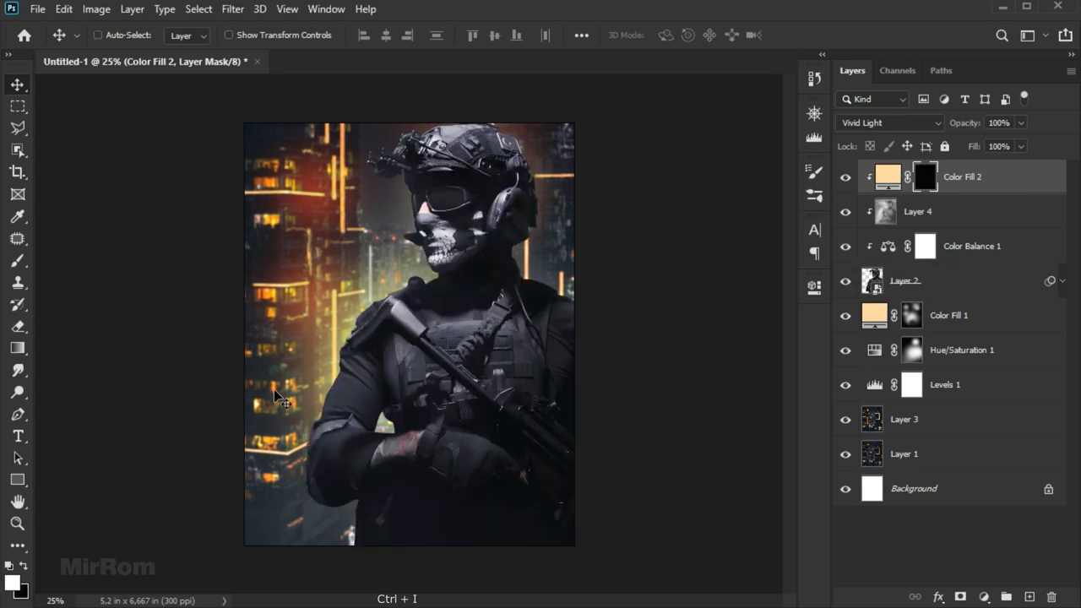
key(b)
click(388, 35)
drag(386, 54, 375, 55)
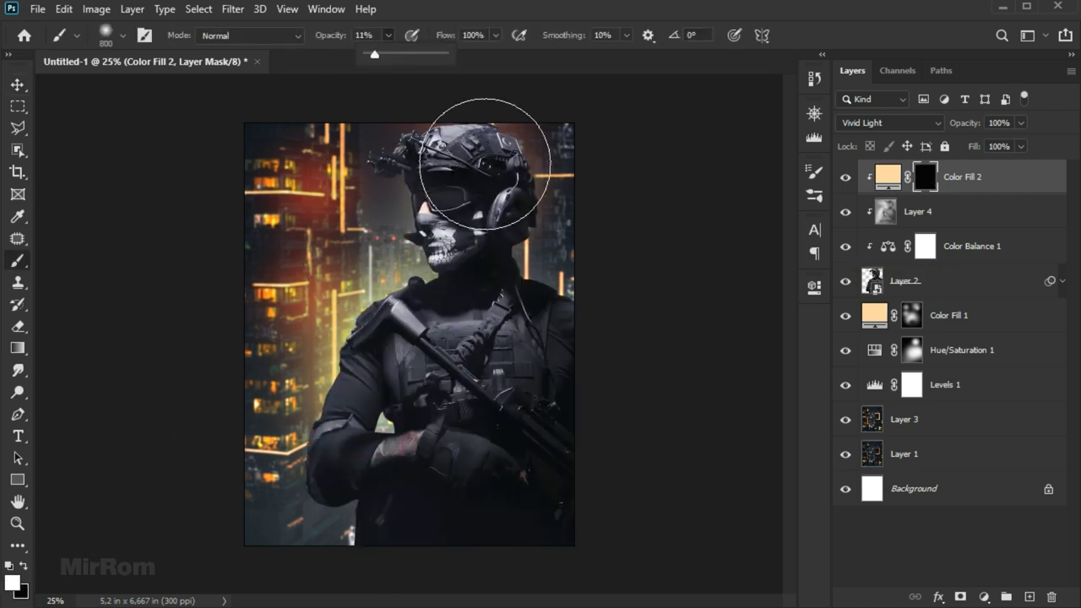
- Paint faint warm light onto the soldier's neck and right edge through the mask
right_click(504, 277)
key(Escape)
key(bracketleft)
key(bracketleft)
key(bracketleft)
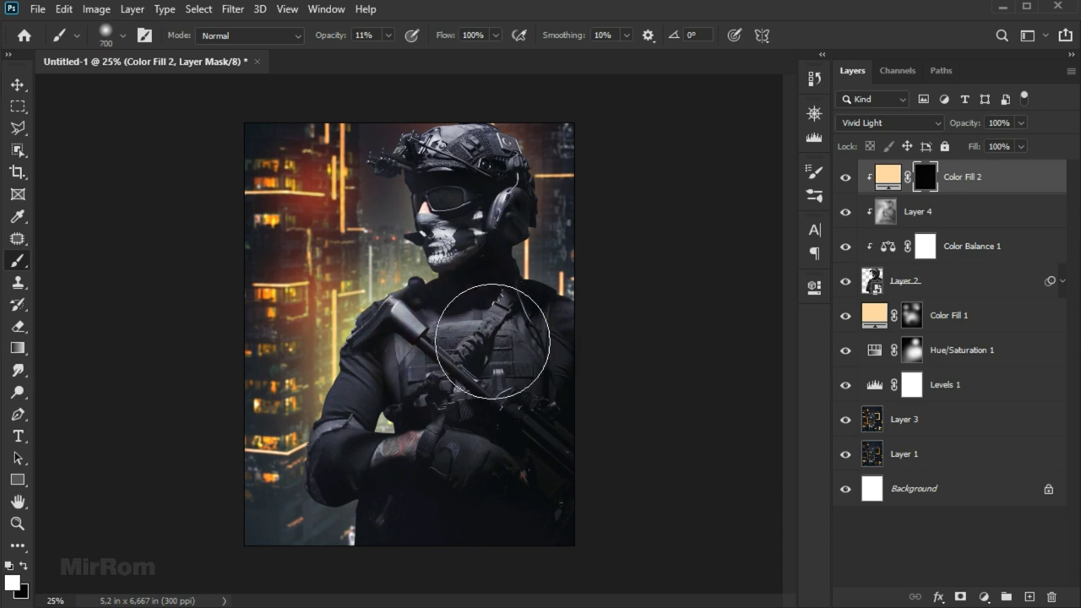
drag(445, 279, 436, 288)
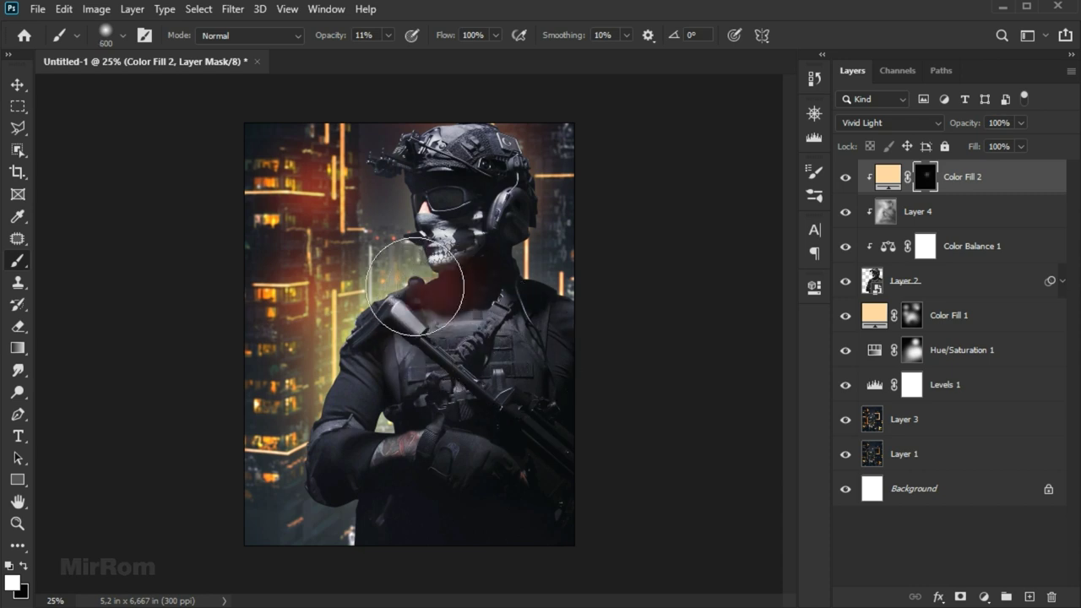
key(bracketright)
key(bracketright)
key(bracketright)
key(bracketright)
key(bracketright)
drag(577, 404, 575, 413)
- Touch up the headset with a smaller brush, then bring up the Save As dialog
key(bracketleft)
key(bracketleft)
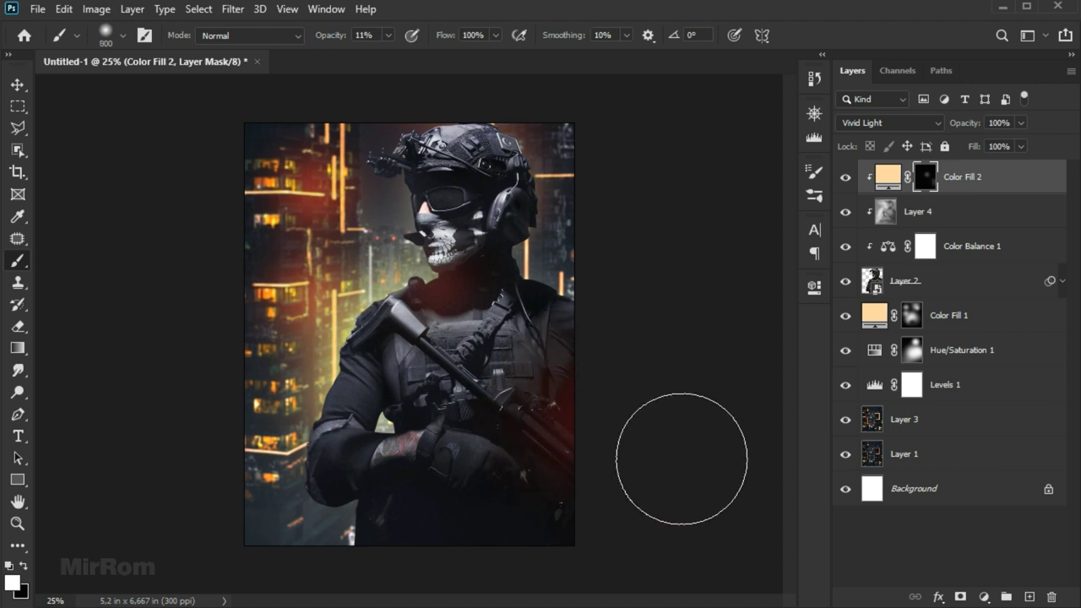
key(bracketleft)
key(bracketleft)
key(bracketleft)
key(bracketleft)
key(bracketleft)
key(bracketleft)
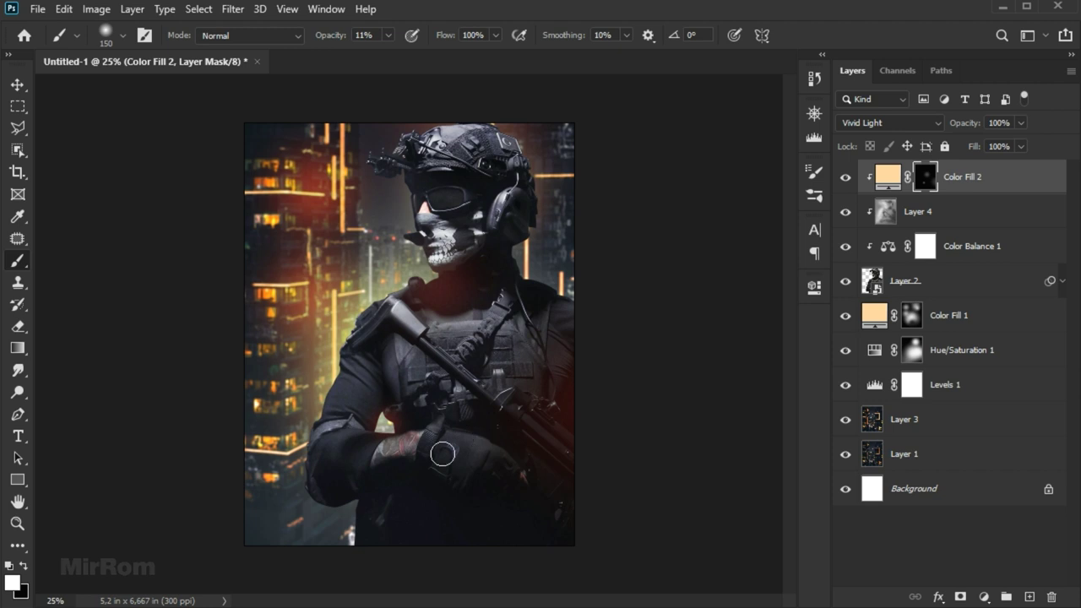
key(bracketright)
key(bracketright)
key(bracketright)
key(bracketright)
key(bracketright)
key(bracketleft)
key(bracketleft)
key(bracketleft)
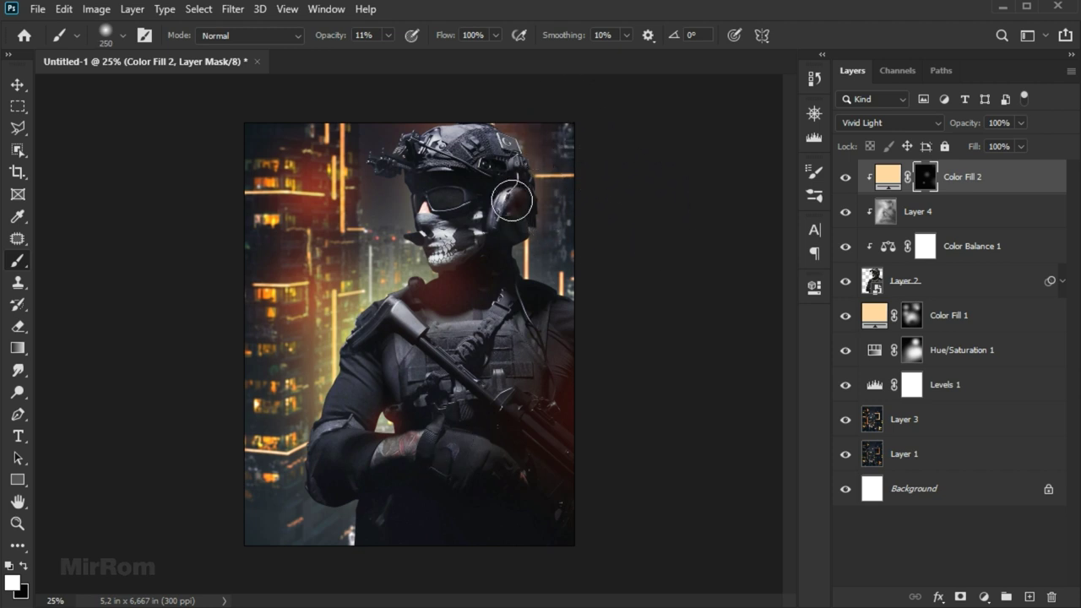
key(bracketright)
key(bracketright)
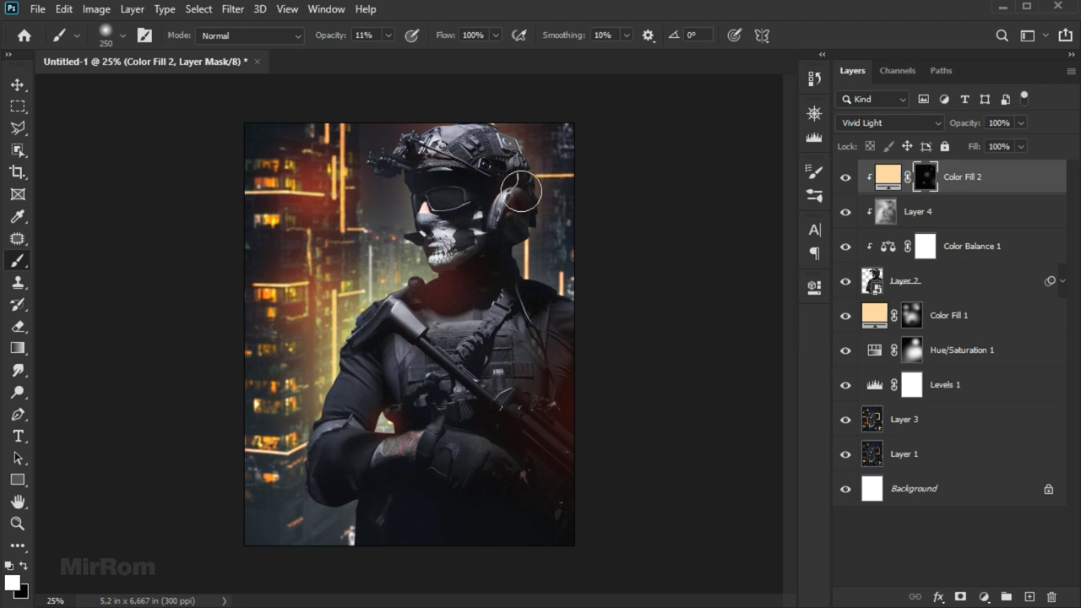
key(v)
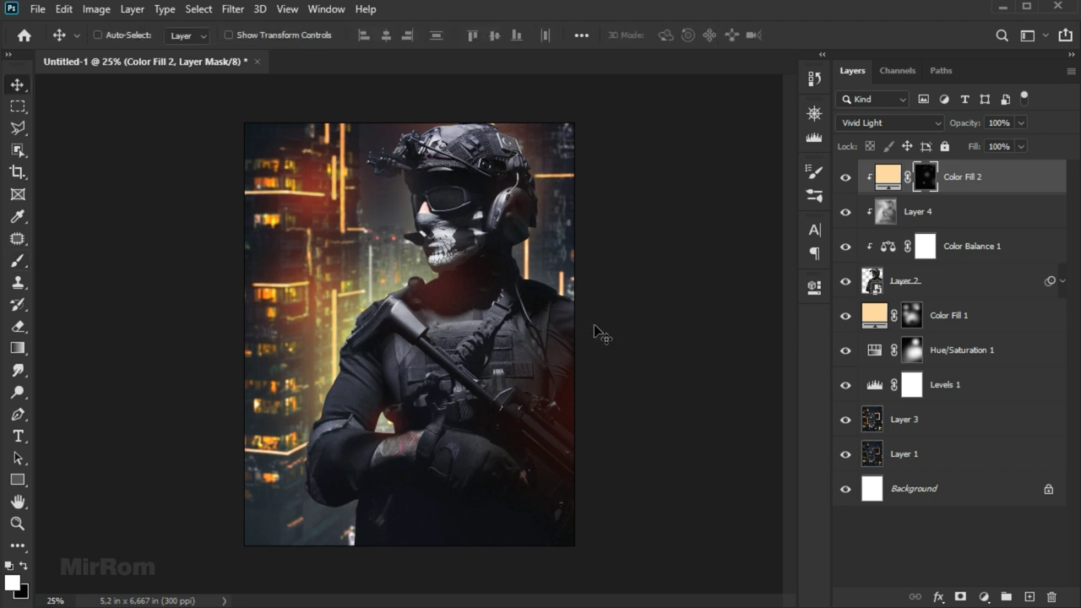
key(ctrl+s)
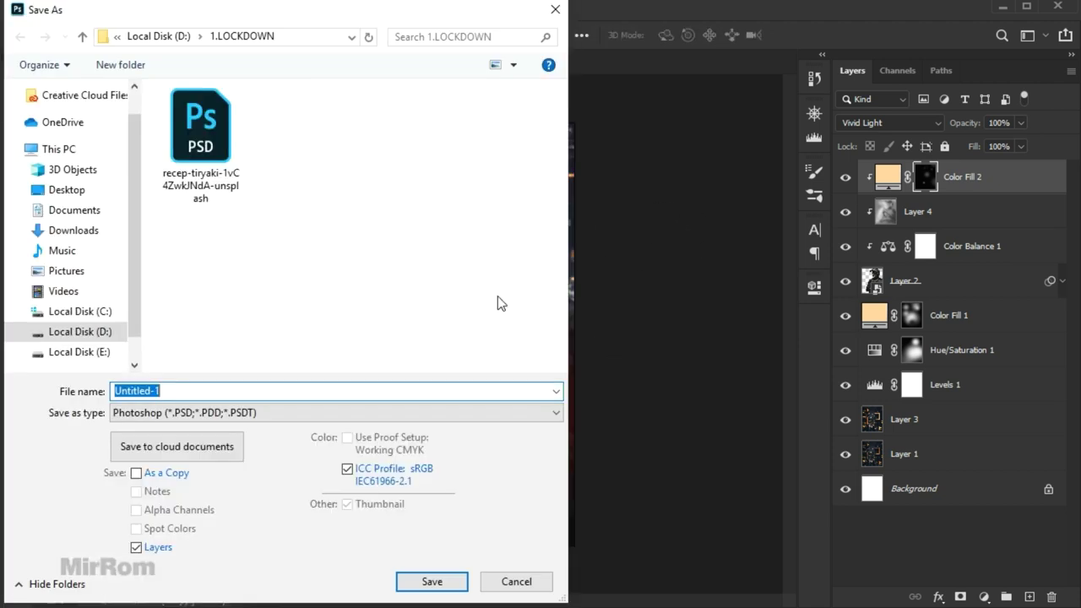
- Save the poster as Untitled-1.psd, reselect Layer 2 and zoom in on the soldier's head
click(428, 580)
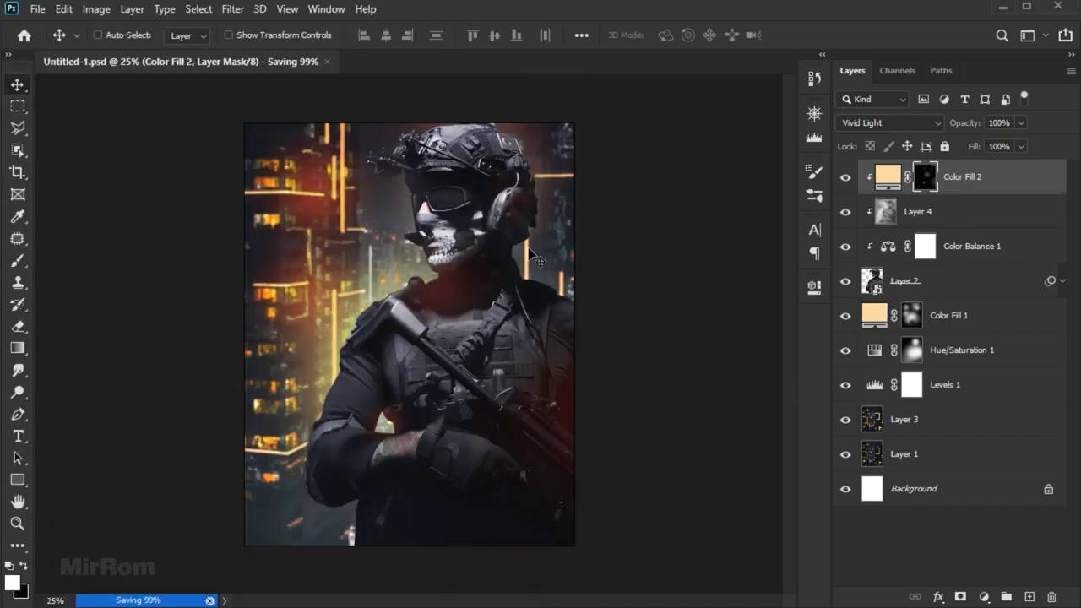
click(916, 280)
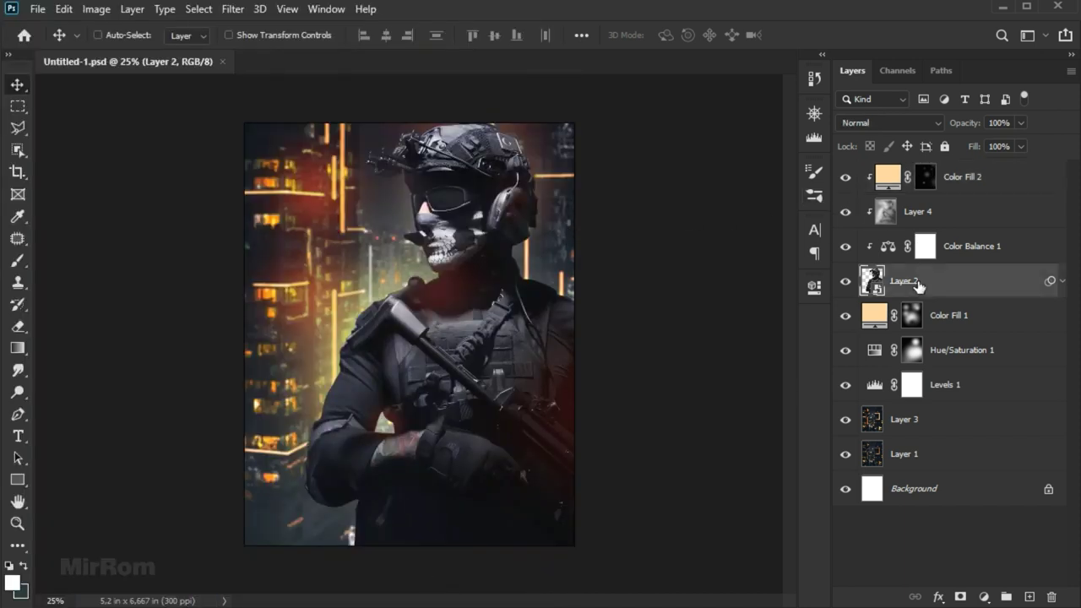
click(971, 189)
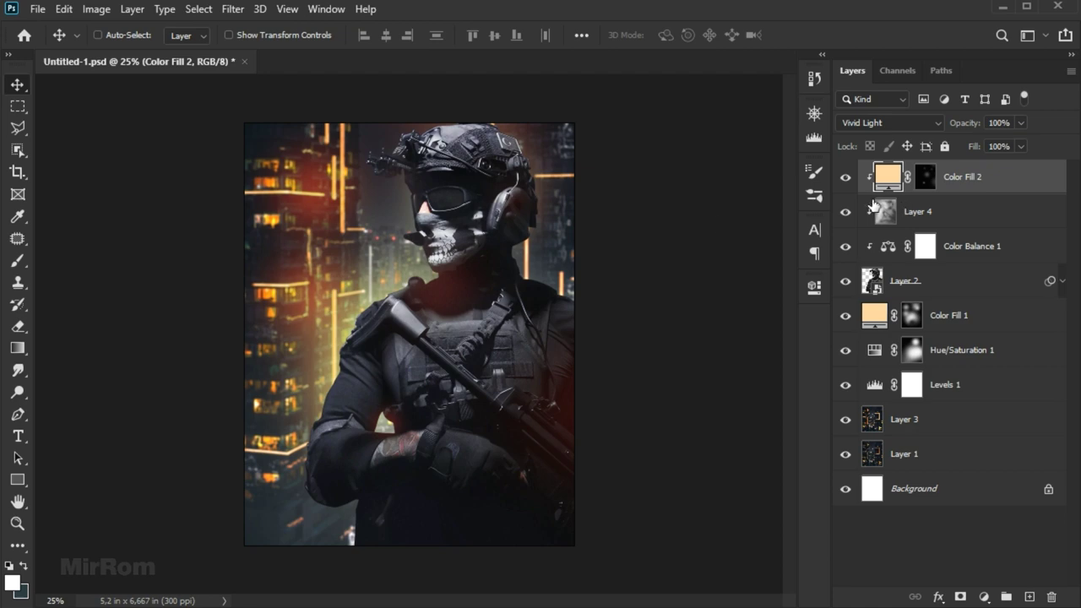
click(920, 291)
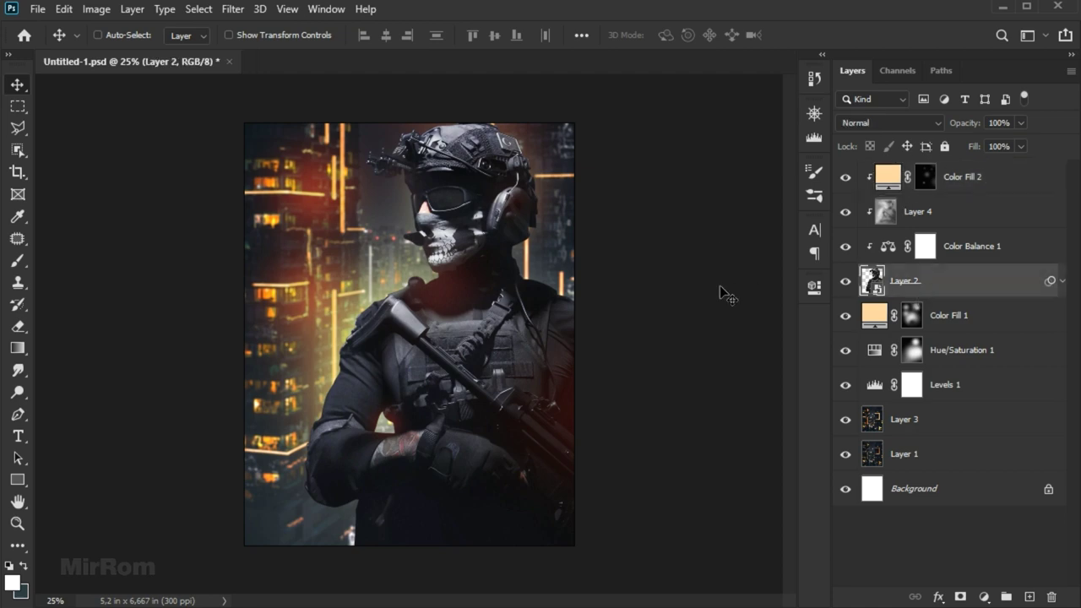
key(ctrl+plus)
key(ctrl+plus)
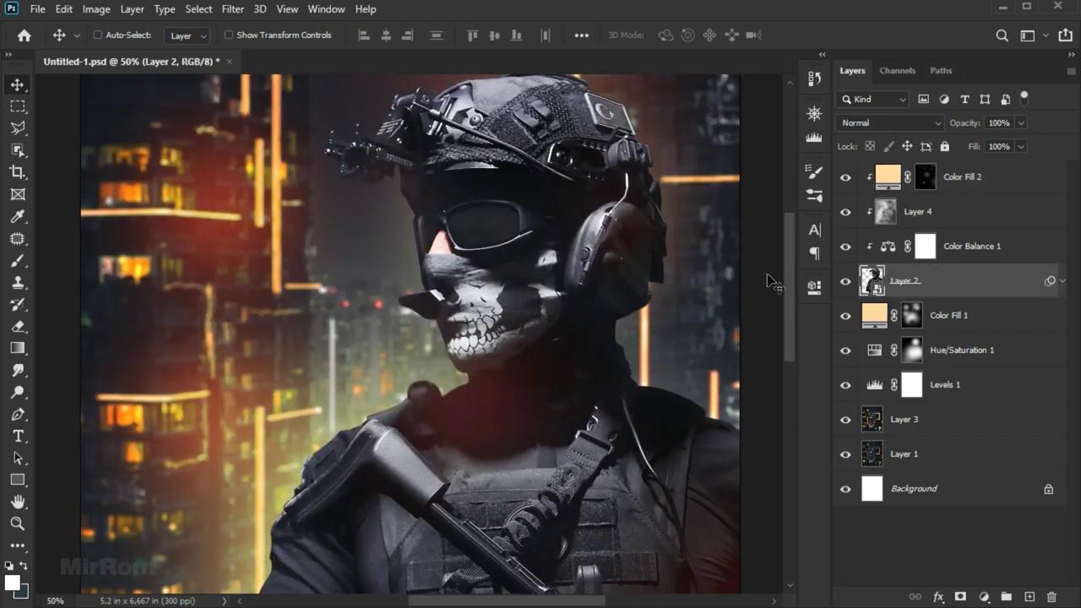
drag(535, 600, 593, 602)
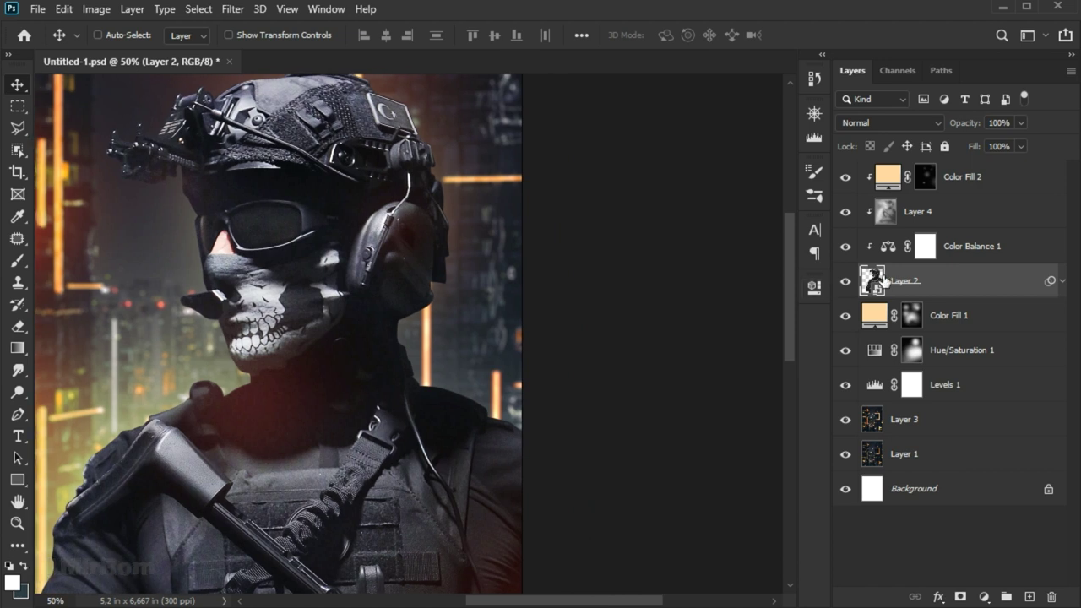
click(938, 597)
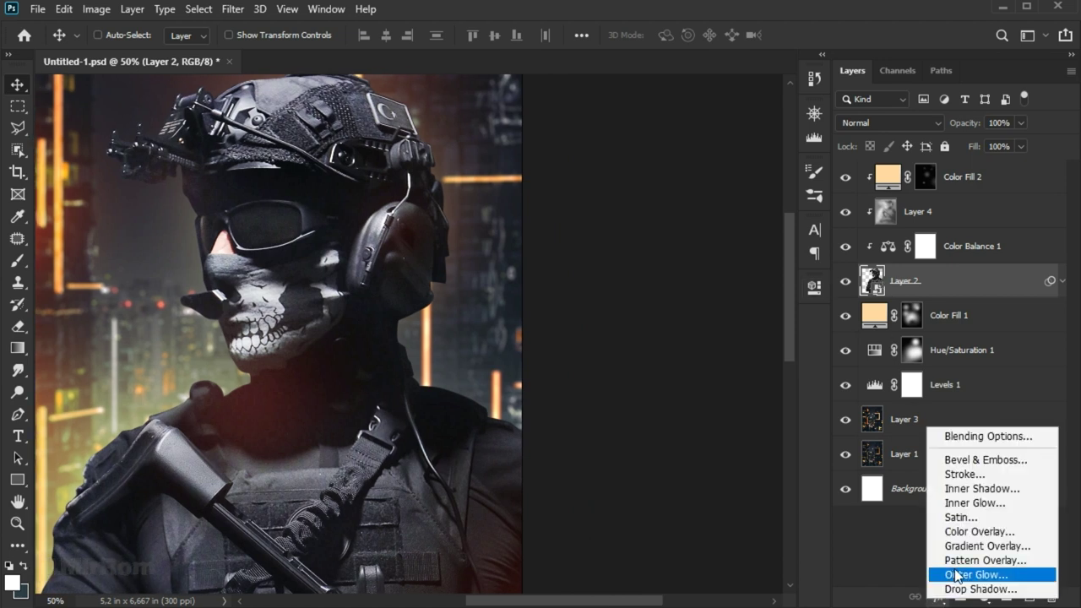
- Add an ffc571 Inner Shadow to Layer 2 with 65% opacity and distance 12
click(1002, 489)
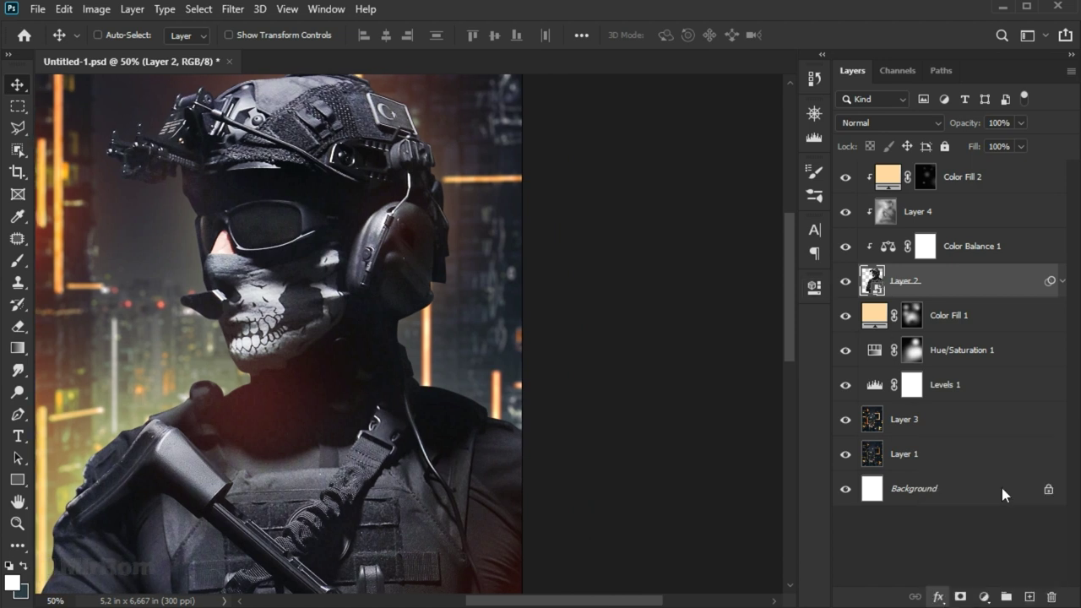
mouse_move(562, 110)
mouse_down()
mouse_move(621, 164)
mouse_move(591, 142)
mouse_up()
click(778, 208)
click(797, 467)
click(839, 194)
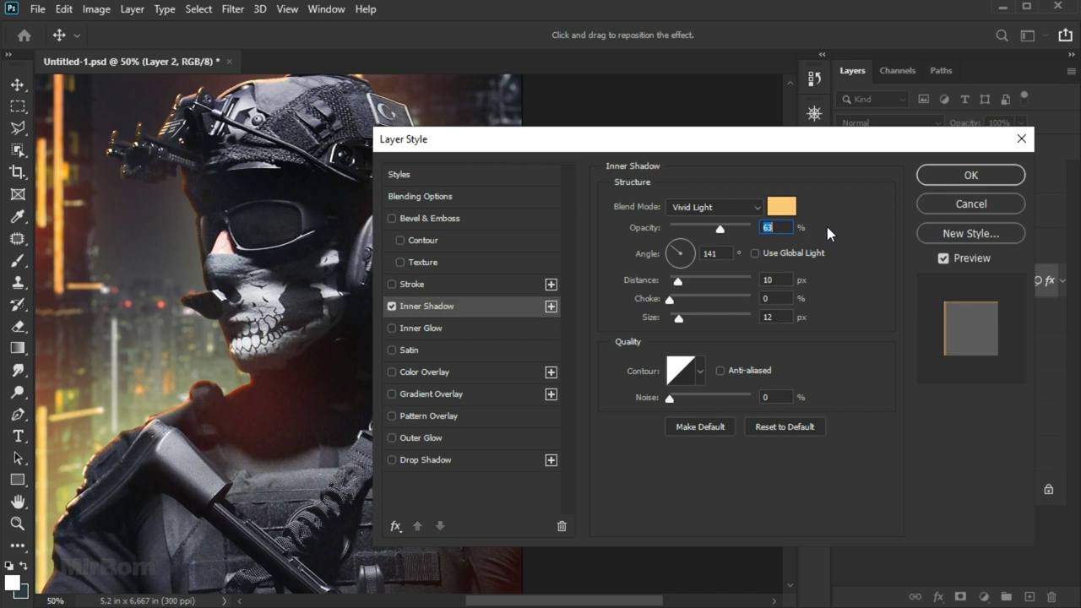
double_click(716, 253)
key(Up)
key(Up)
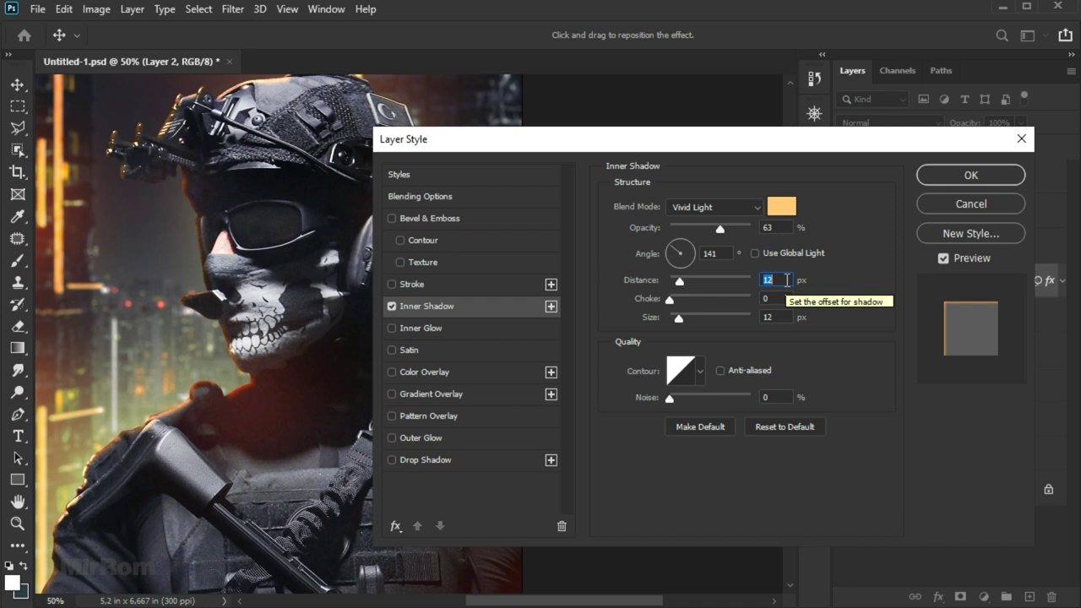
double_click(781, 228)
key(Up)
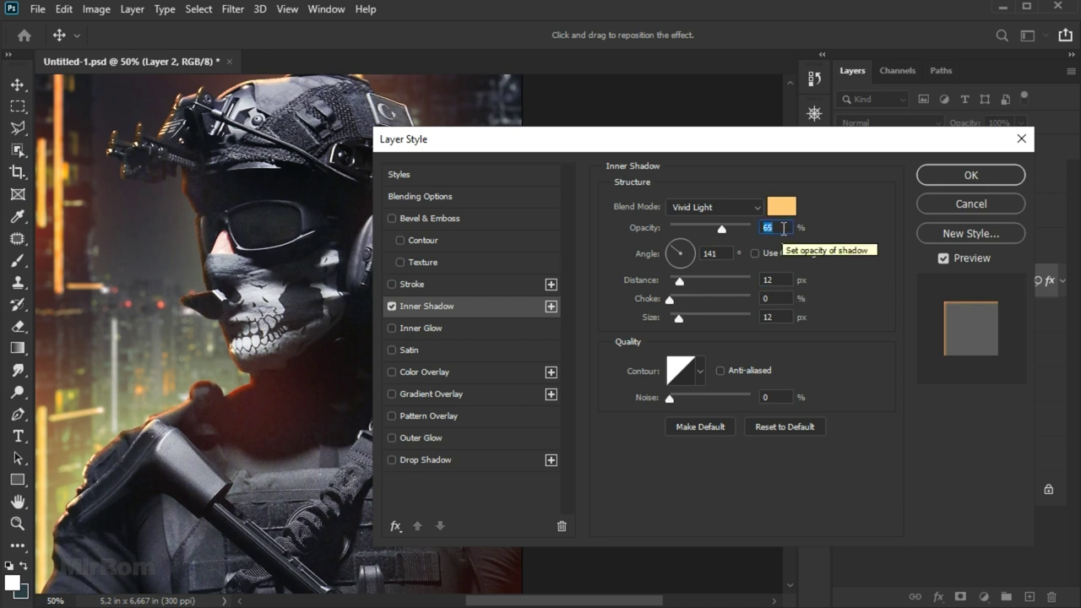
click(784, 228)
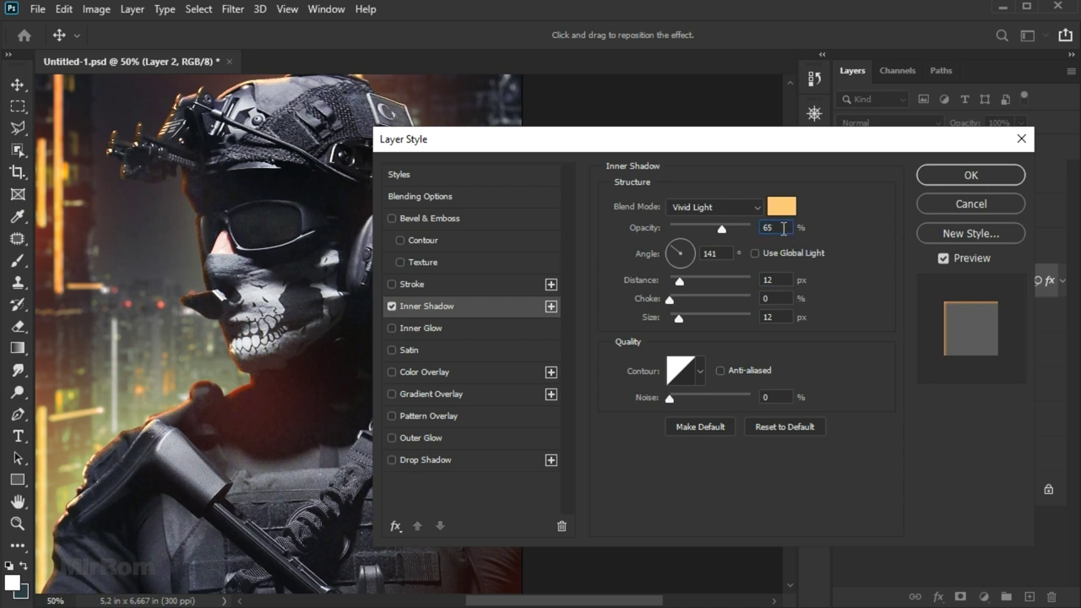
- Duplicate the inner shadow and set the copy's blend mode to Color Dodge
click(551, 306)
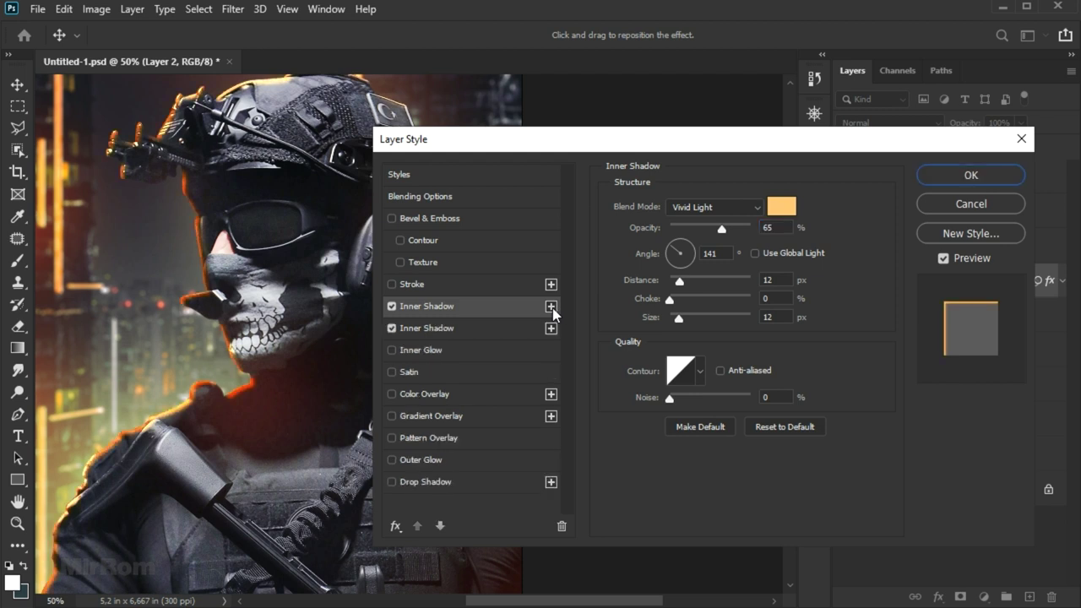
click(756, 211)
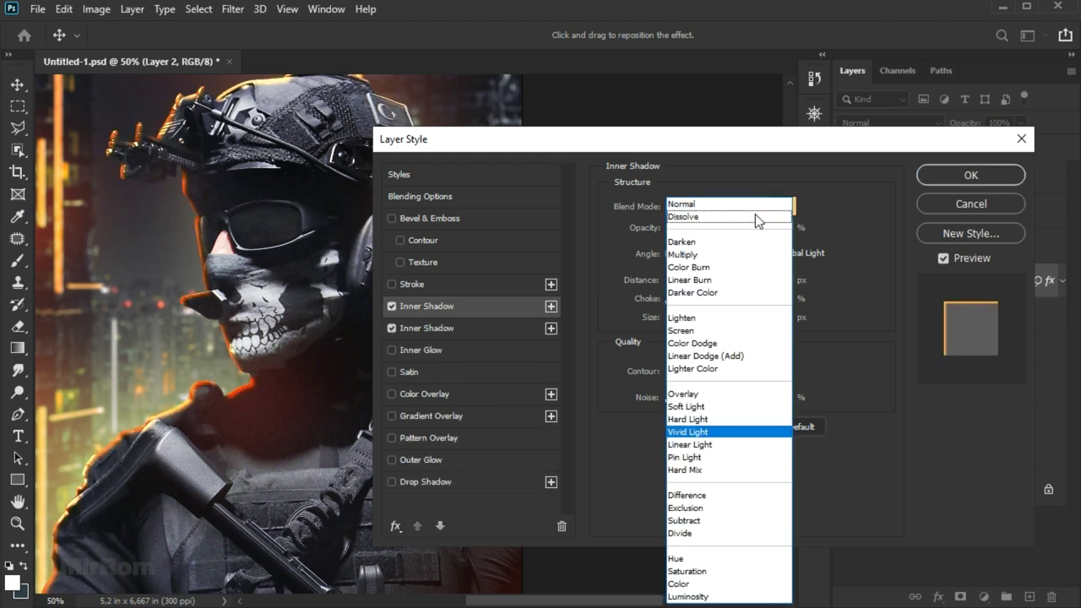
click(757, 217)
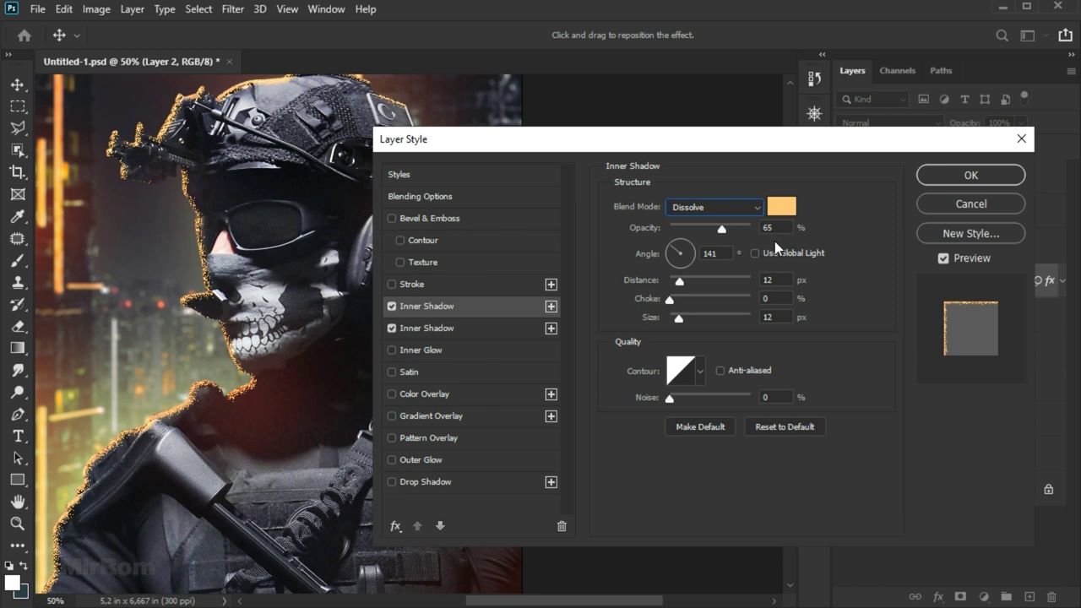
click(754, 208)
click(710, 422)
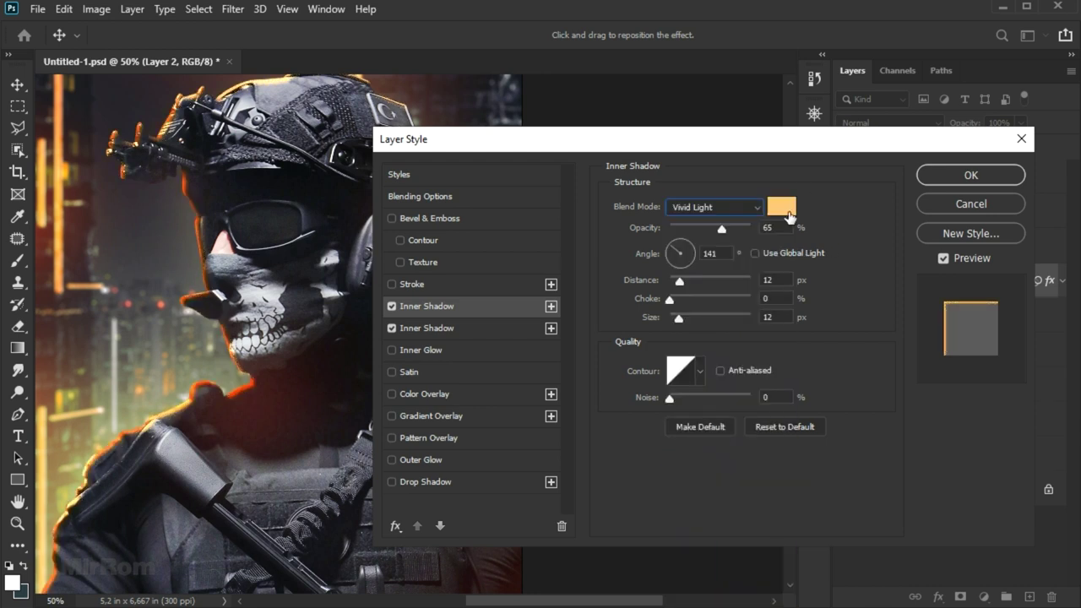
click(751, 210)
click(729, 343)
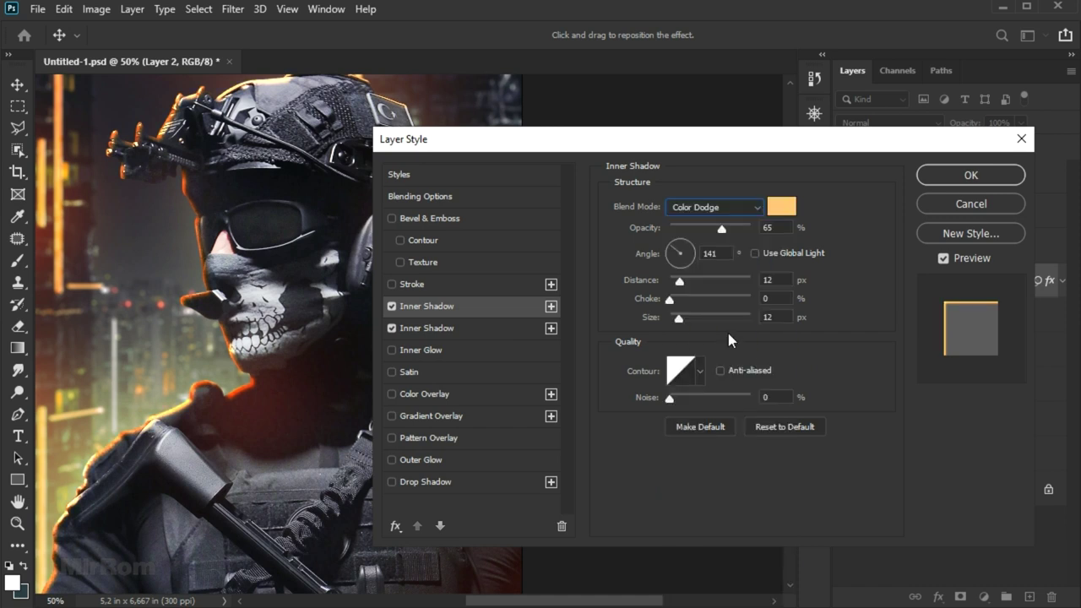
click(781, 207)
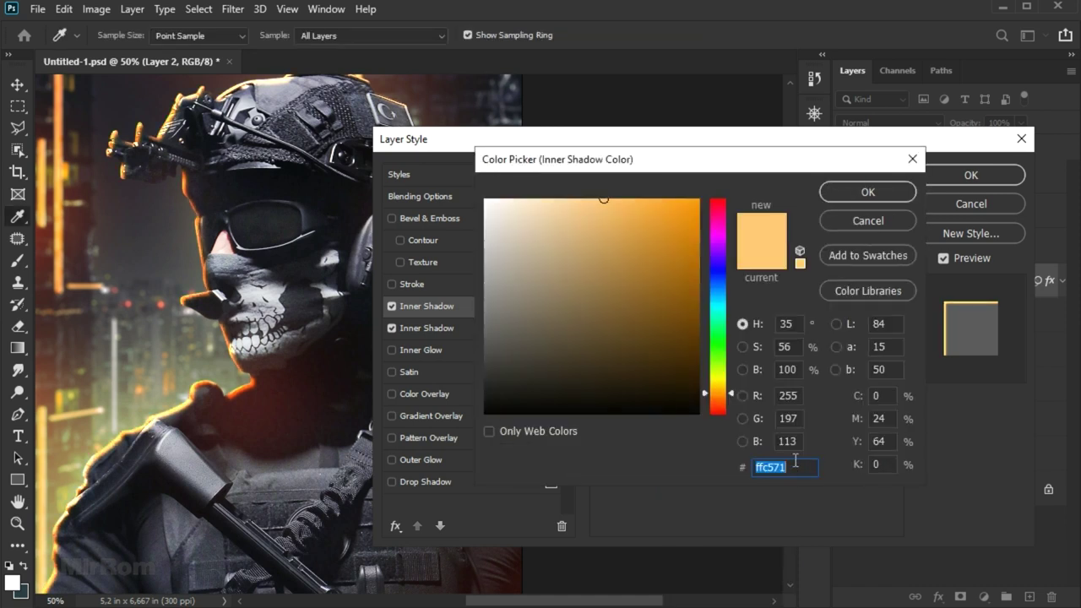
- Give the Color Dodge shadow colour fdb64f, distance 51, size 106, opacity 85%, and apply it
text(fdb64f)
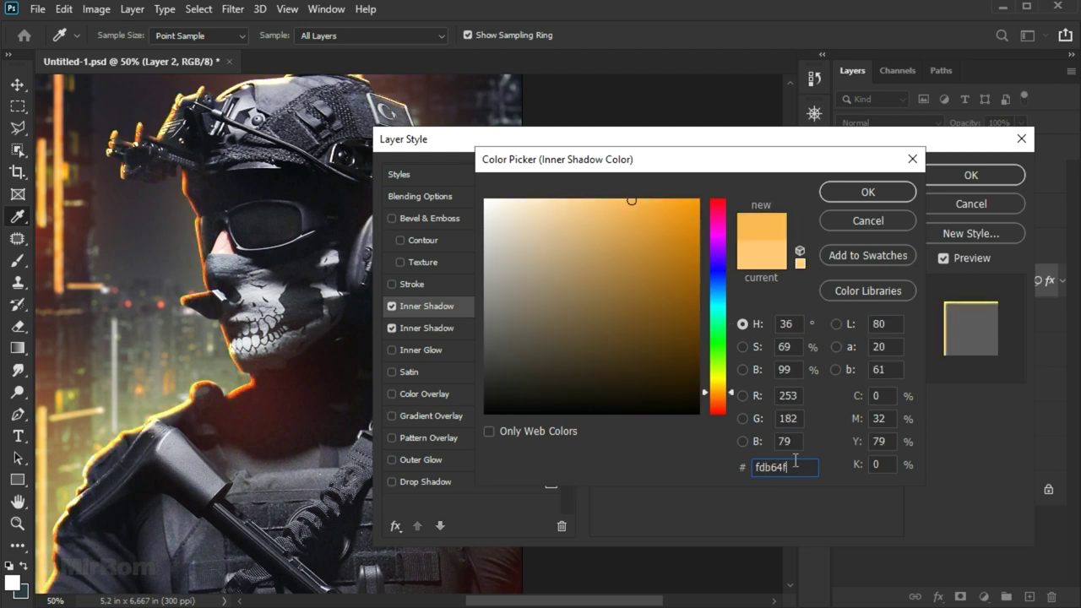
click(852, 195)
drag(681, 281, 713, 282)
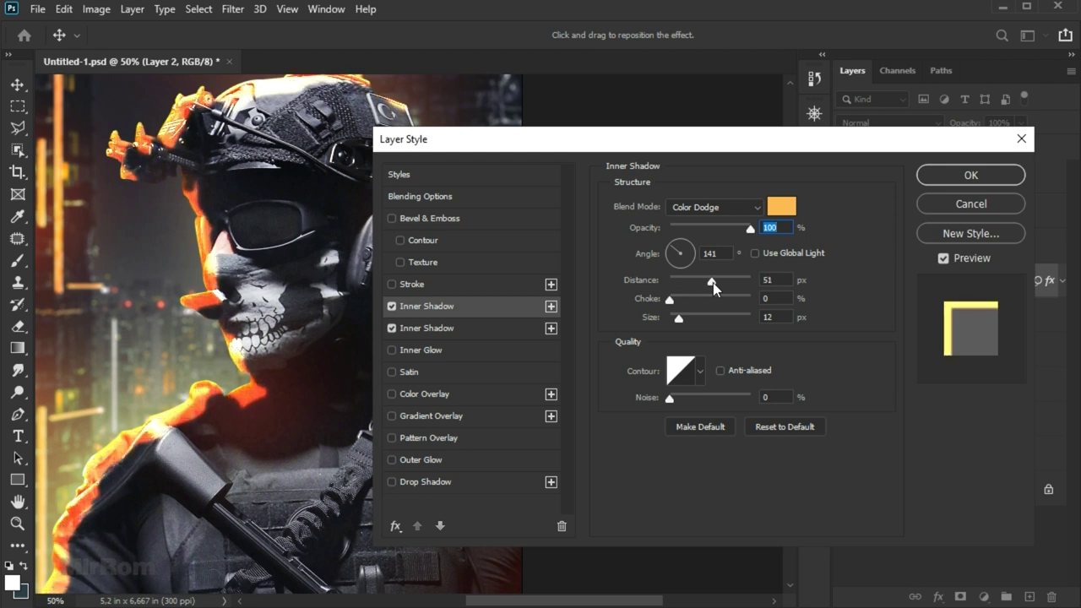
drag(679, 318, 706, 319)
click(717, 319)
drag(715, 321, 708, 324)
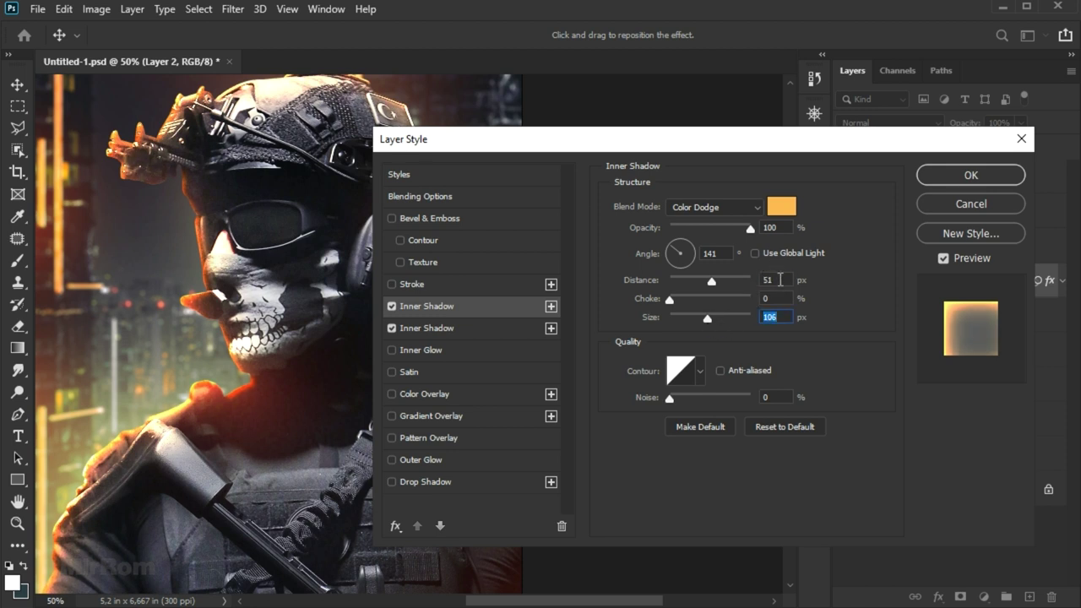
drag(752, 234, 735, 234)
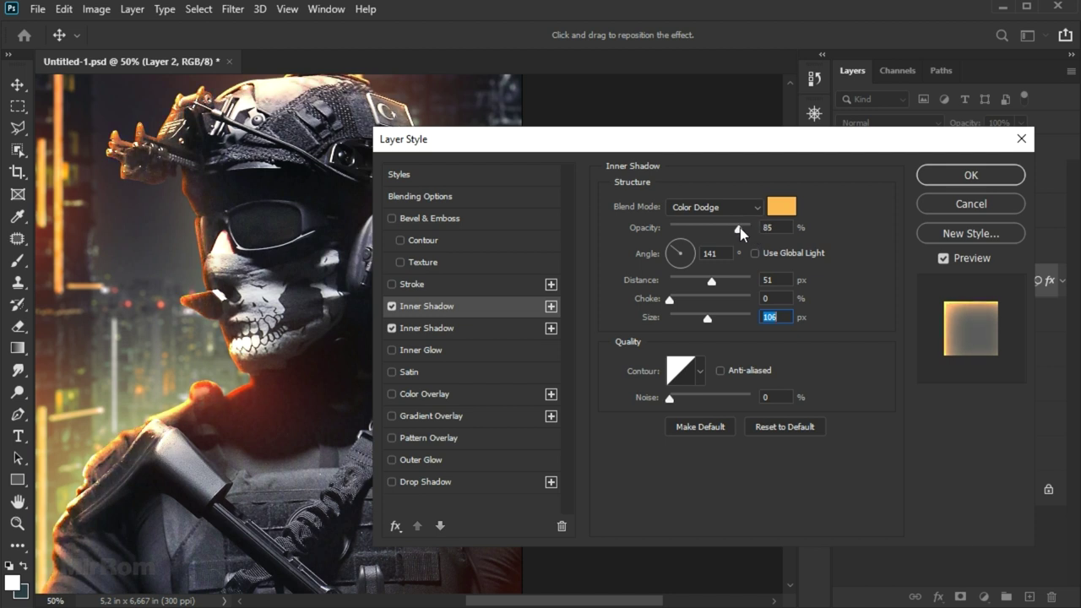
click(740, 232)
click(944, 177)
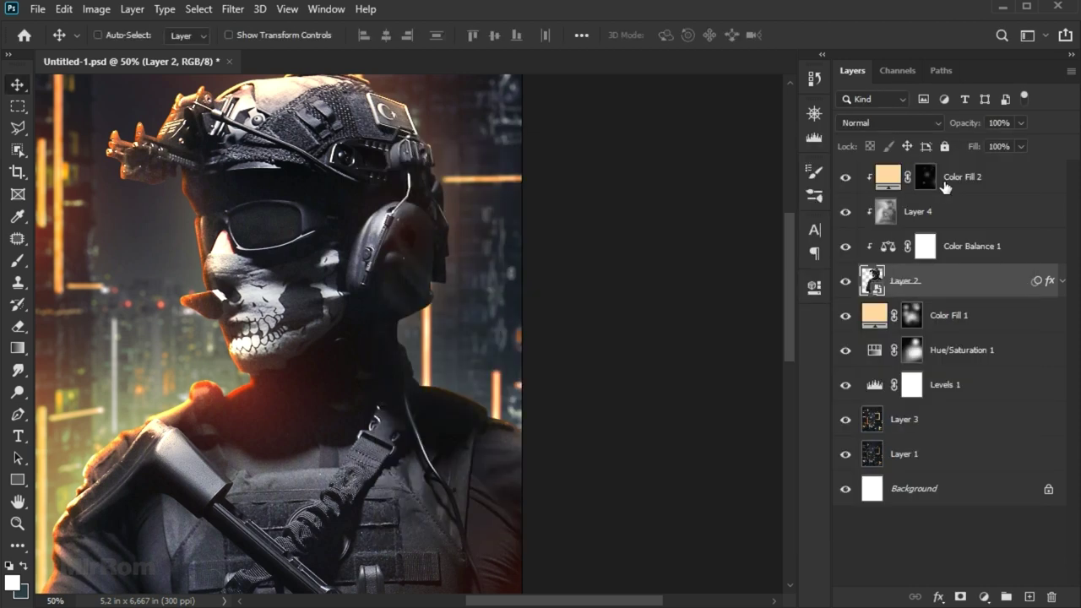
- Open the grey smoke texture and drag it into the poster above Color Fill 2
key(ctrl+minus)
key(ctrl+minus)
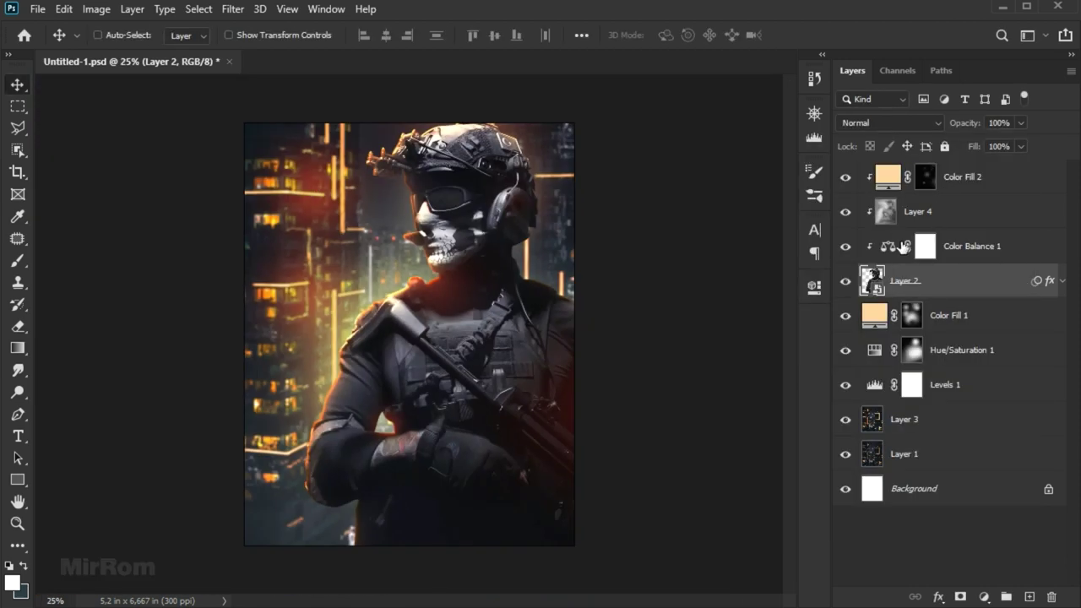
click(970, 185)
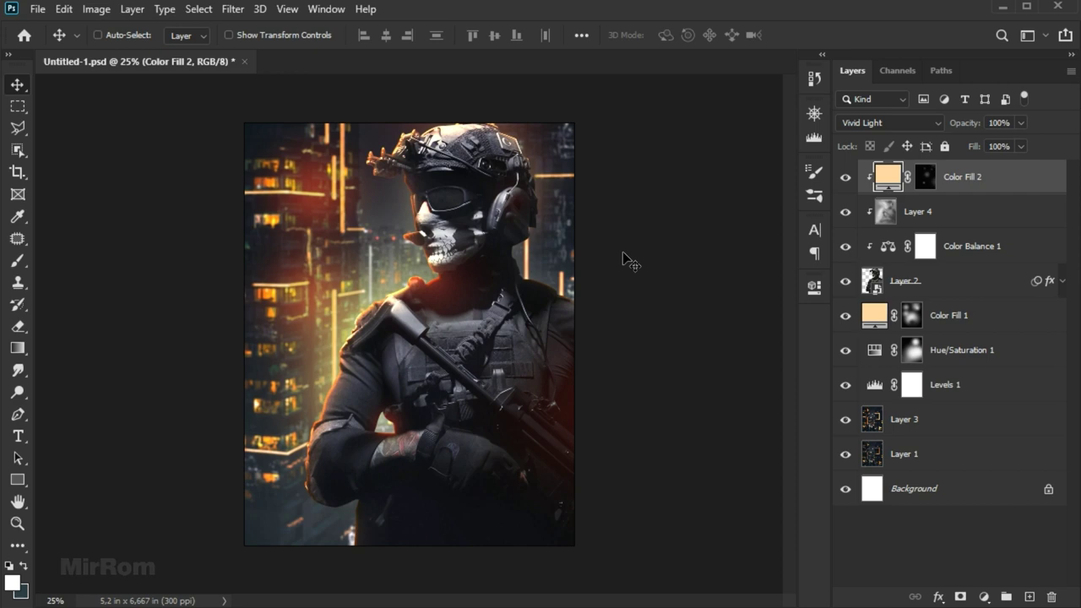
click(38, 9)
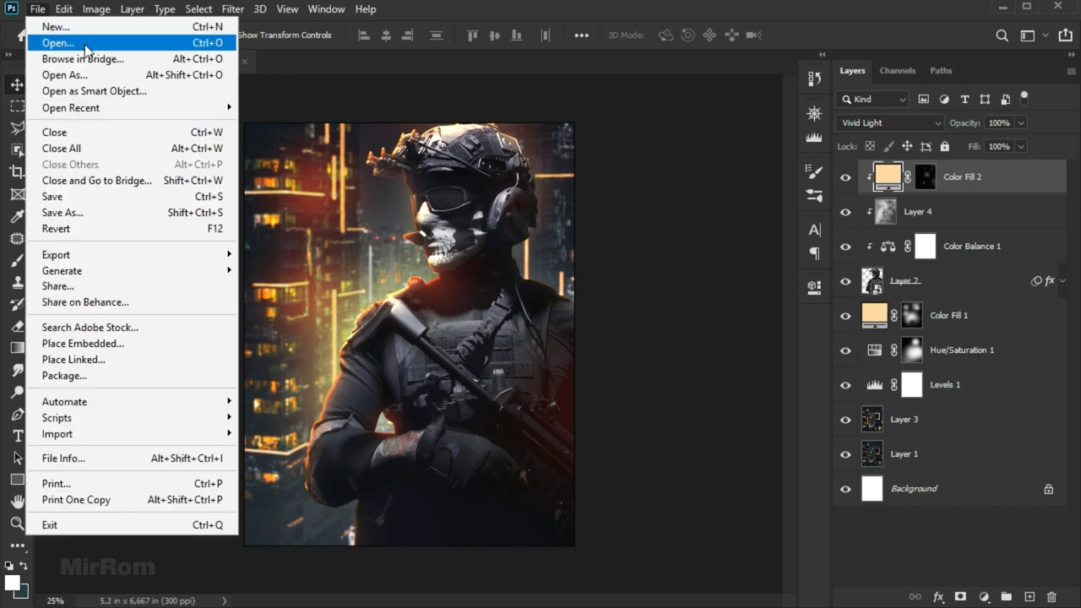
click(84, 45)
key(Escape)
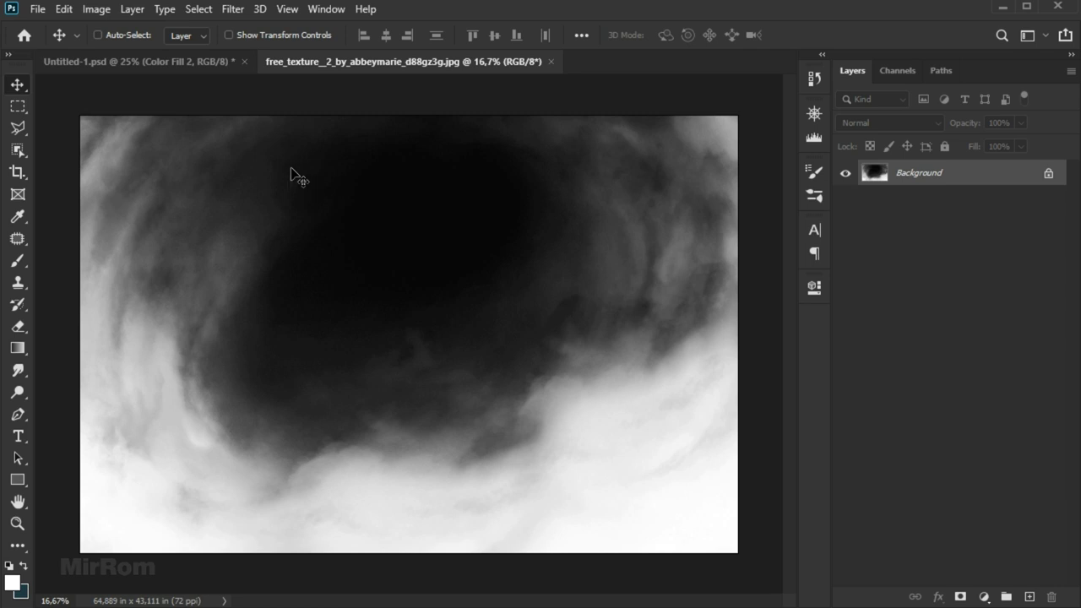
drag(289, 174, 203, 71)
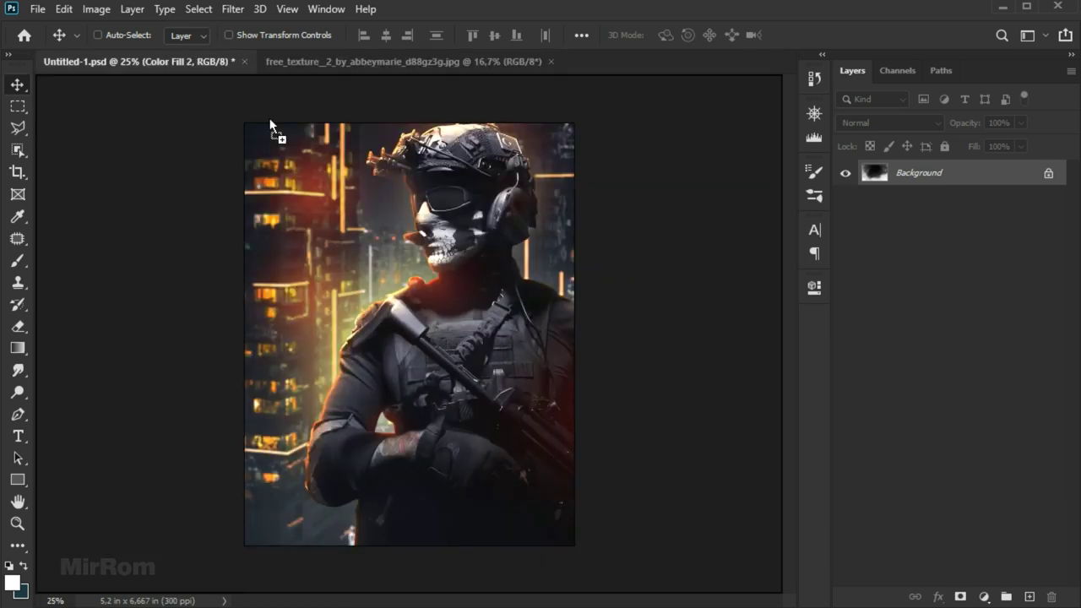
drag(202, 67, 513, 316)
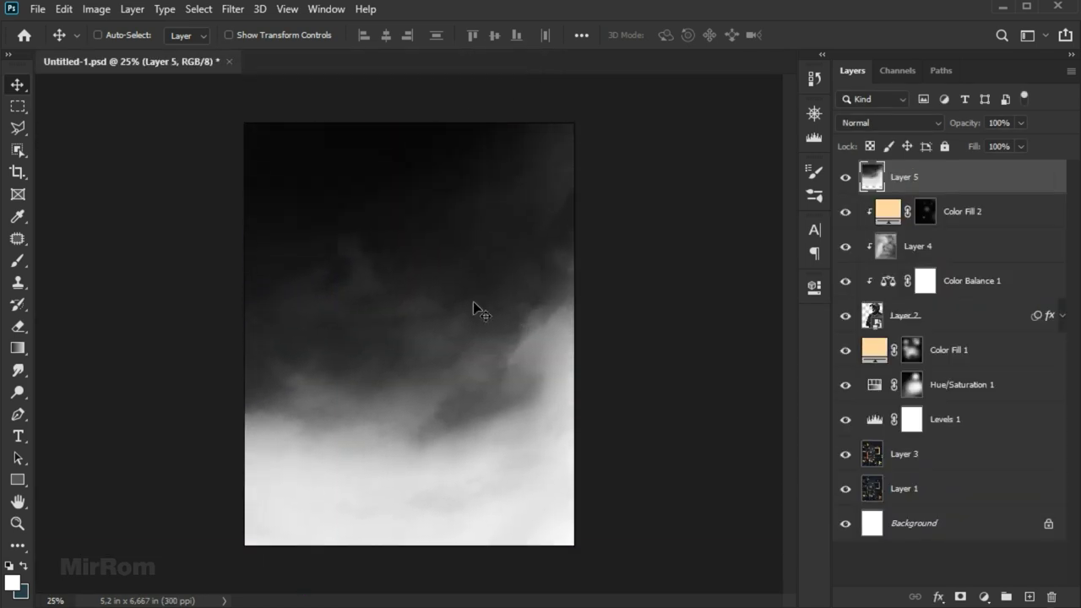
- Blend the smoke layer in Screen mode and scale it to about 42% over the poster's bottom
click(863, 123)
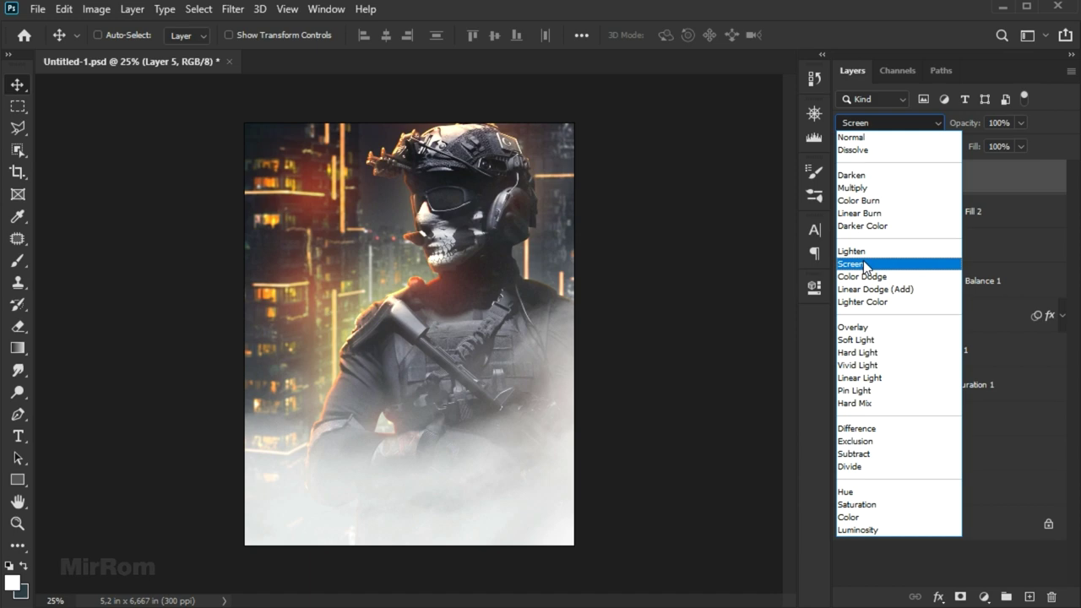
click(865, 265)
key(ctrl+t)
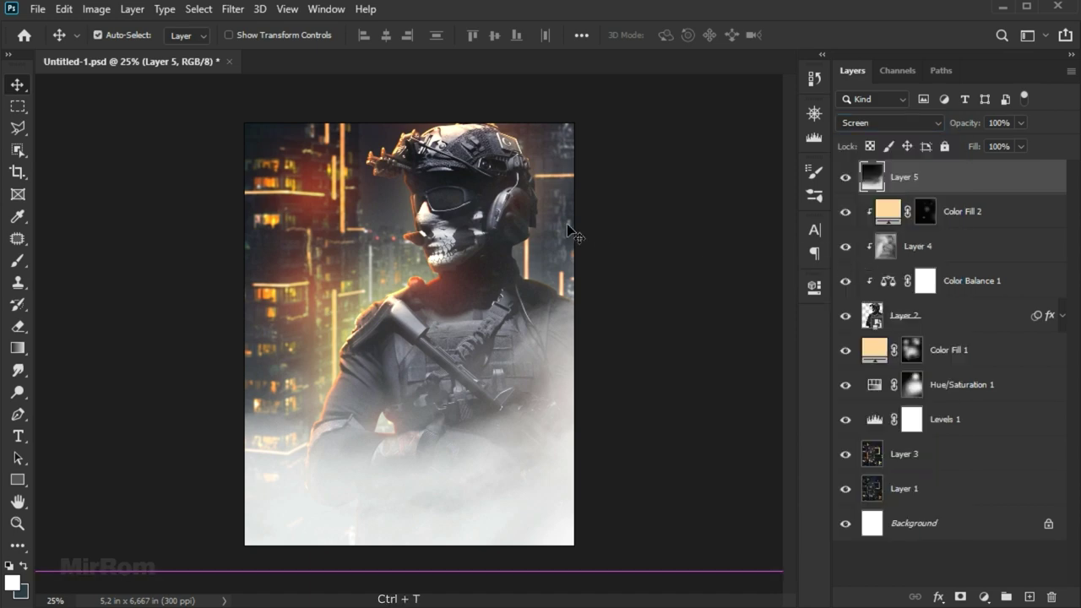
drag(287, 32, 258, 32)
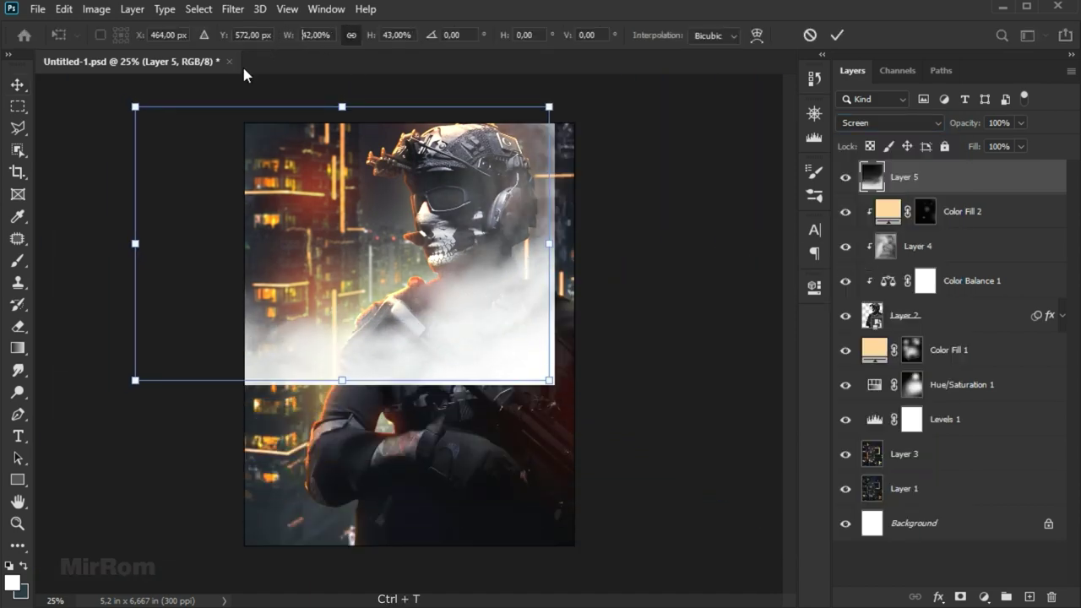
drag(397, 236, 484, 375)
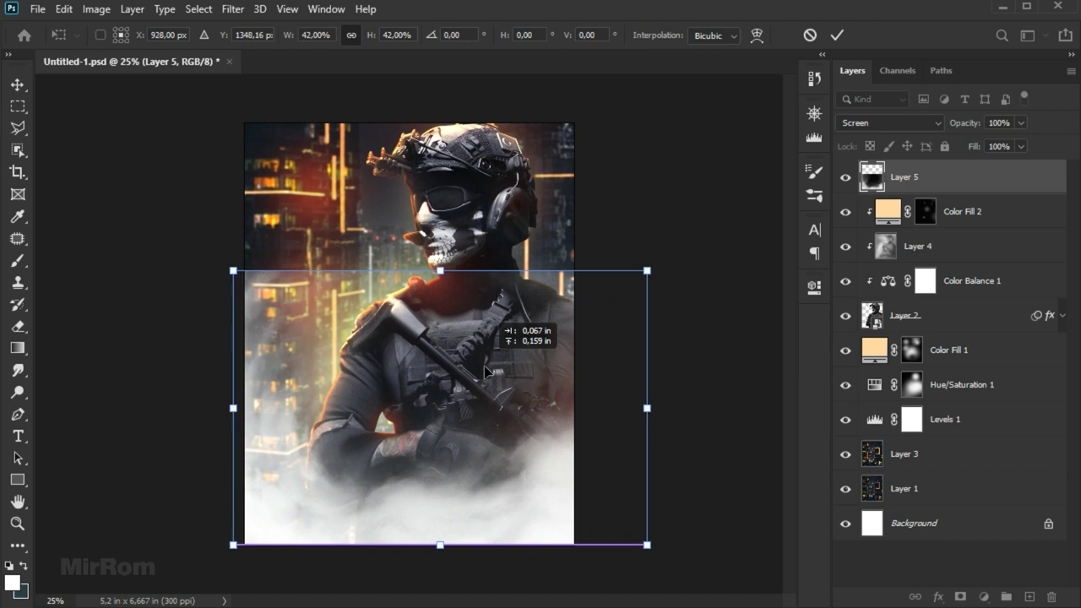
mouse_move(646, 278)
mouse_down()
mouse_move(661, 264)
mouse_move(652, 275)
mouse_up()
drag(615, 338, 614, 343)
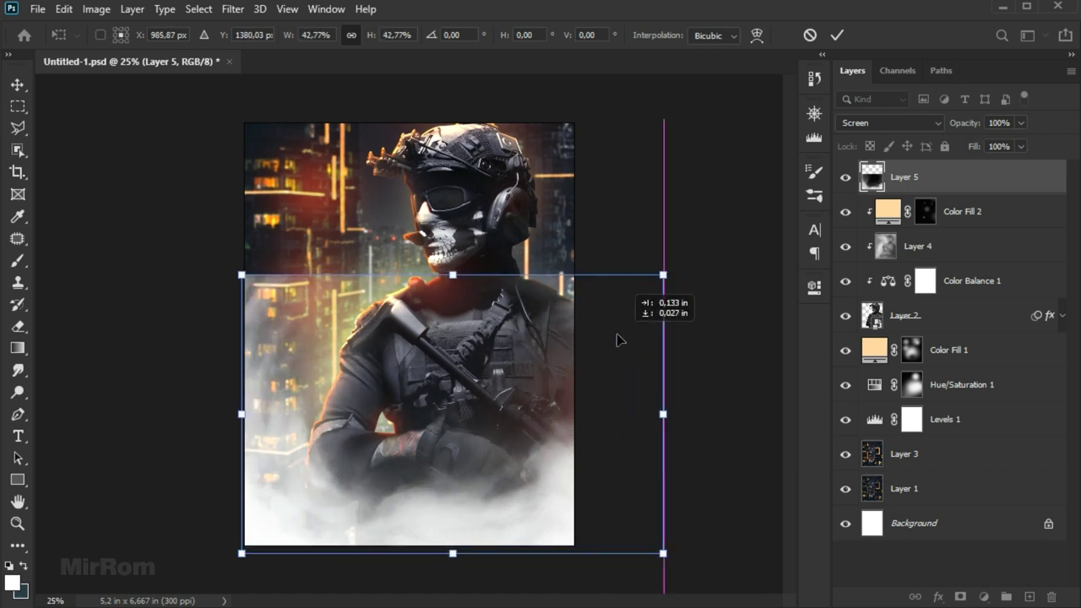
key(Return)
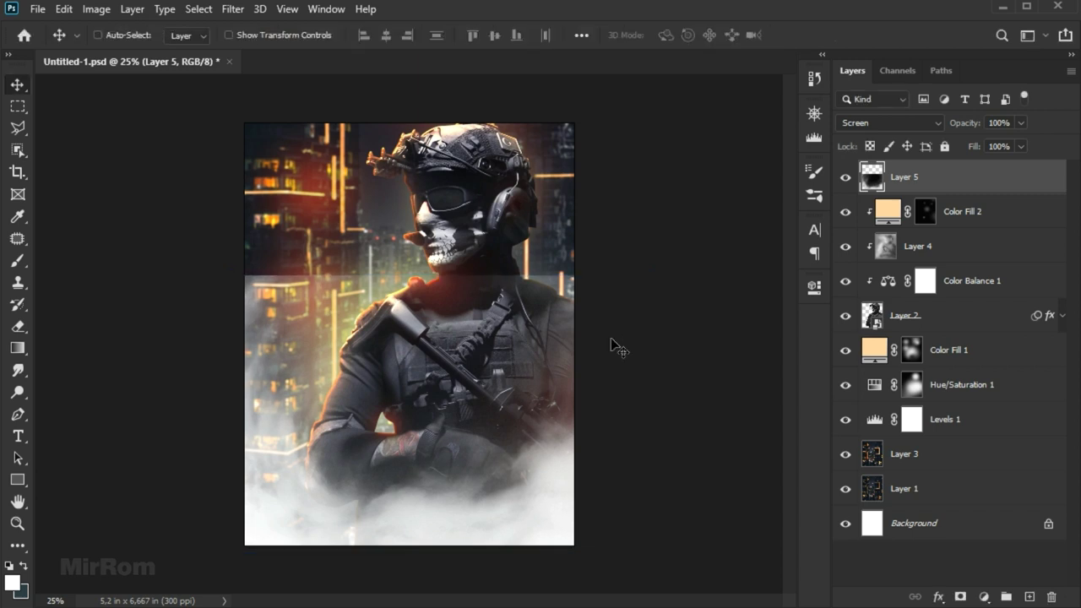
click(1020, 122)
- Set Layer 5 to 58% opacity and add a clipped Brightness/Contrast at brightness -24, contrast 30
drag(1006, 139, 990, 145)
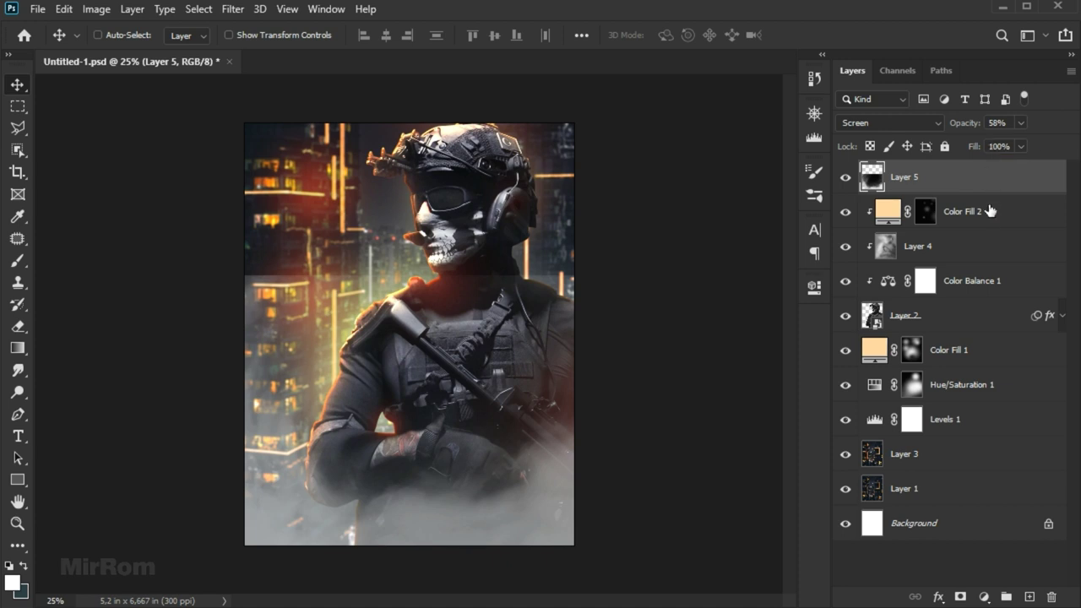
click(984, 597)
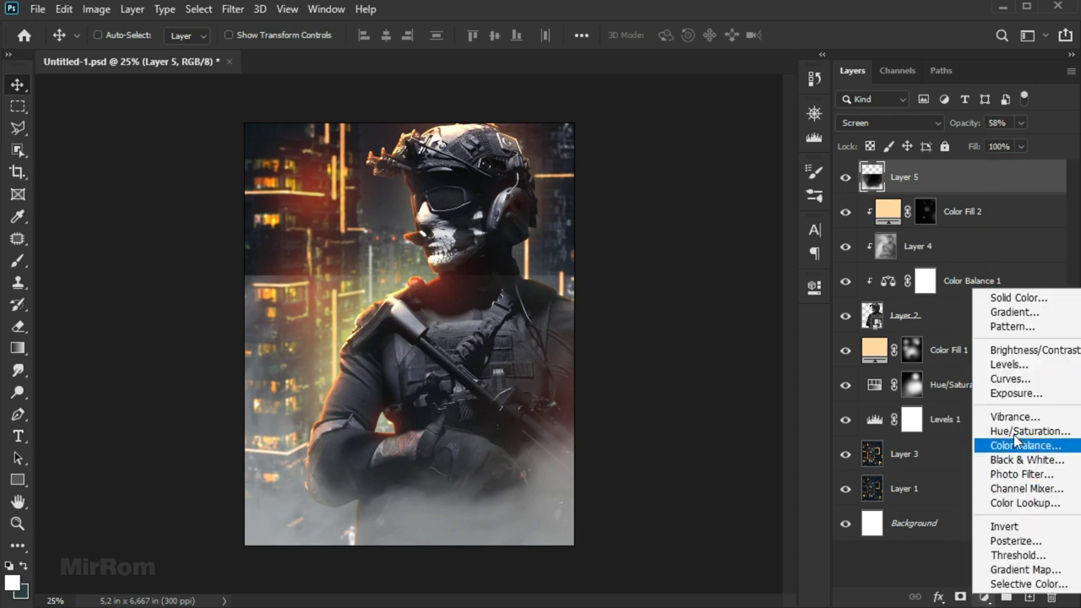
click(1034, 353)
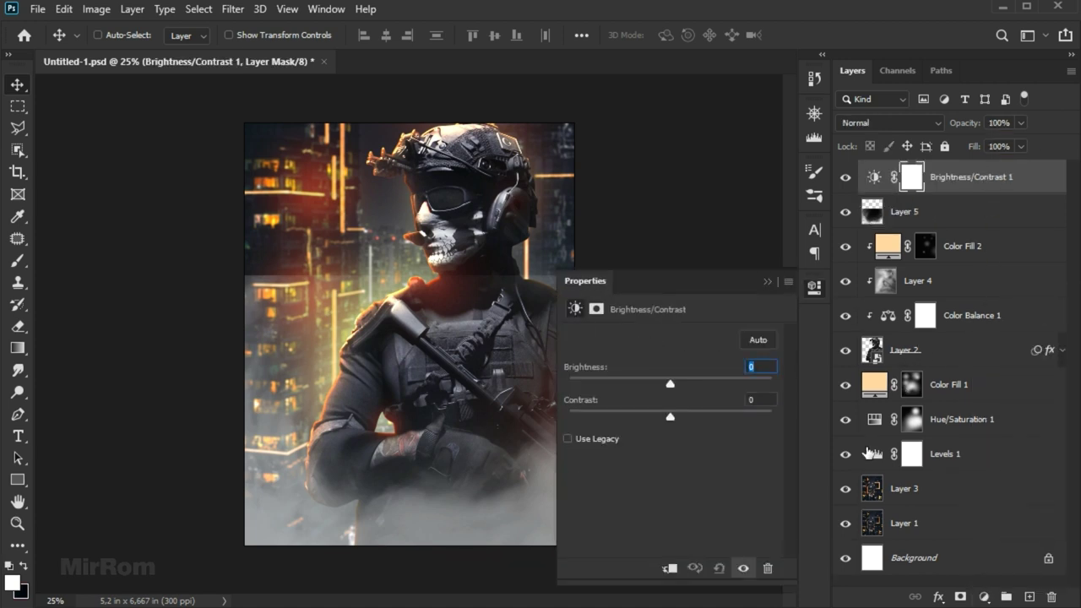
drag(670, 388, 657, 394)
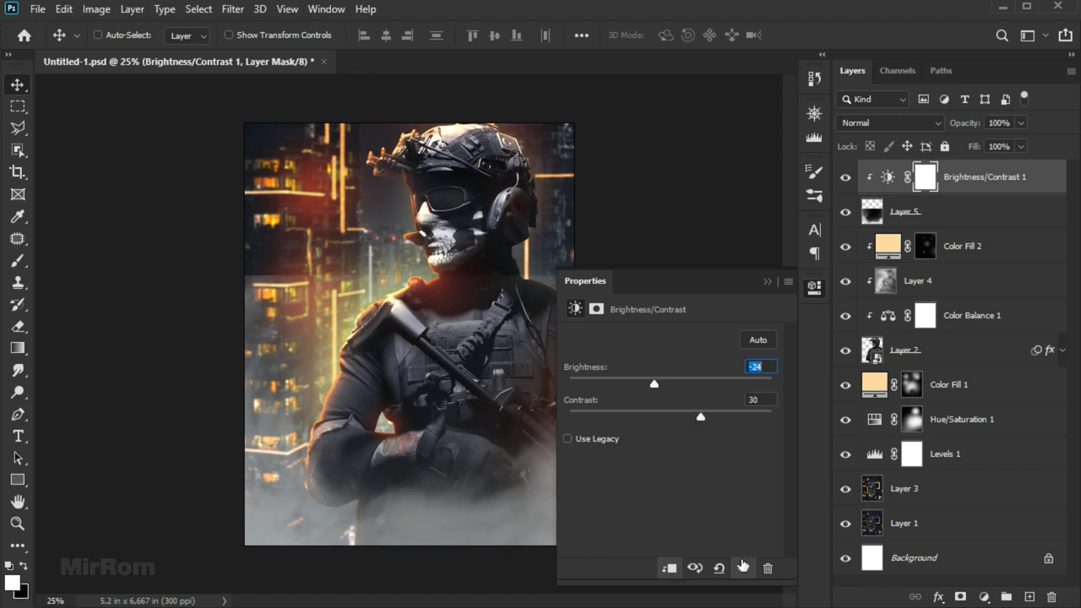
click(766, 282)
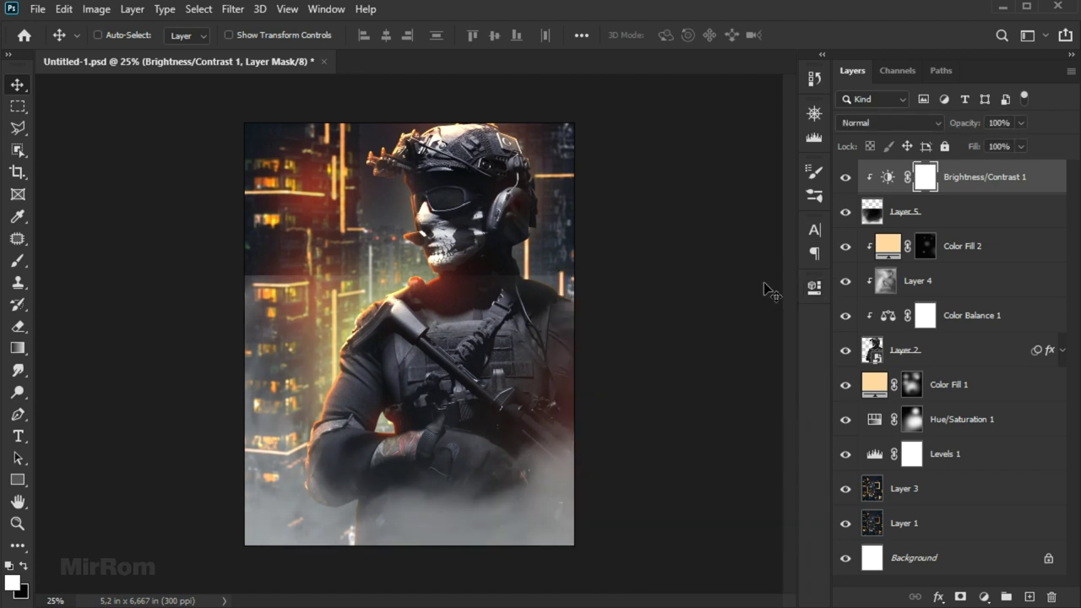
click(984, 596)
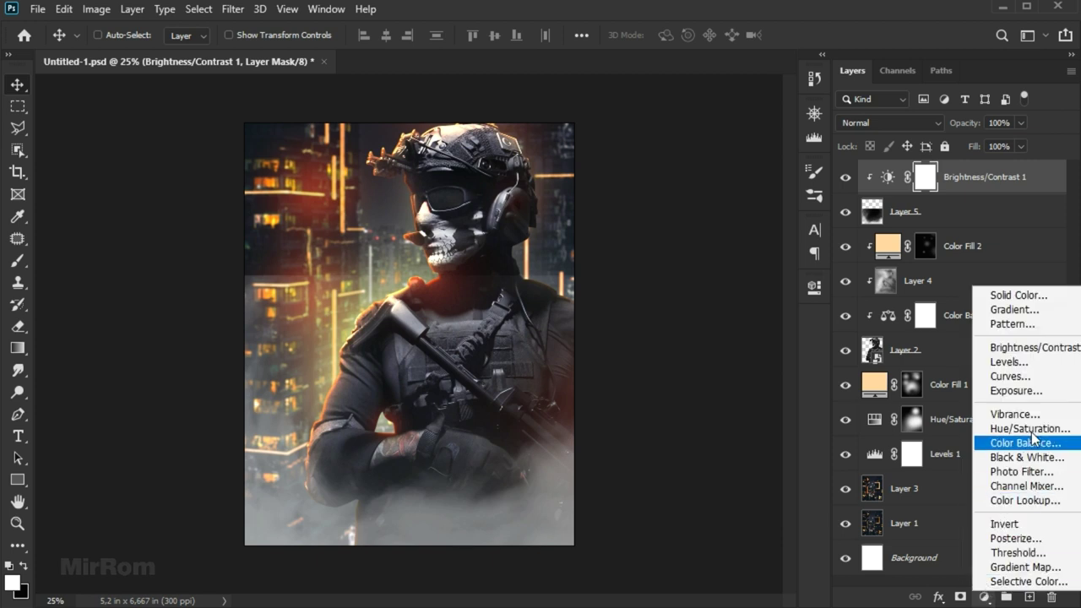
- Add a clipped Hue/Saturation 2 layer colorized at hue +20, saturation 29, lightness -10
click(1049, 429)
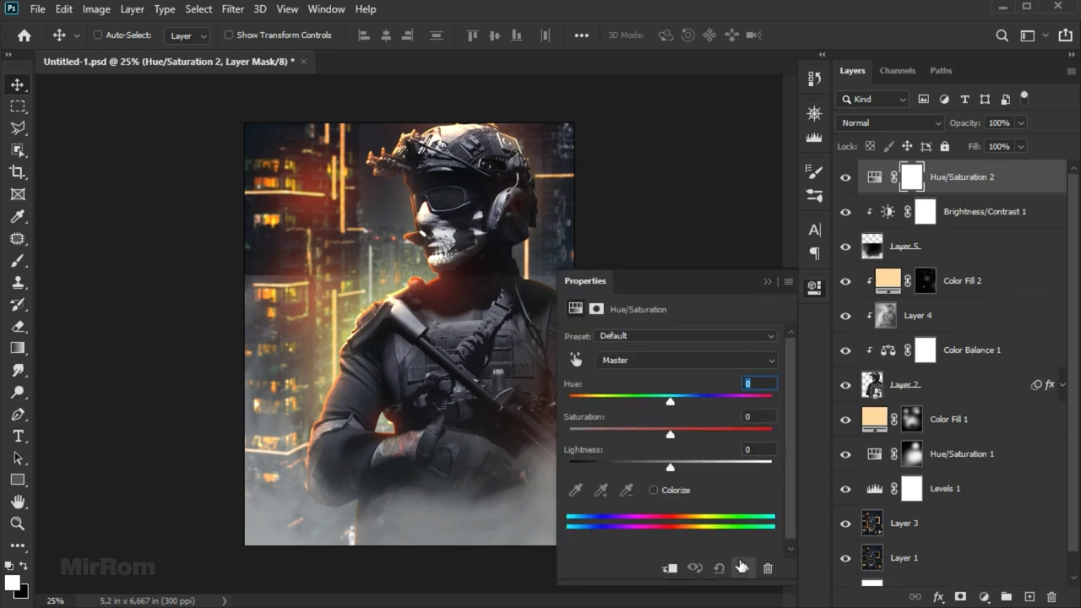
click(654, 491)
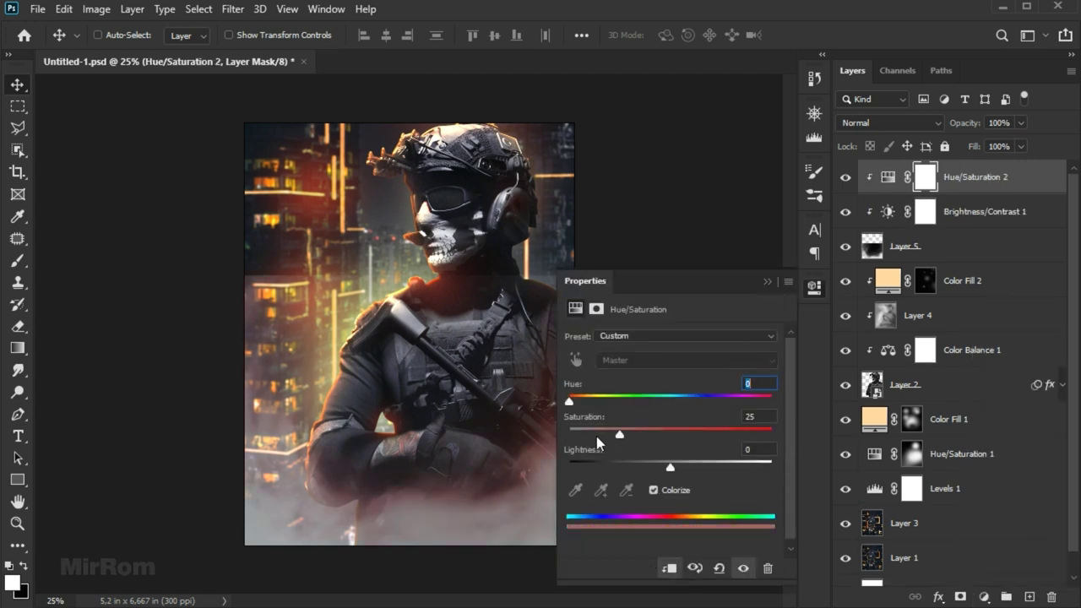
drag(571, 401, 582, 403)
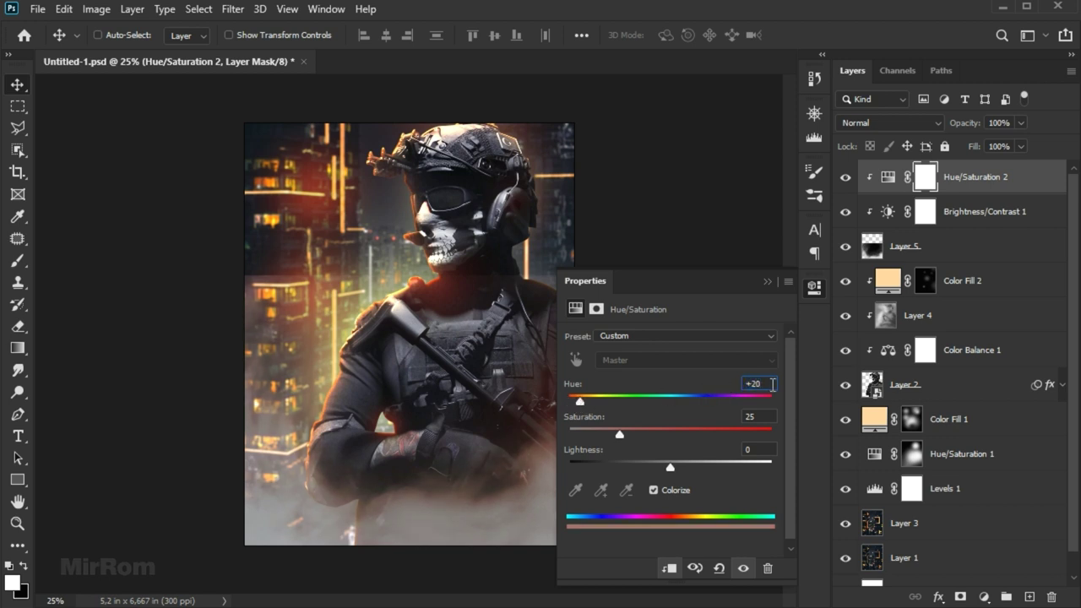
click(620, 436)
drag(670, 467, 661, 467)
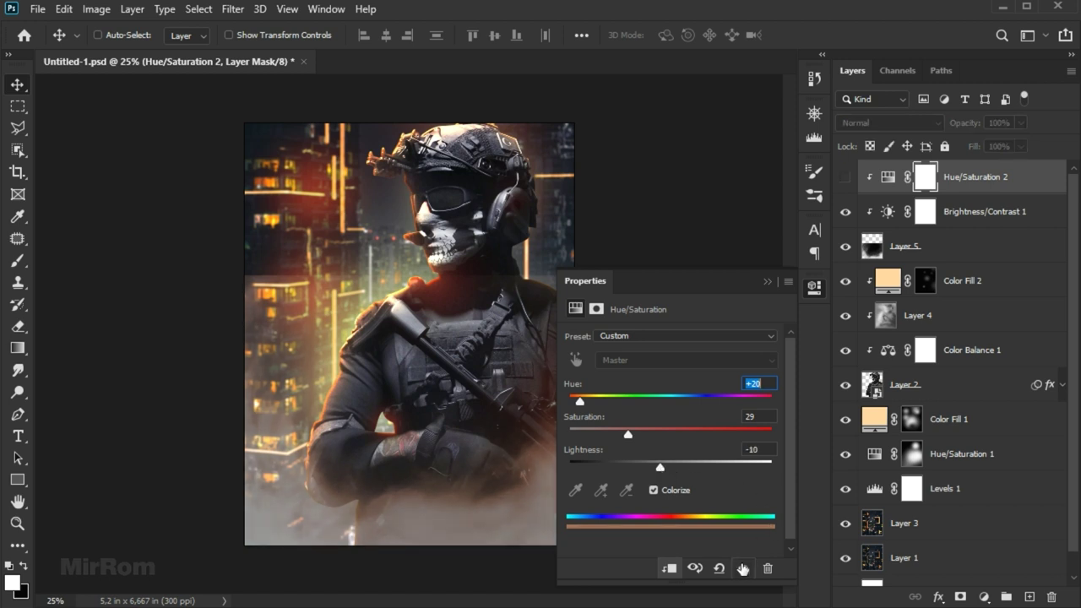
click(767, 283)
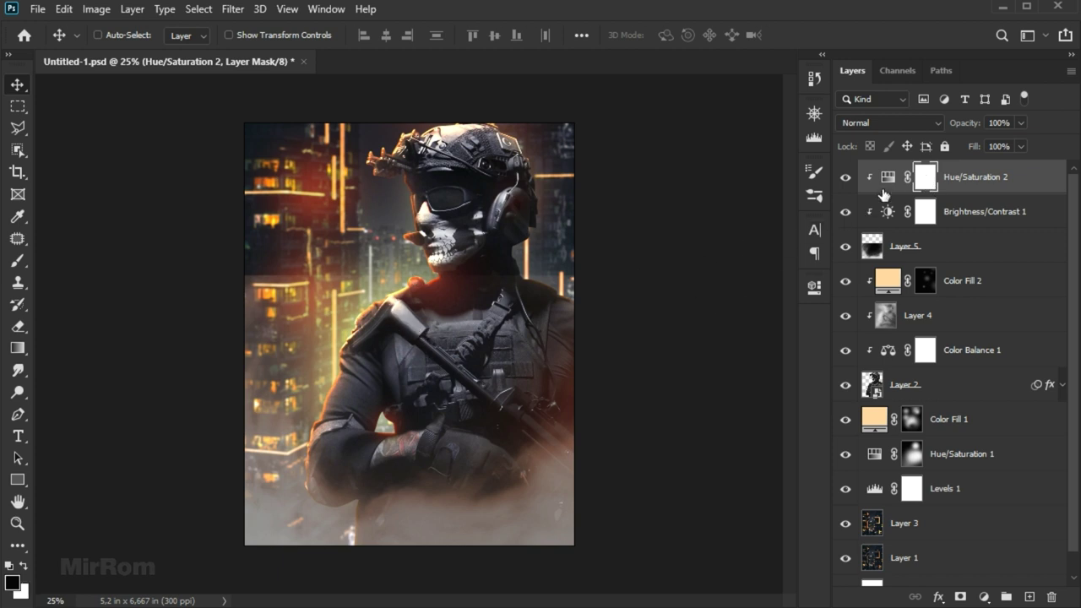
click(884, 181)
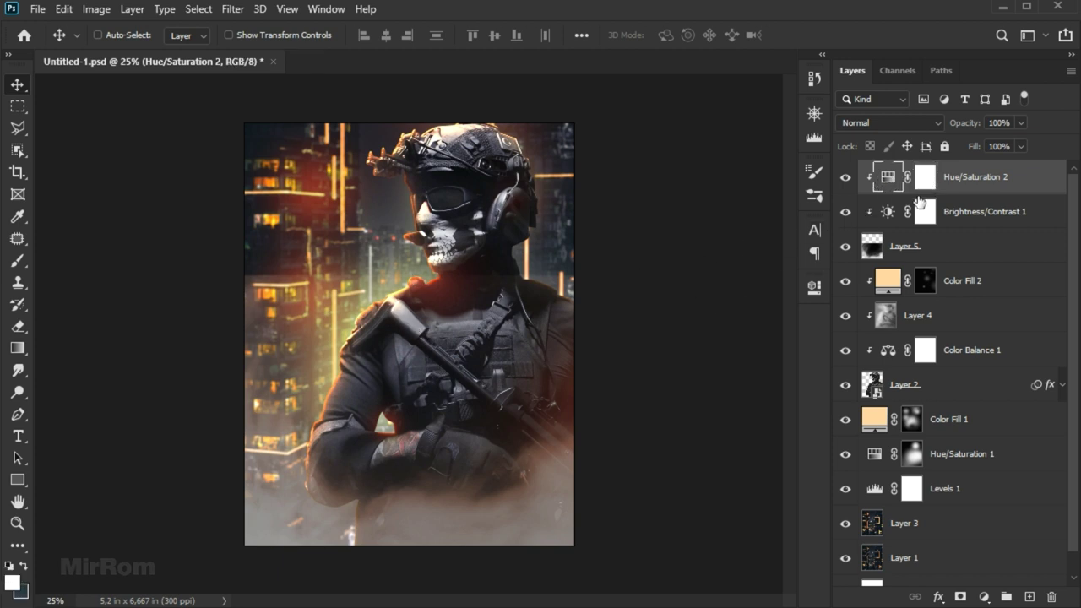
- Add a mask to Layer 5 and paint out the smoke over the face, chest and upper-left buildings
click(891, 244)
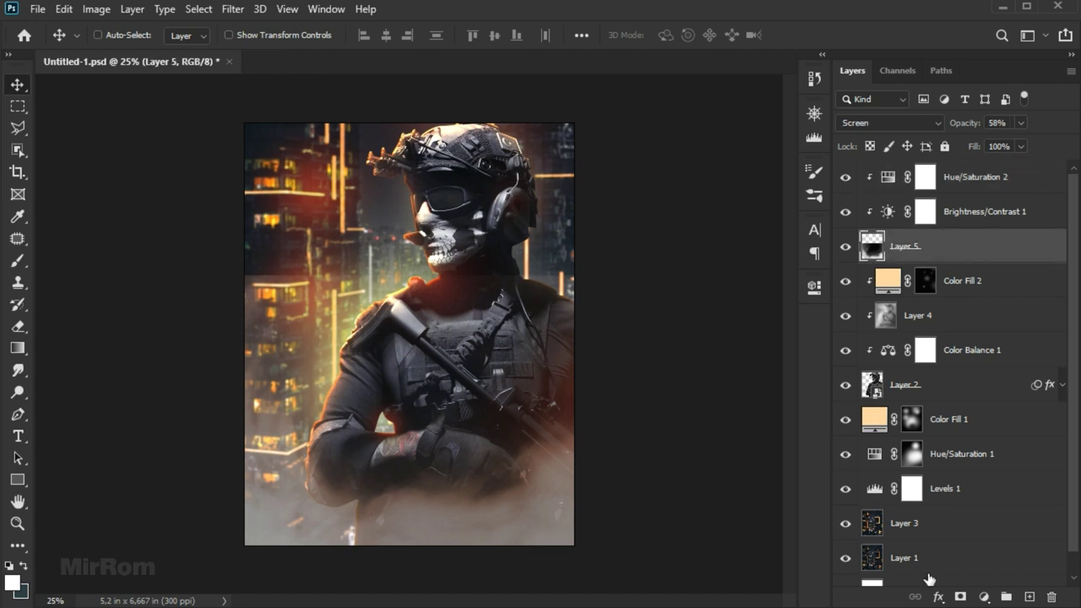
click(962, 598)
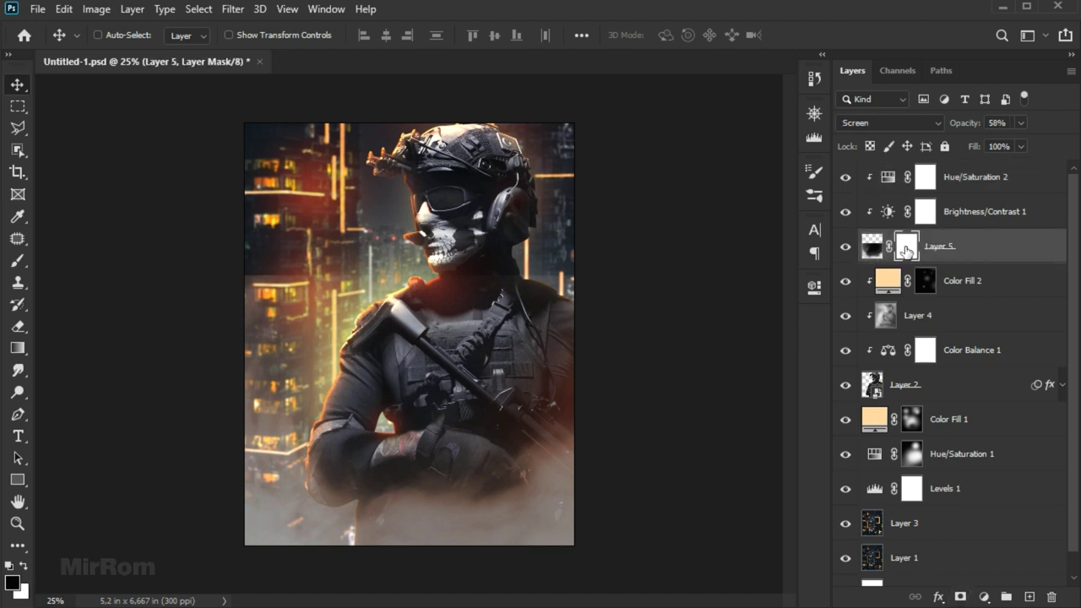
key(b)
key(bracketright)
drag(384, 254, 444, 274)
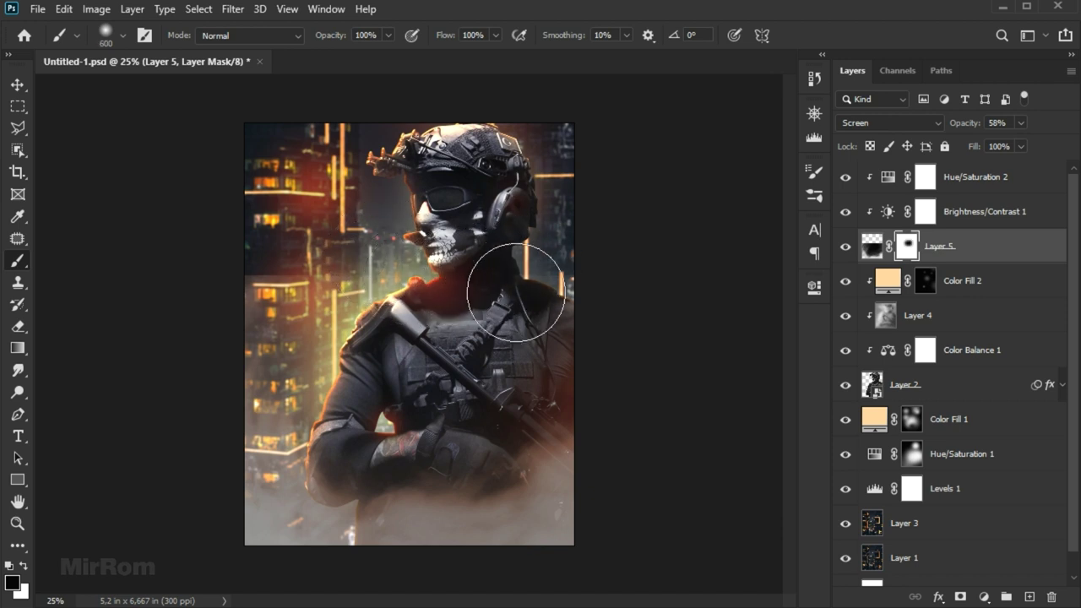
mouse_move(278, 243)
mouse_down()
mouse_move(267, 227)
mouse_move(388, 279)
mouse_up()
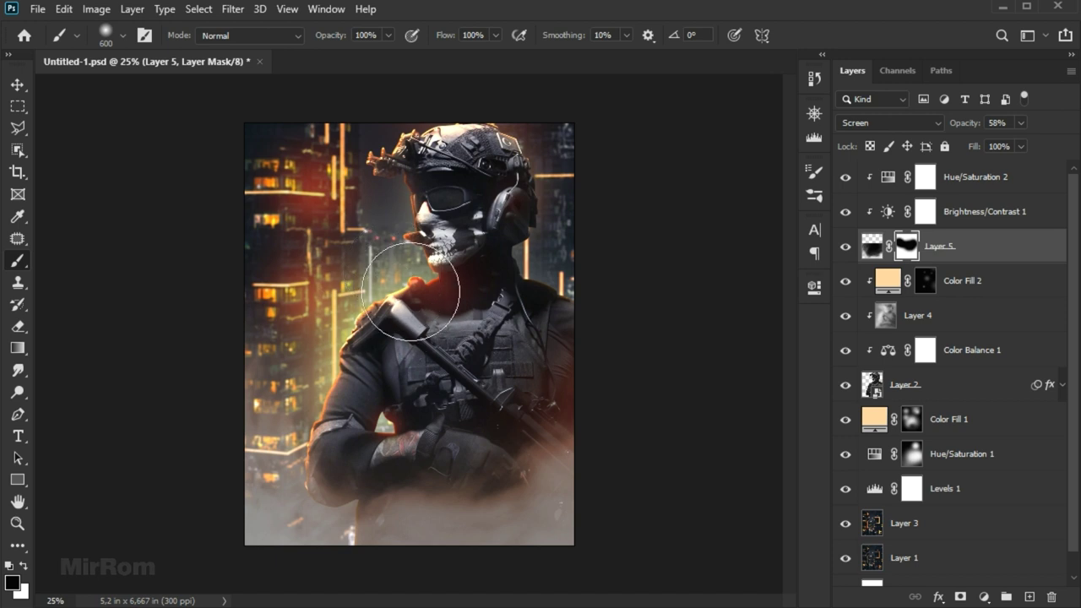
key(bracketright)
key(bracketright)
drag(434, 361, 485, 323)
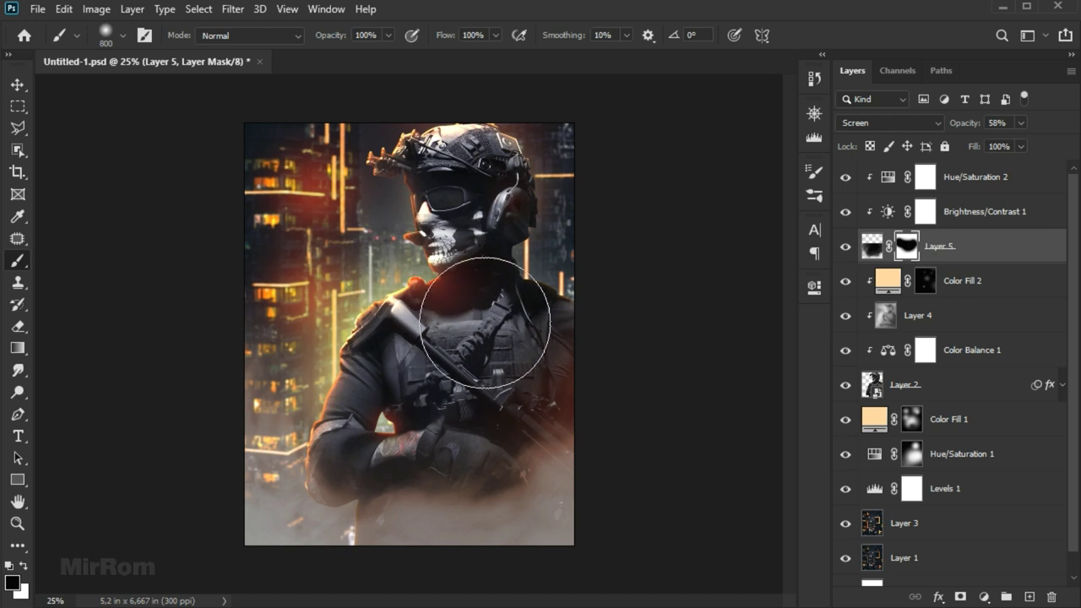
click(843, 249)
click(843, 247)
- Select the Hue/Saturation 2 layer and save the poster document
key(v)
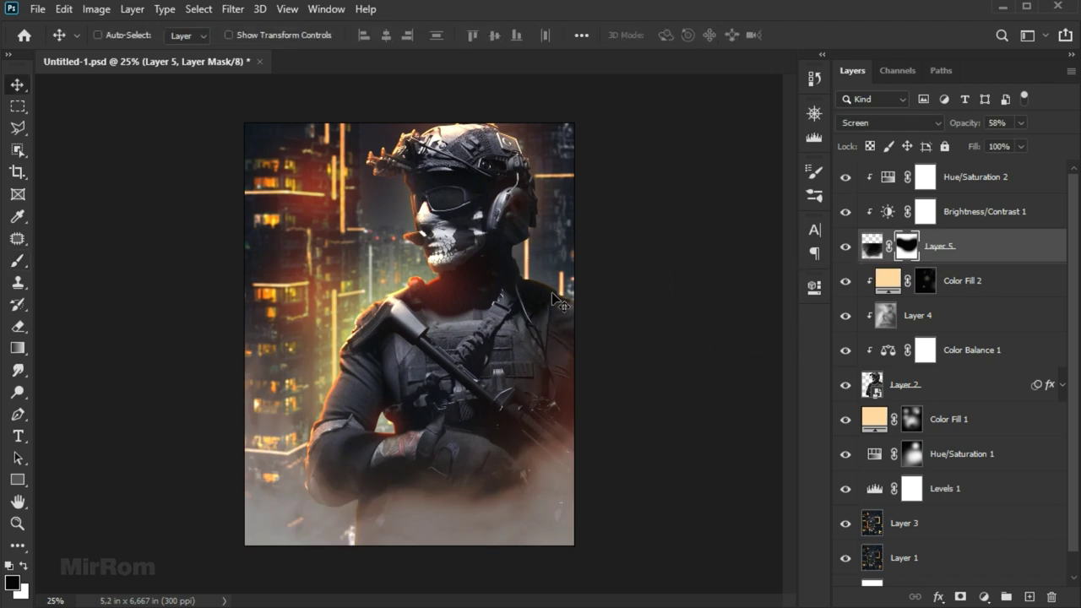
click(969, 186)
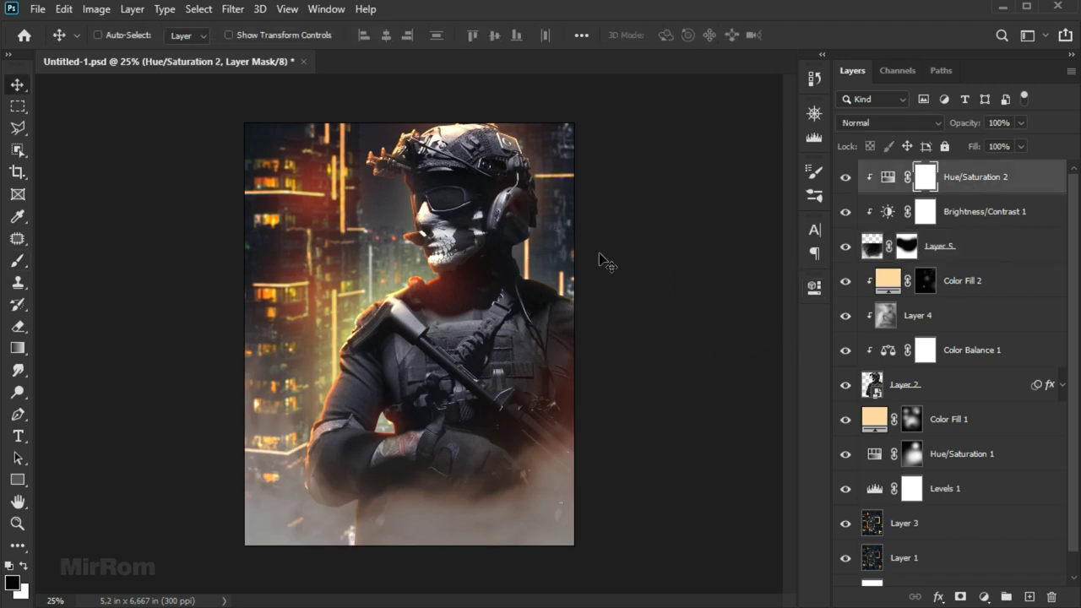
key(ctrl+s)
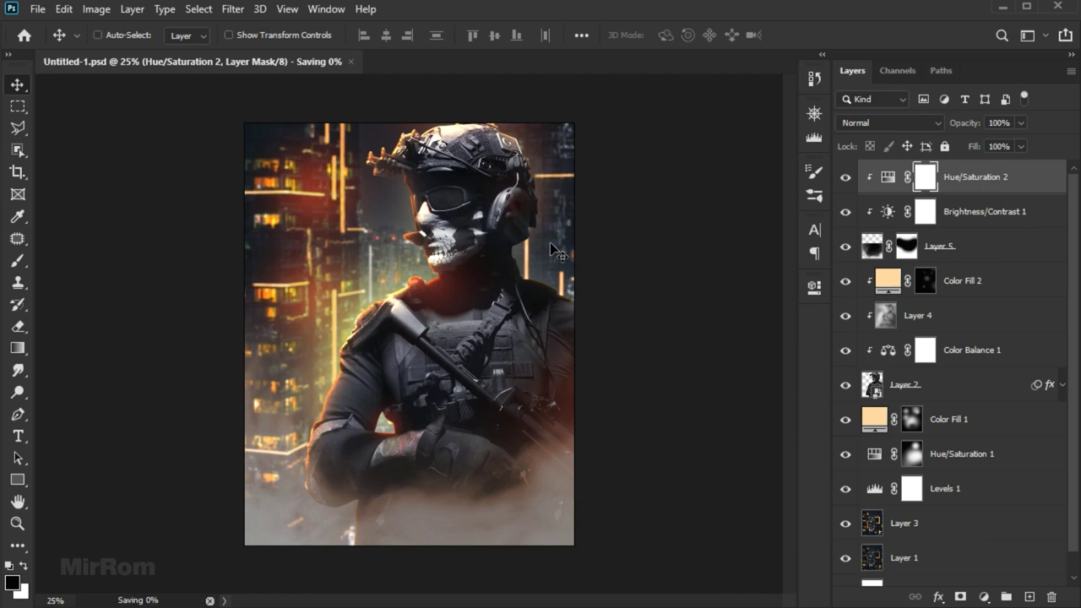
- Open the blue virus PNG and drag it into the poster as Layer 6
click(37, 8)
click(50, 48)
click(205, 168)
double_click(205, 168)
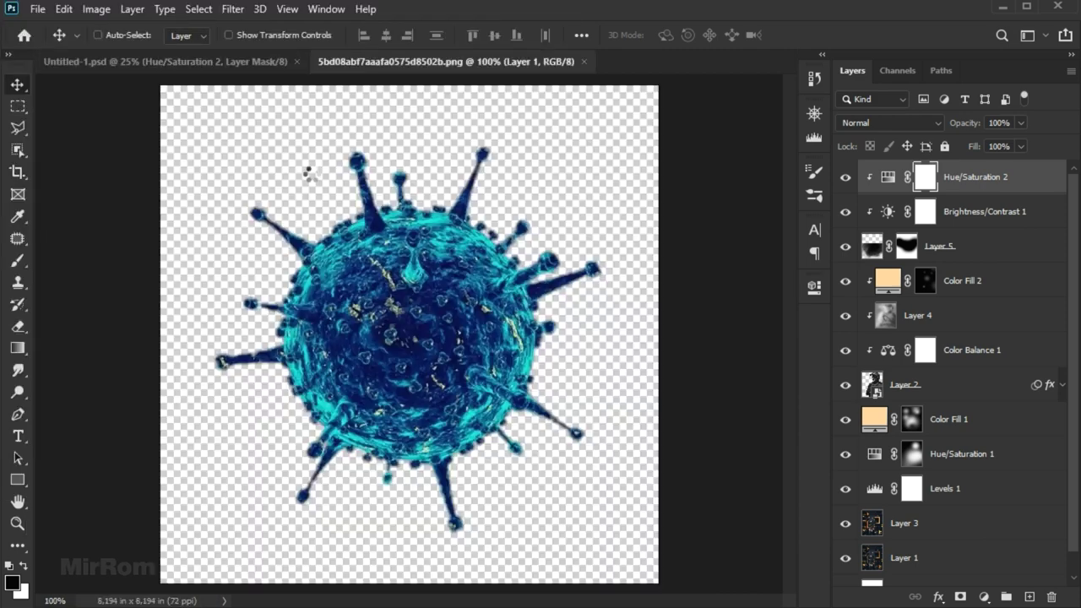
mouse_move(334, 187)
mouse_down()
mouse_move(397, 255)
mouse_move(359, 246)
mouse_move(325, 287)
mouse_up()
click(516, 62)
- Rotate the virus 24.88°, scale it to about 70% and place it left of the face
key(ctrl+t)
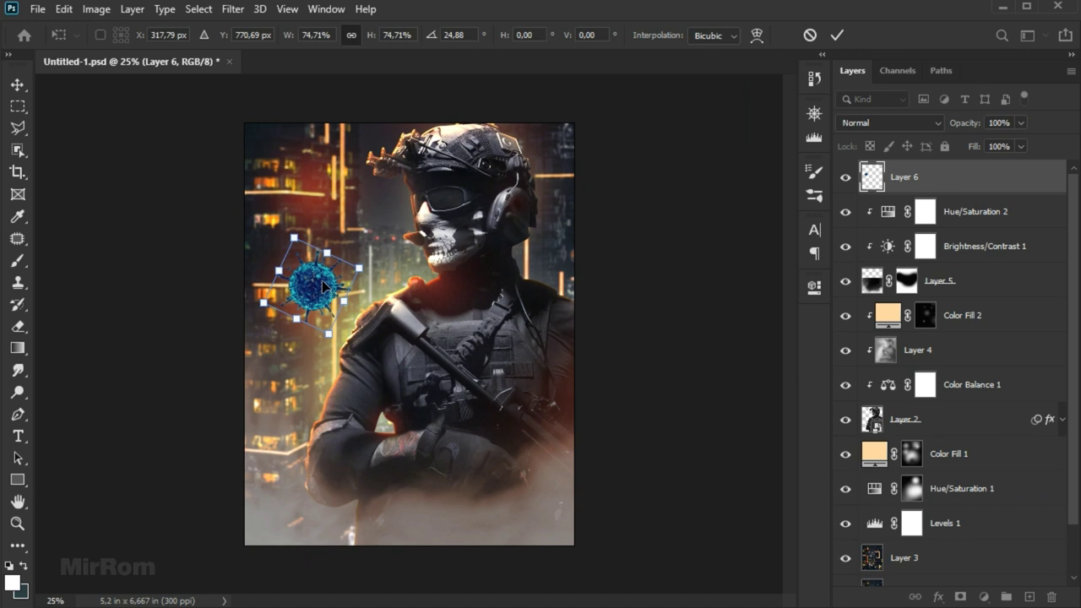
drag(295, 237, 296, 244)
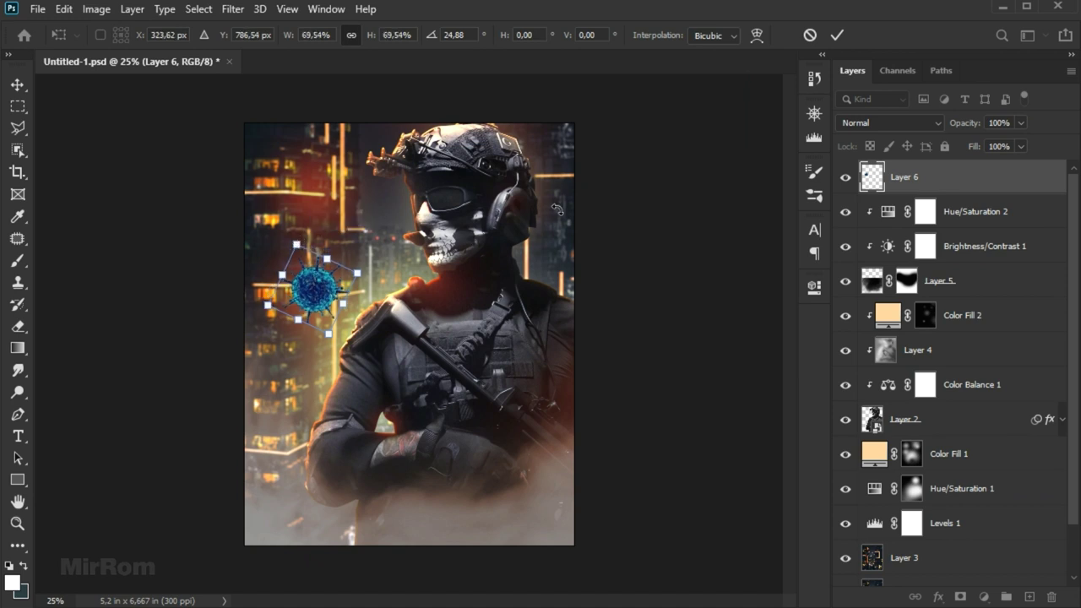
click(839, 37)
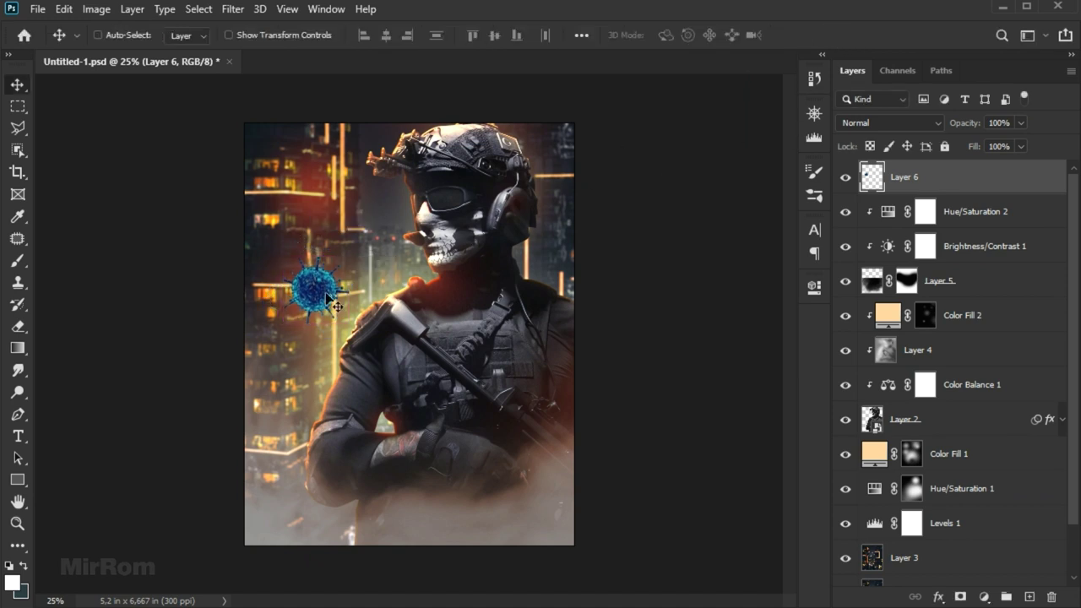
drag(324, 293, 326, 291)
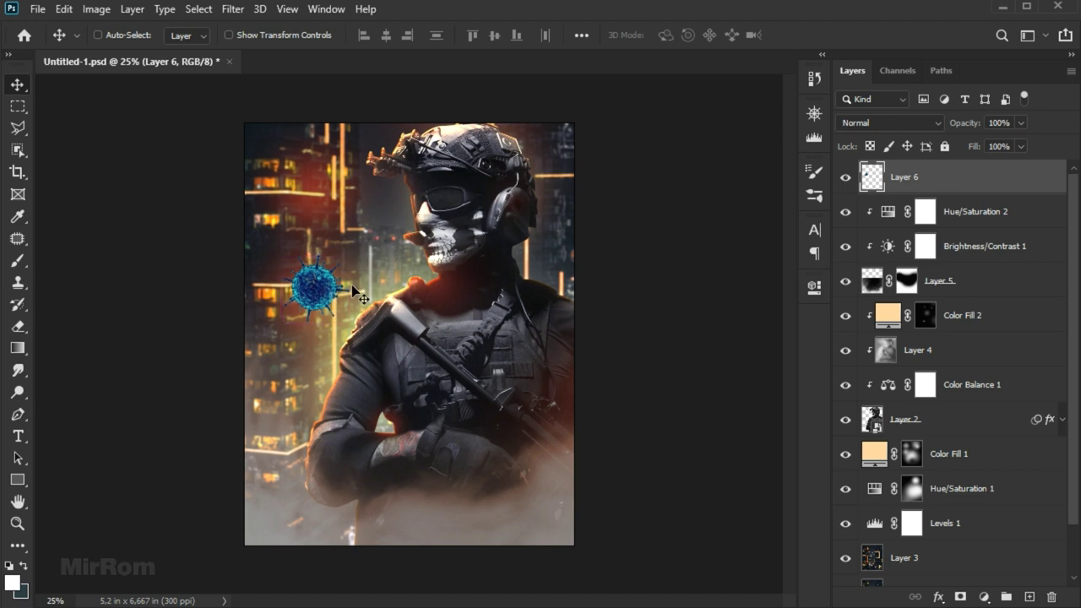
drag(353, 290, 350, 290)
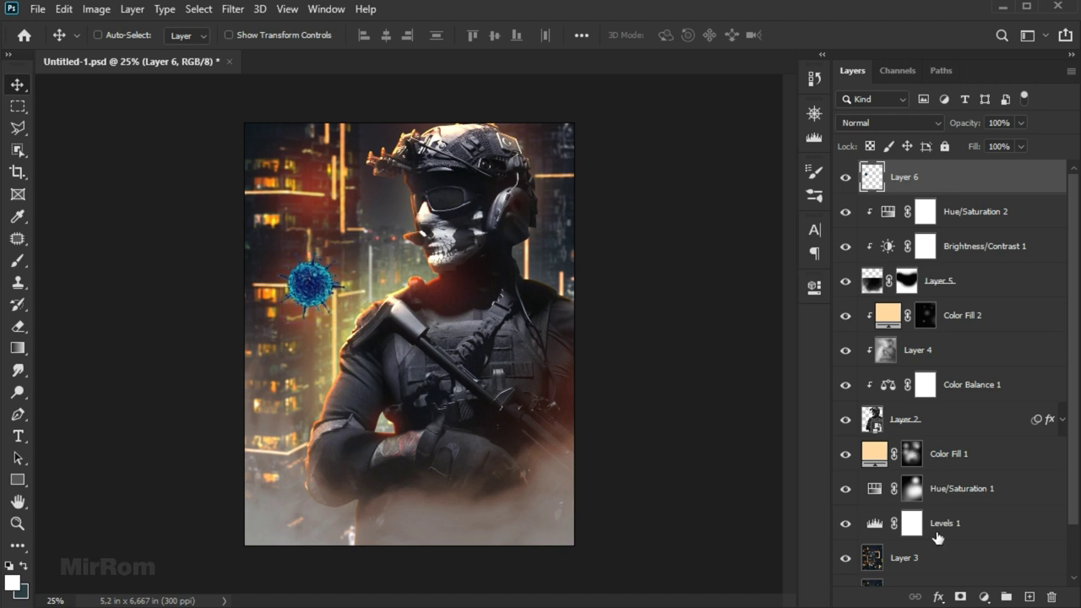
- Colorize the virus green with a clipped Hue/Saturation layer at hue 77, saturation 53
click(984, 597)
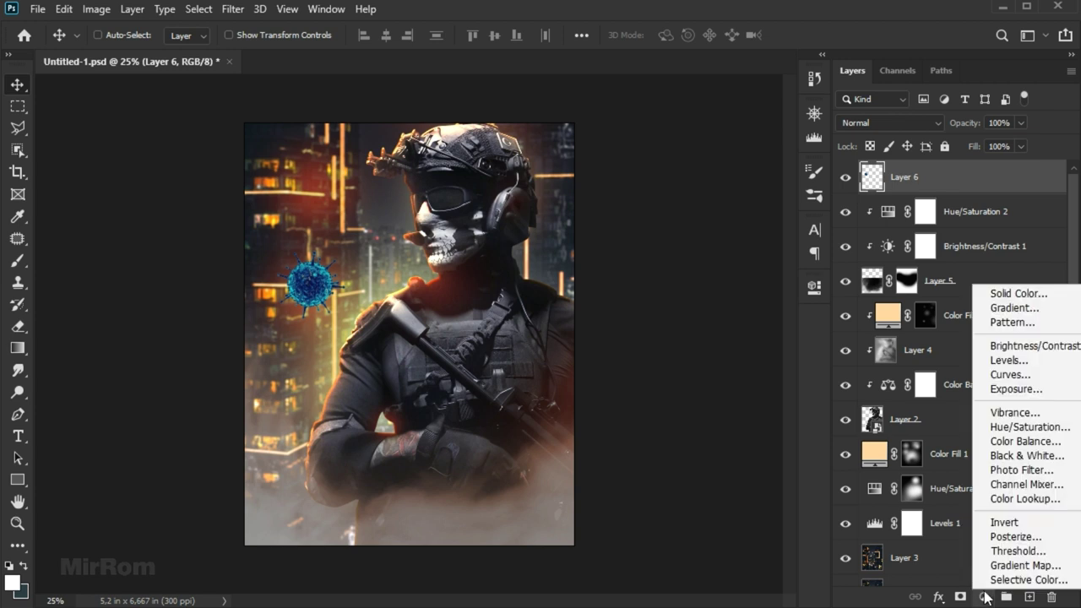
click(1031, 428)
click(669, 570)
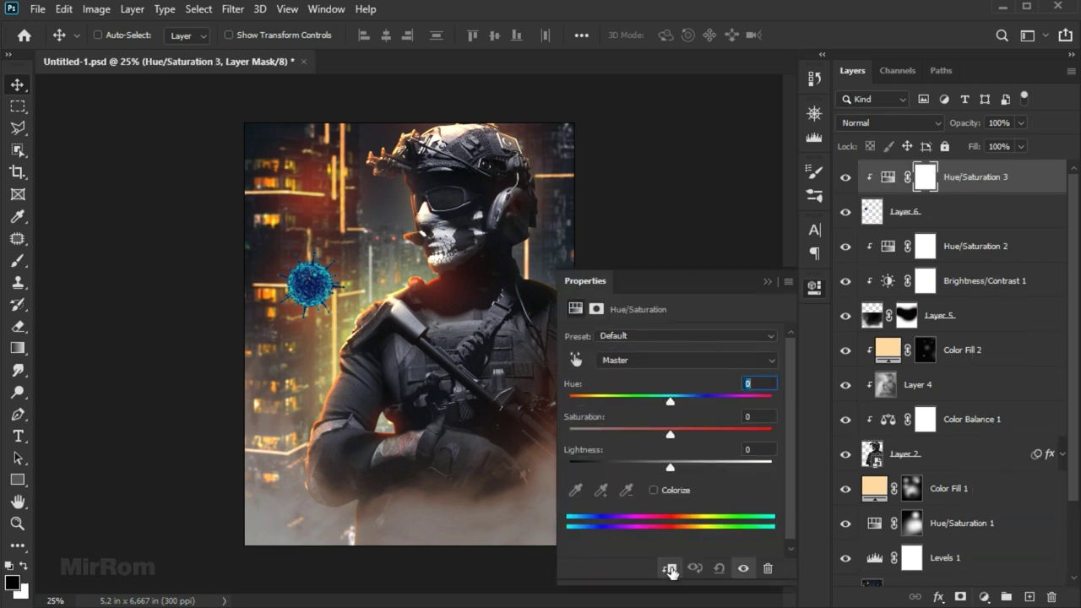
click(653, 489)
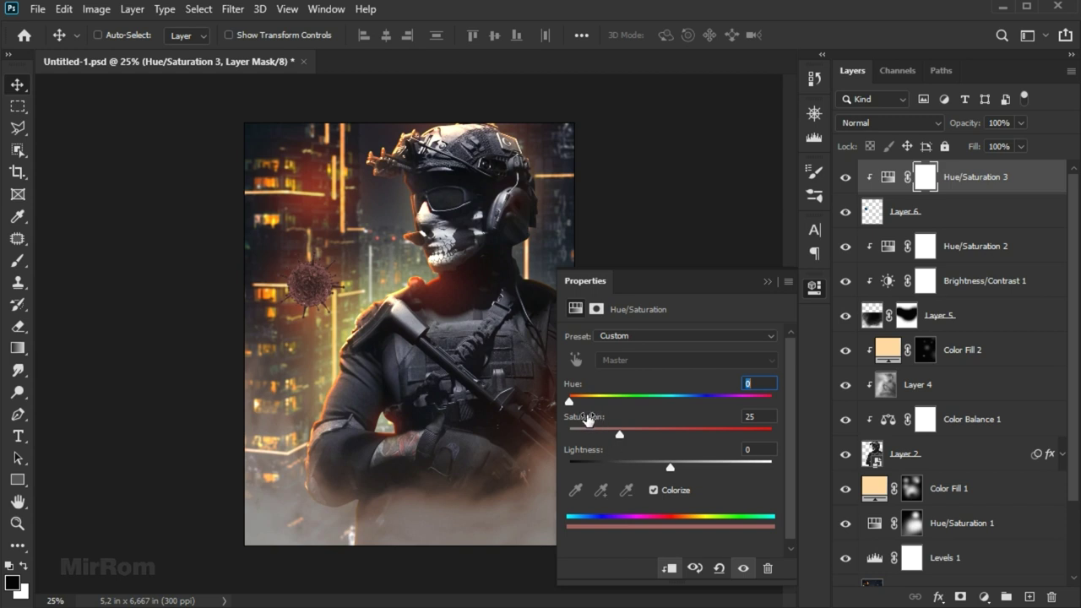
mouse_move(574, 401)
mouse_down()
mouse_move(612, 402)
mouse_move(639, 434)
mouse_move(673, 437)
mouse_up()
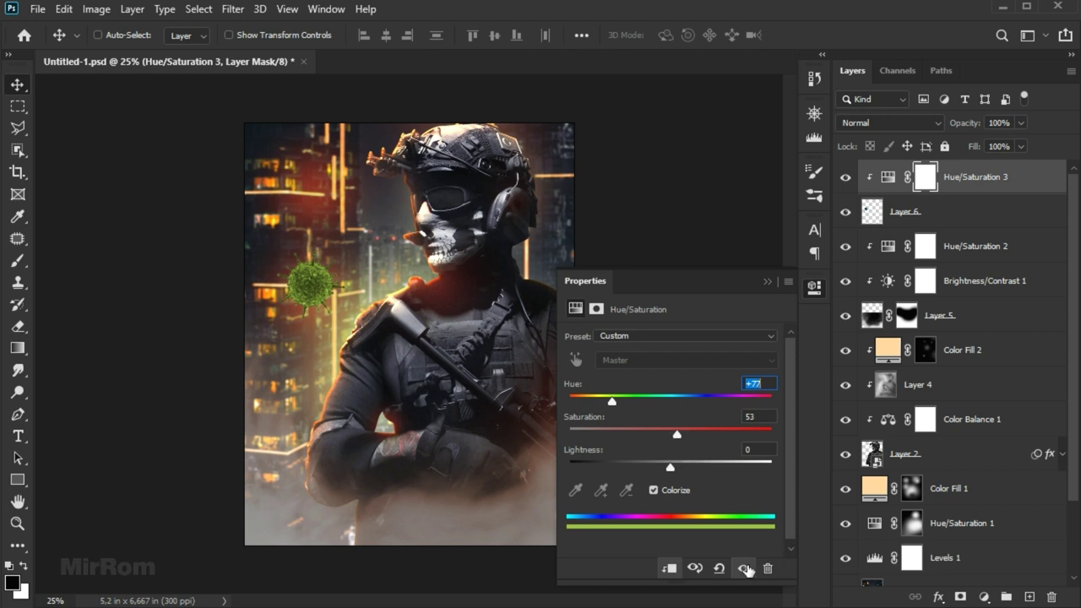
click(768, 282)
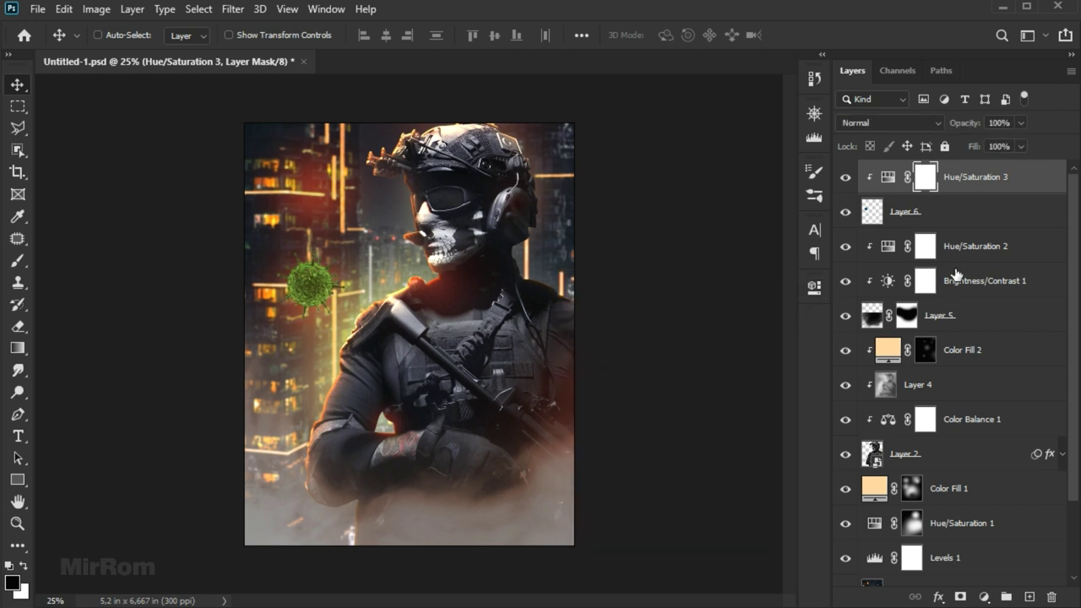
- Brighten the virus with a clipped Brightness/Contrast layer at brightness 71, contrast 29
click(982, 595)
click(1036, 346)
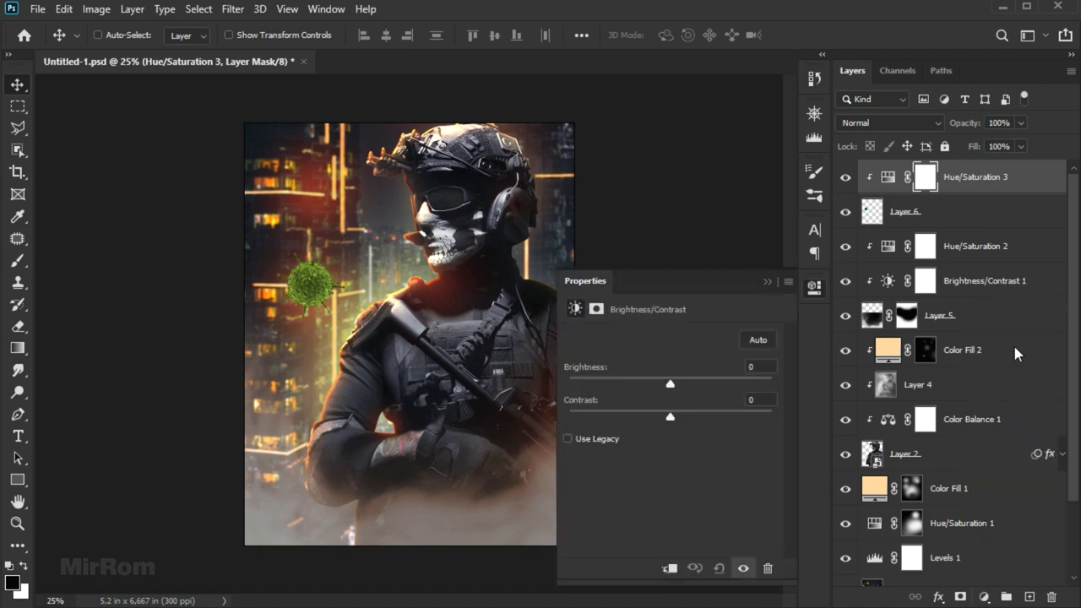
click(669, 569)
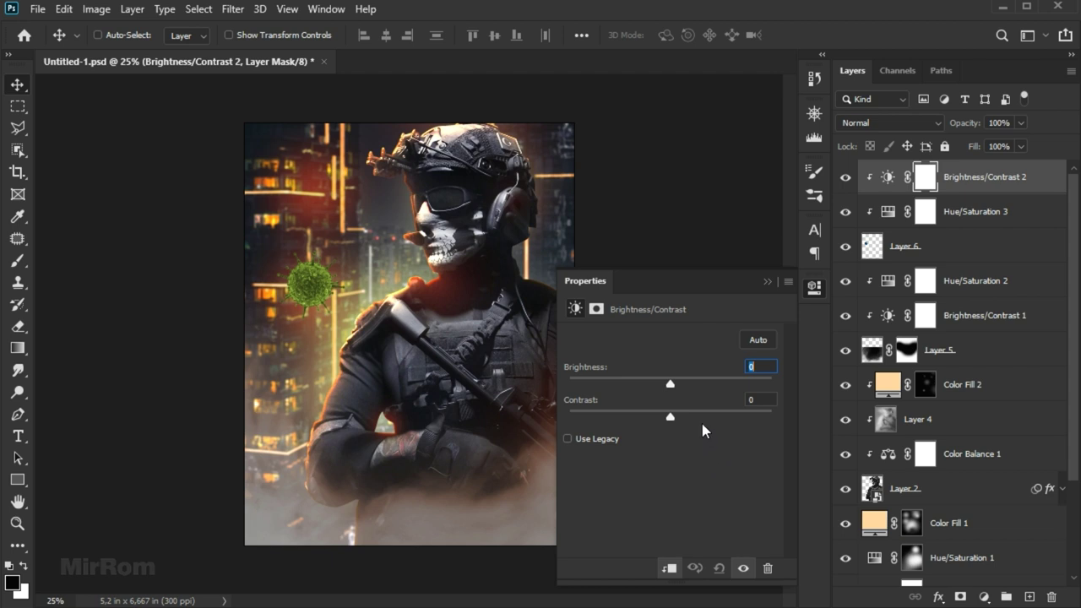
drag(674, 386, 722, 389)
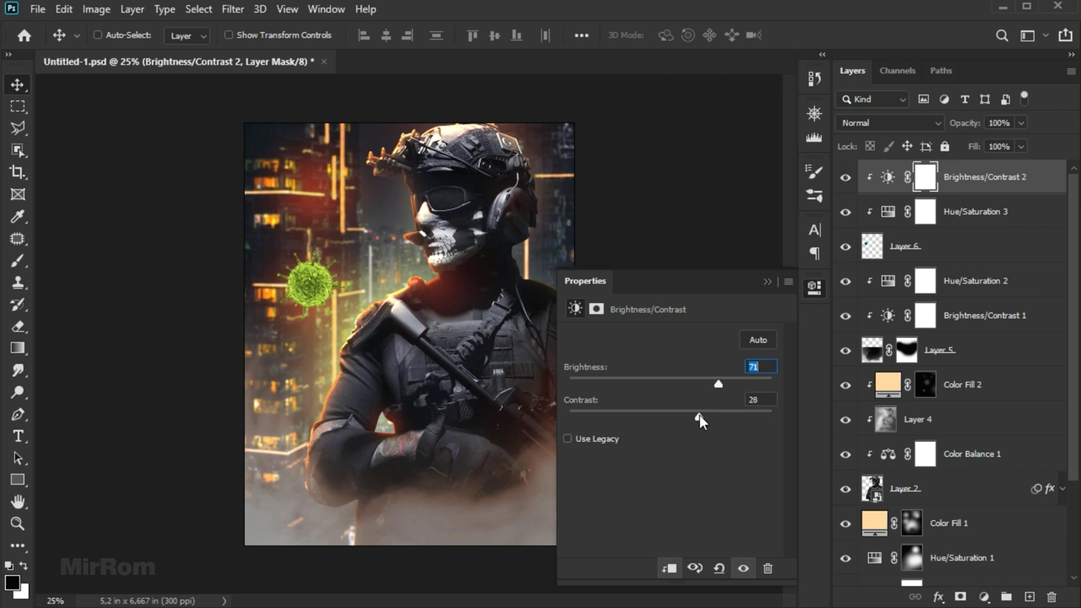
click(743, 568)
click(743, 568)
click(767, 281)
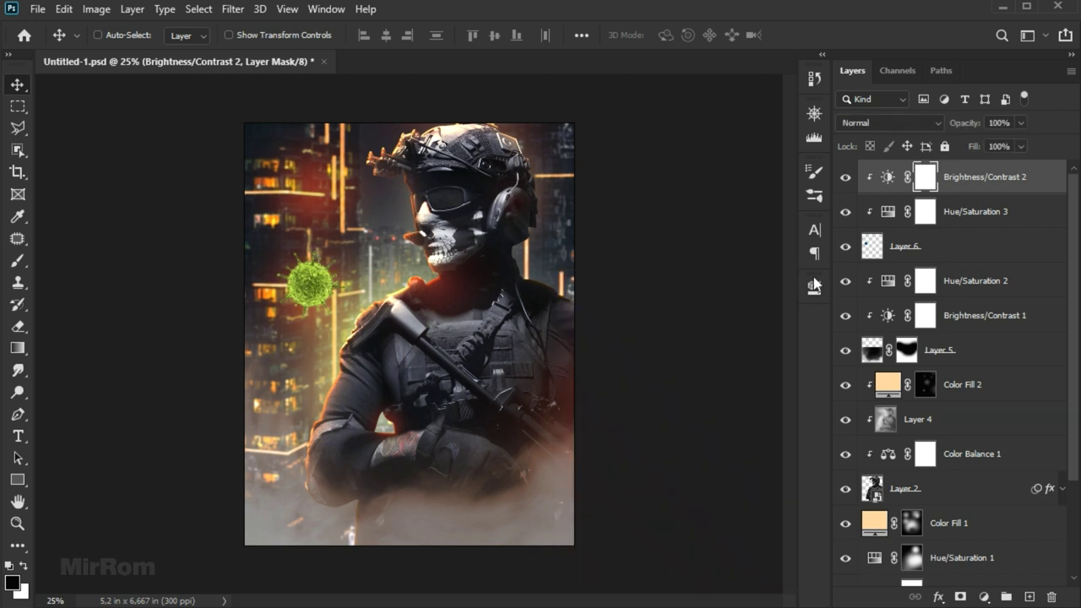
shift+click(972, 221)
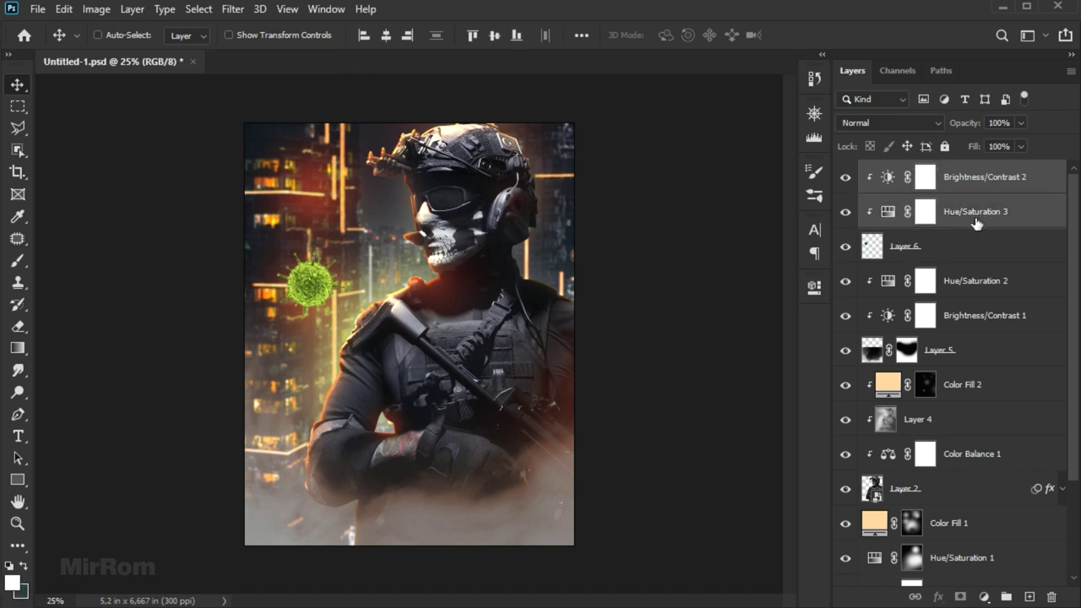
- Group the virus with its adjustments and move a duplicate of the group beside the soldier's face
shift+click(975, 245)
key(ctrl+g)
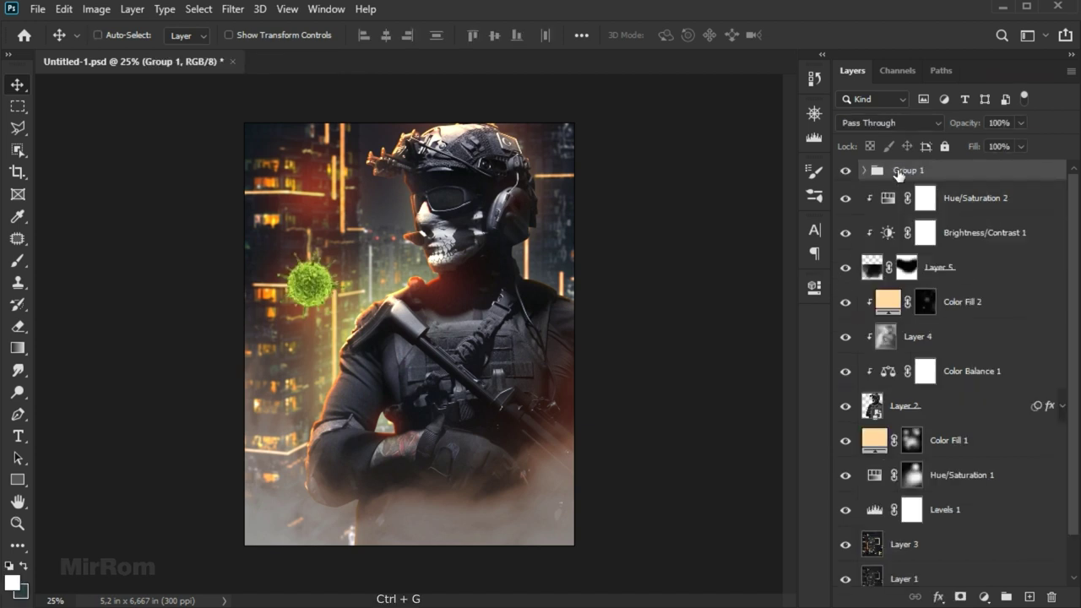
key(ctrl+j)
mouse_move(395, 264)
mouse_down()
mouse_move(447, 223)
mouse_move(392, 214)
mouse_move(368, 234)
mouse_move(355, 229)
mouse_move(360, 214)
mouse_move(386, 234)
mouse_move(377, 234)
mouse_up()
key(ctrl+t)
key(Return)
- Nudge the copied virus down and scale it to 90%
key(shift+Down)
key(shift+Down)
key(shift+Down)
key(Down)
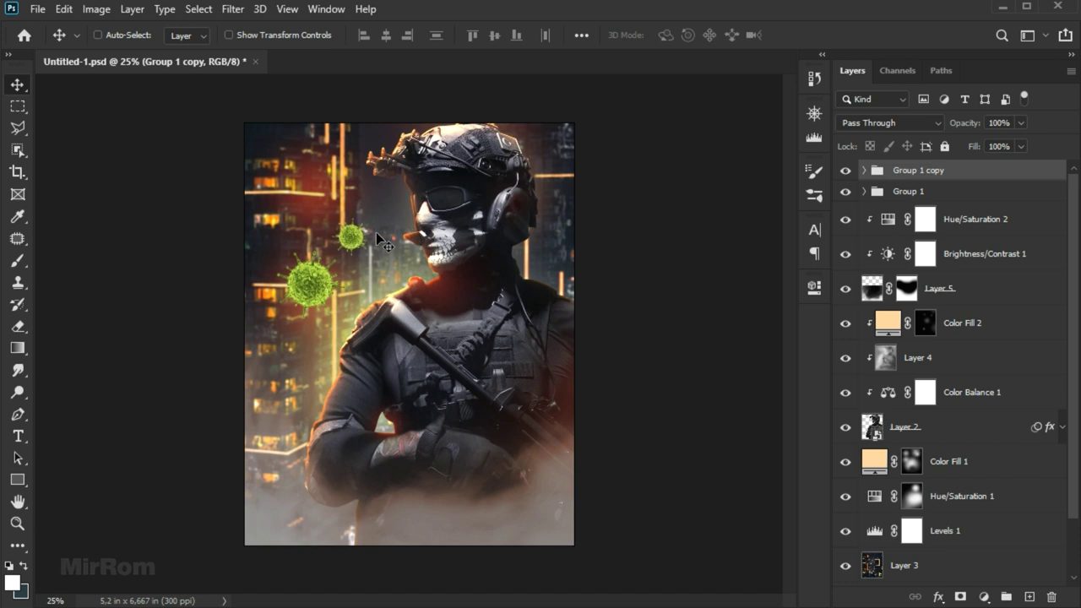
key(ctrl)
key(ctrl+t)
click(315, 34)
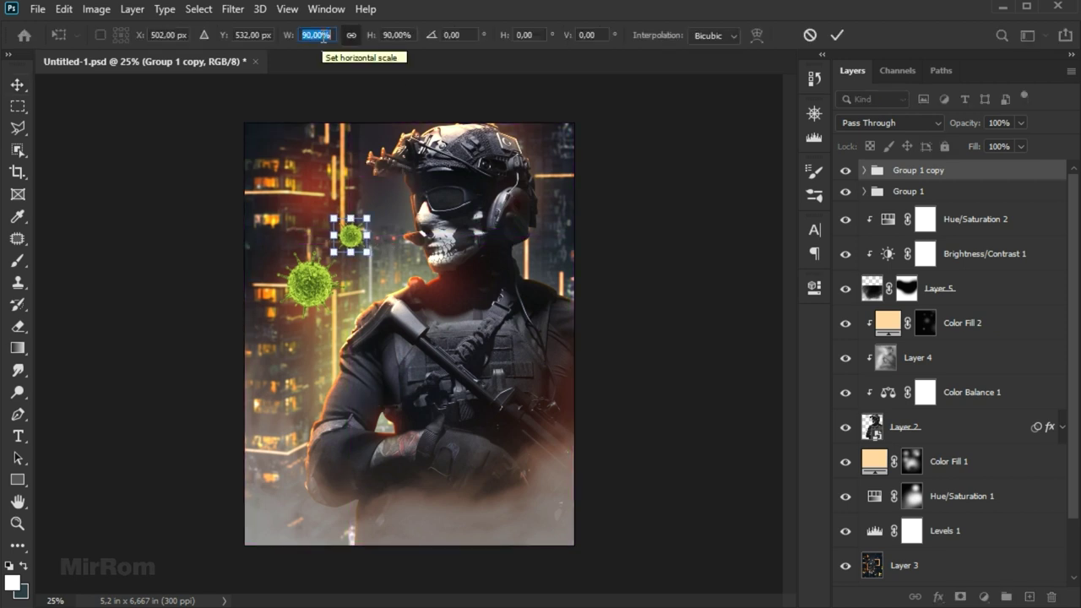
key(Return)
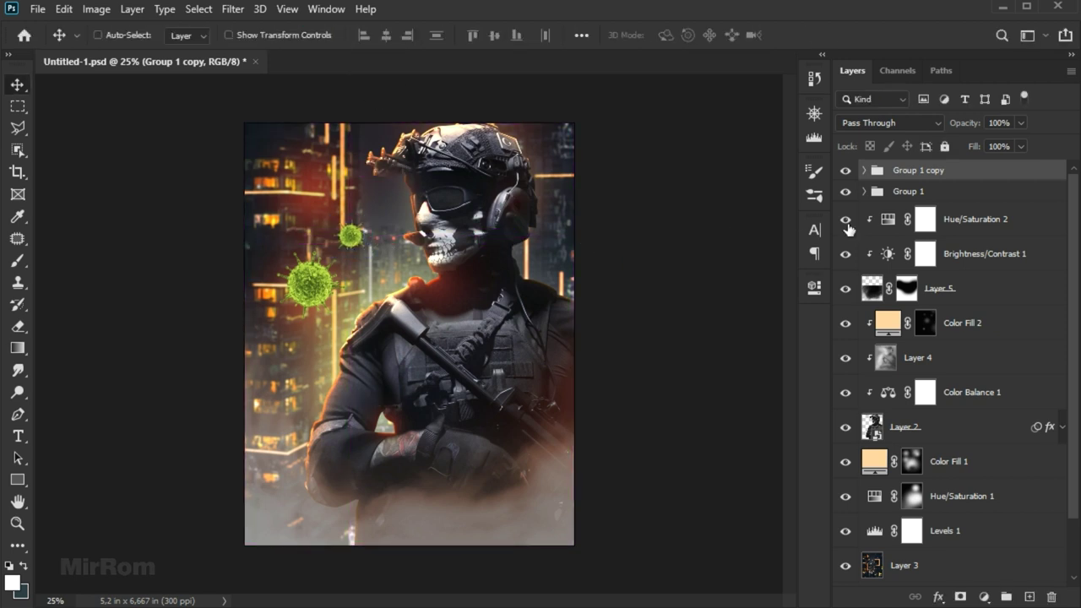
click(863, 170)
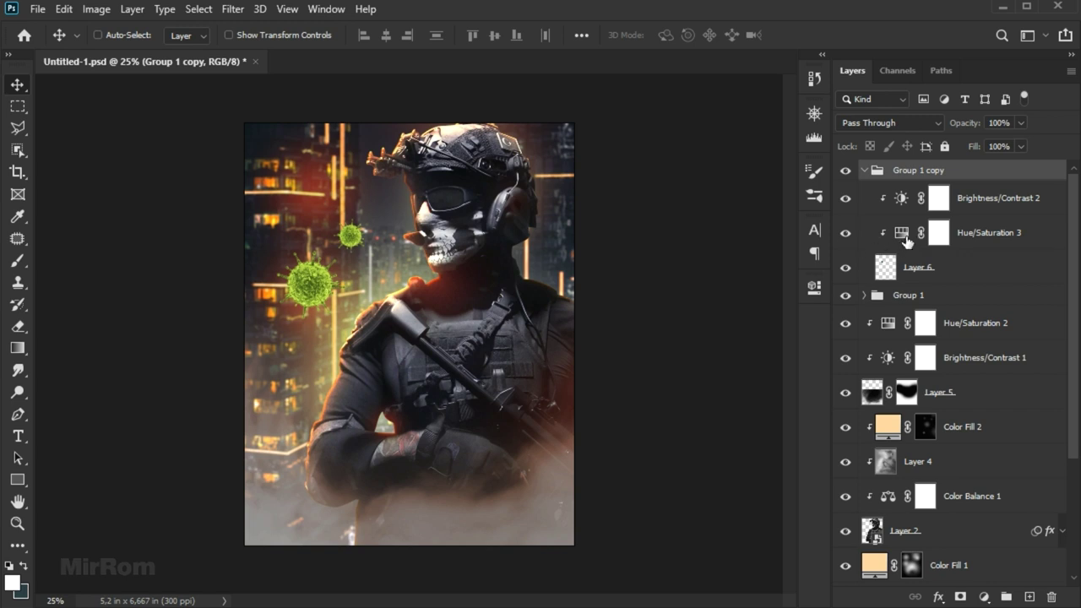
- Set the copy's Hue/Saturation lightness to +2 and its brightness to 69
double_click(901, 233)
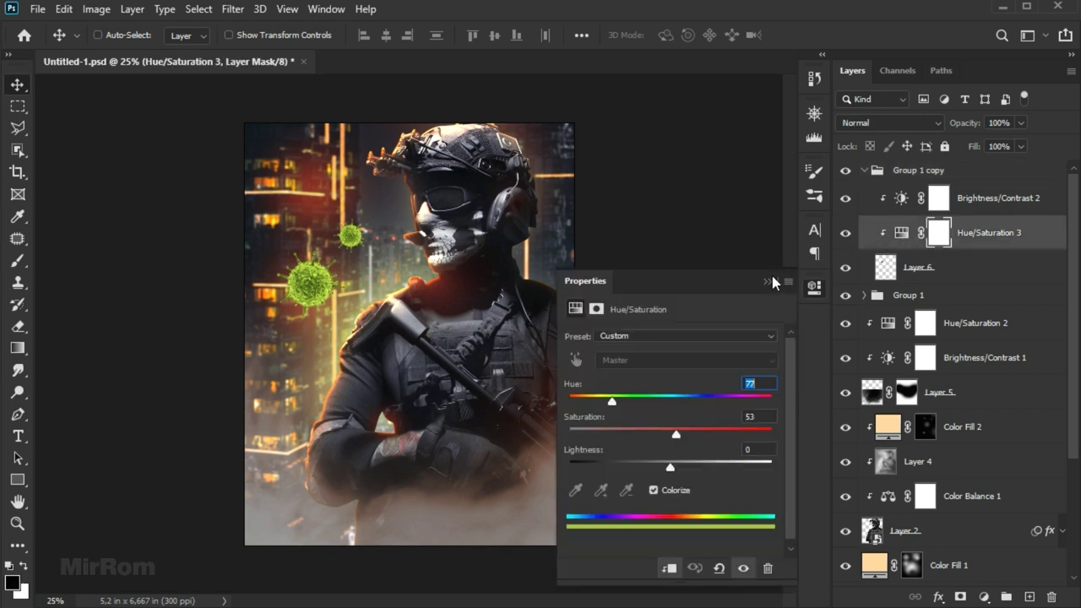
key(Up)
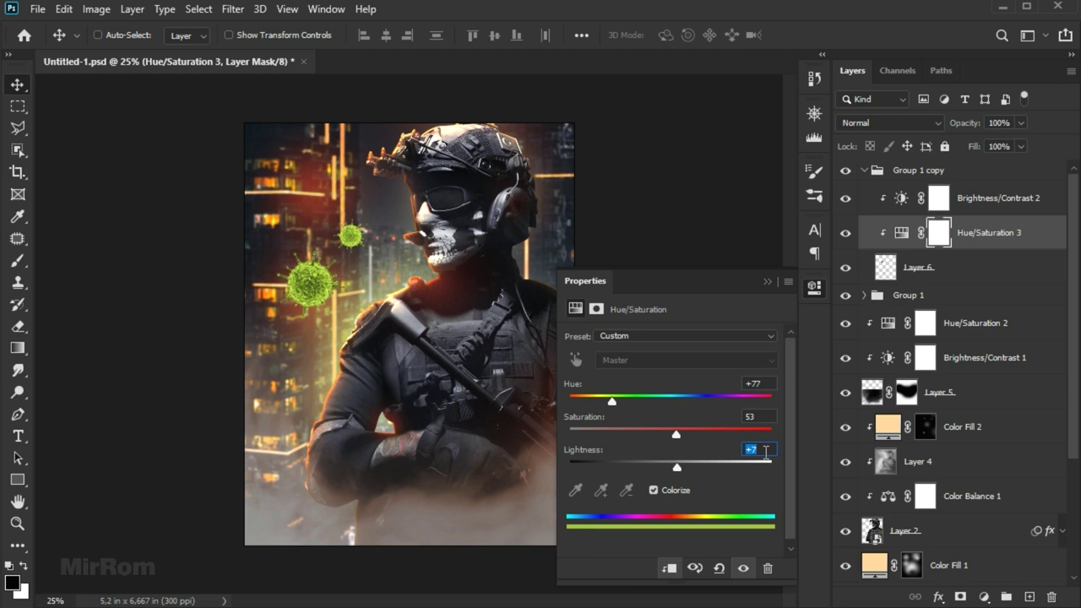
click(768, 282)
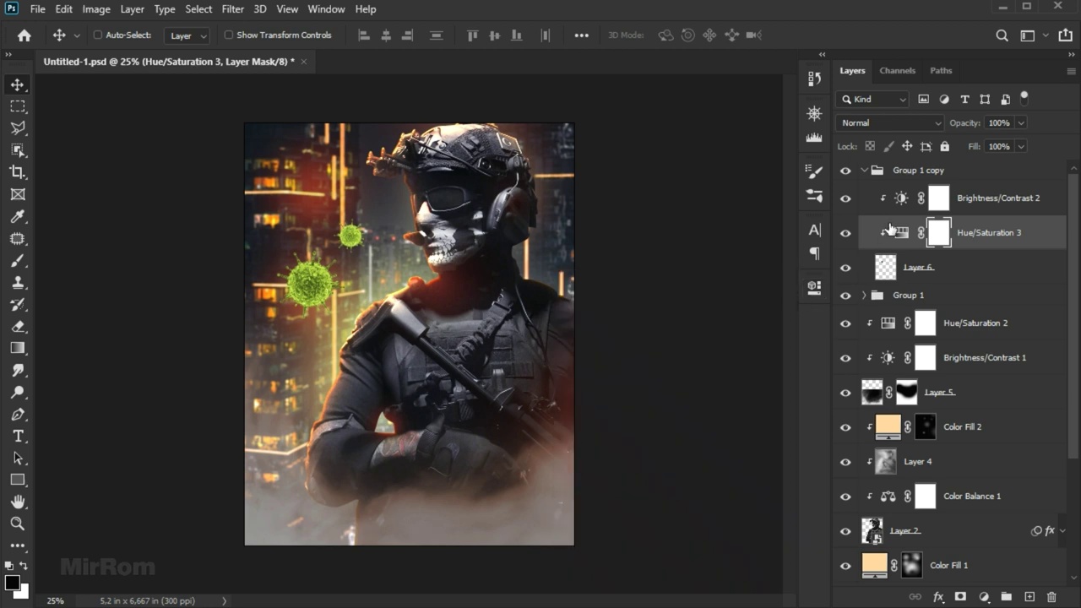
double_click(902, 198)
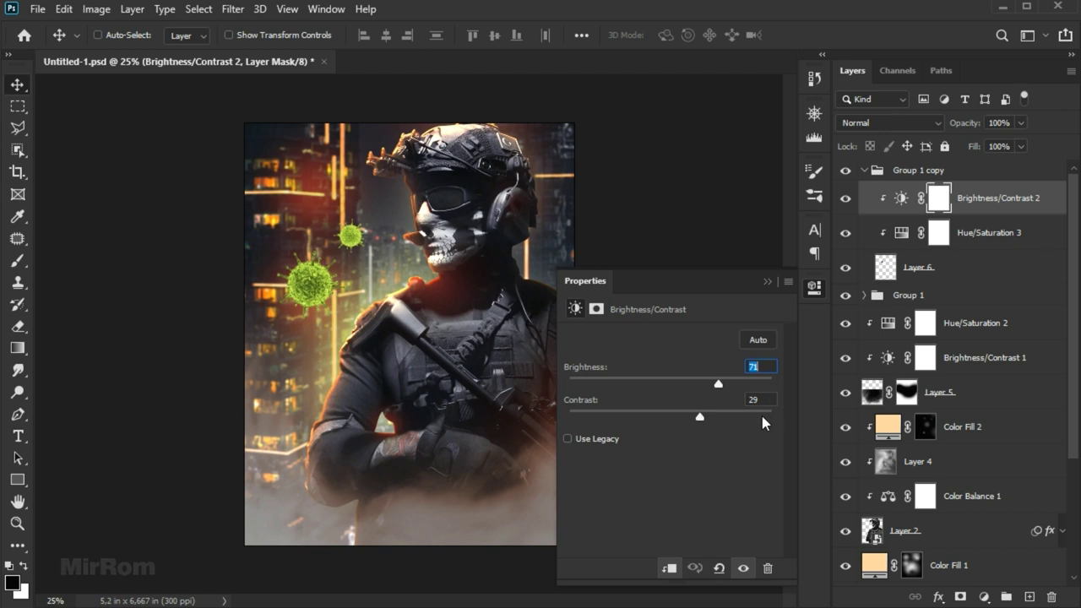
key(Down)
key(Down)
click(768, 283)
- Apply a 1,2 px Gaussian Blur to the copy's virus layer
click(861, 266)
click(233, 8)
mouse_move(243, 200)
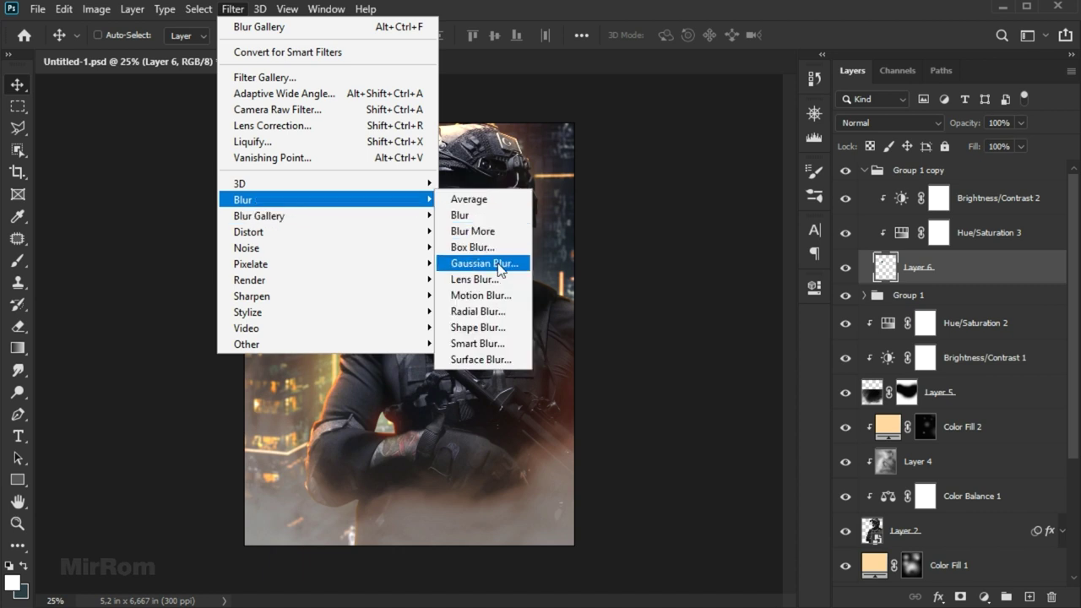
click(484, 263)
drag(712, 249, 609, 188)
click(675, 420)
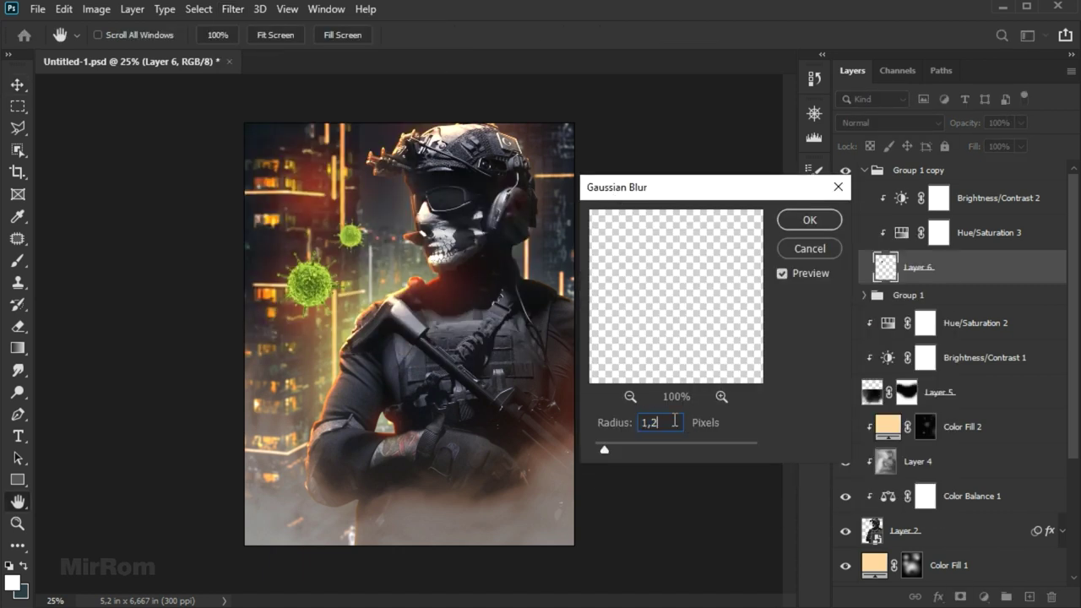
click(800, 221)
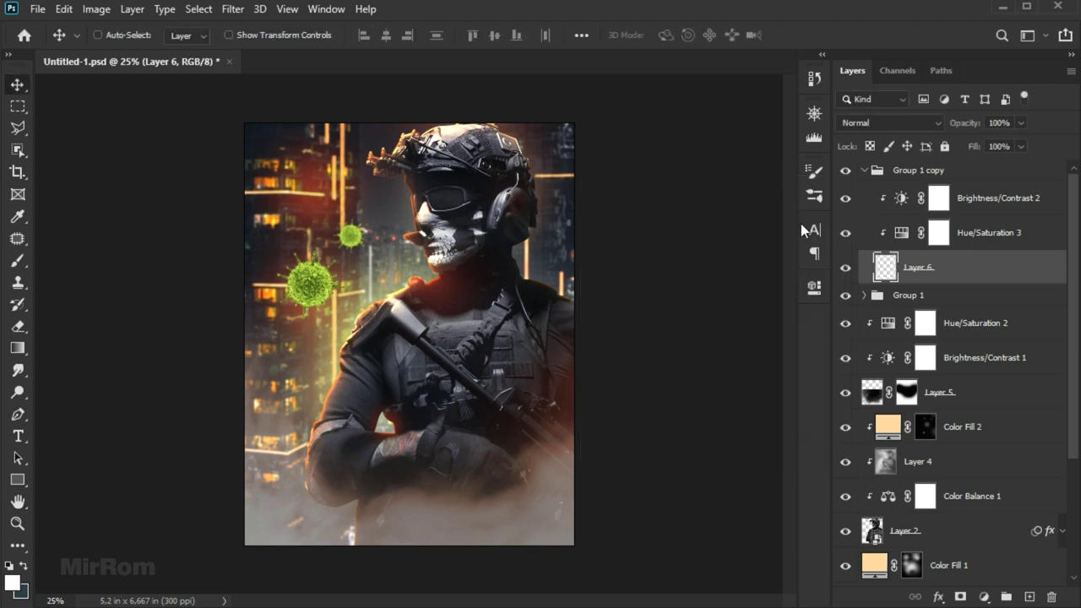
- Duplicate the small virus group, move it upper-left and shrink it to about 66%
click(865, 174)
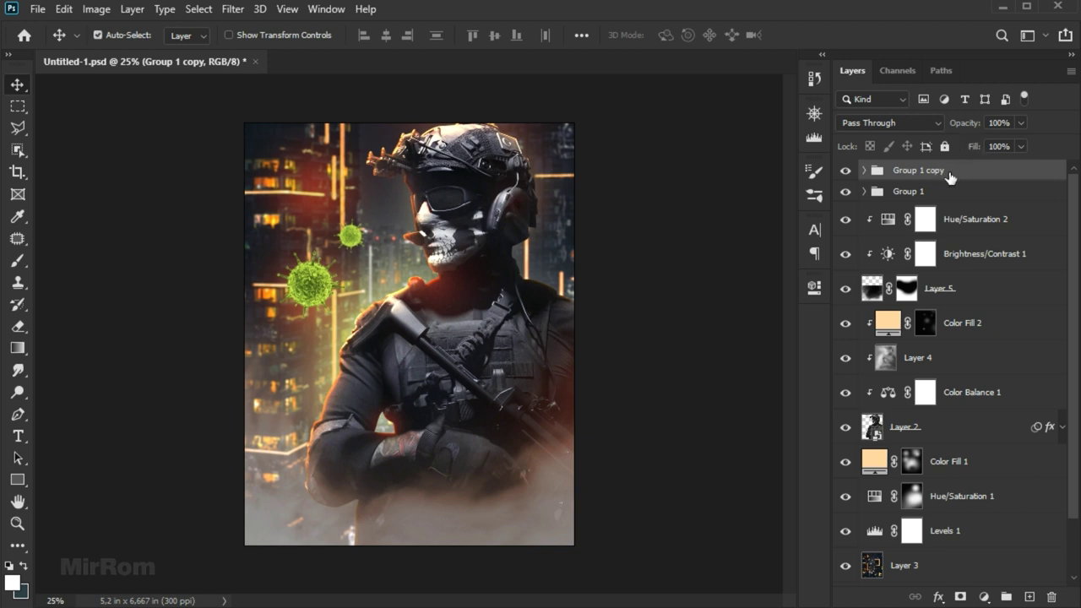
key(ctrl+j)
drag(368, 234, 285, 212)
key(ctrl+t)
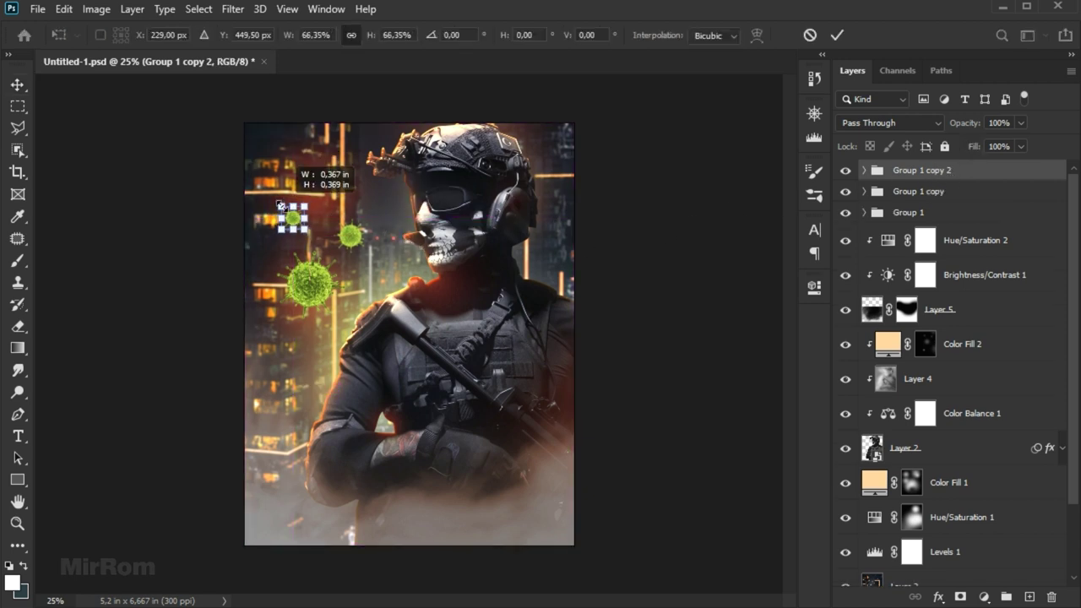
key(Return)
drag(327, 206, 331, 209)
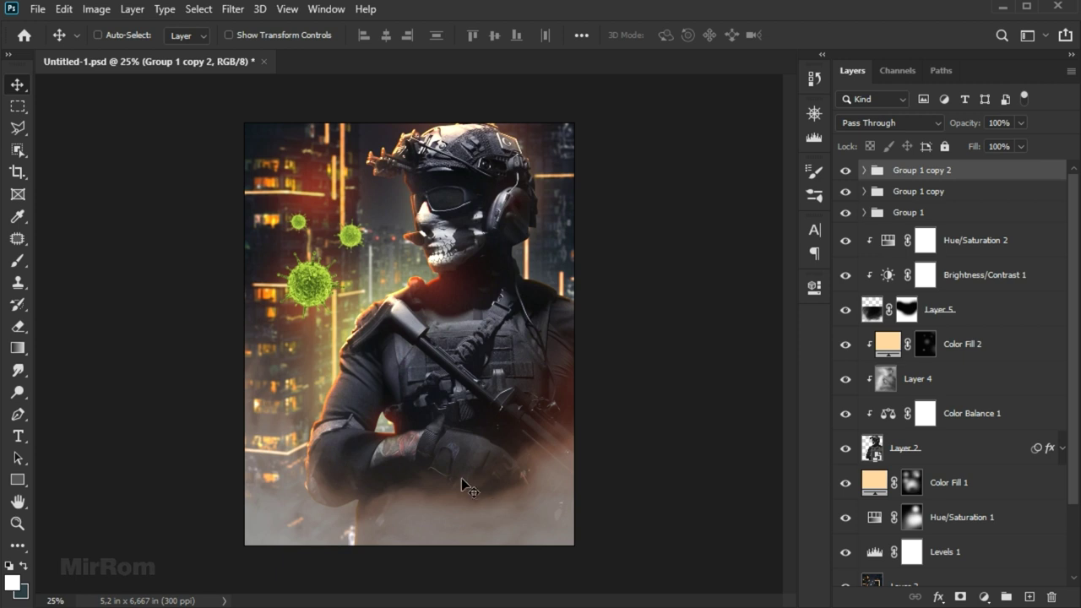
- Add a Color Lookup adjustment using the DropBlues.3DL look
click(984, 597)
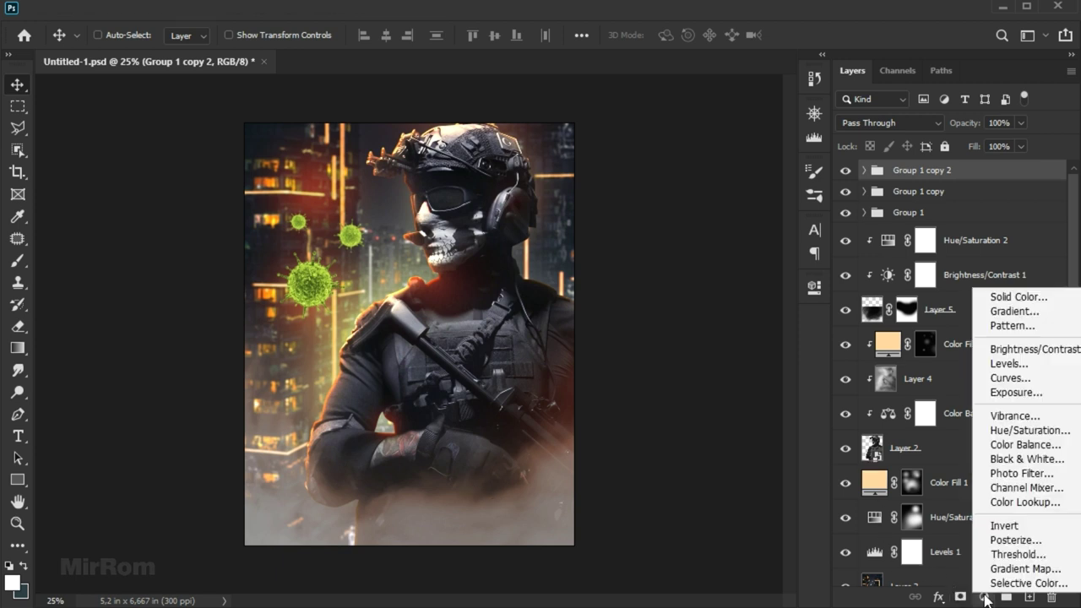
click(1032, 505)
click(691, 339)
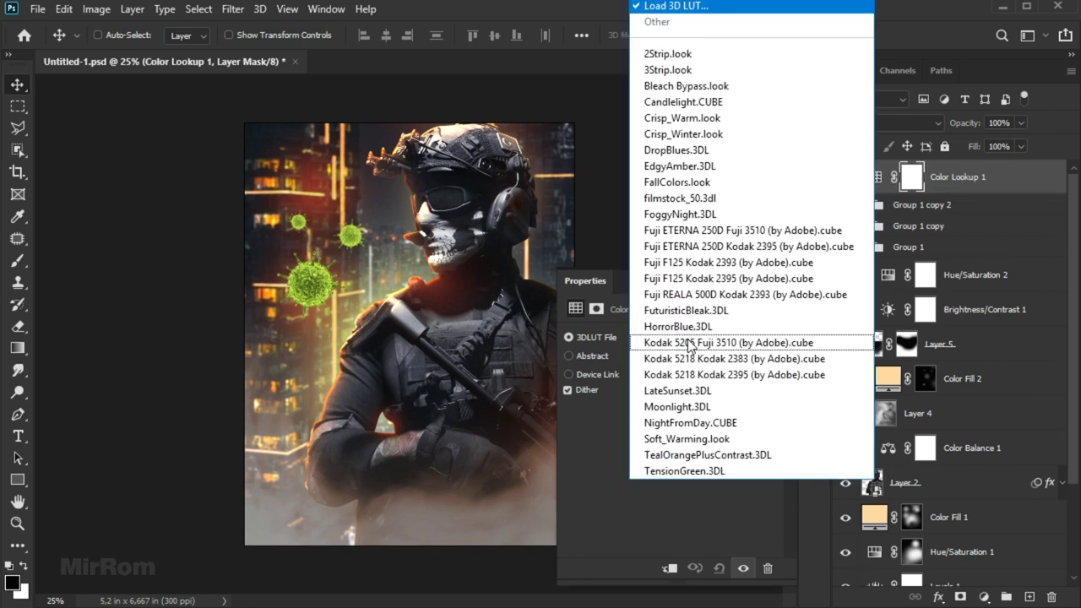
click(706, 158)
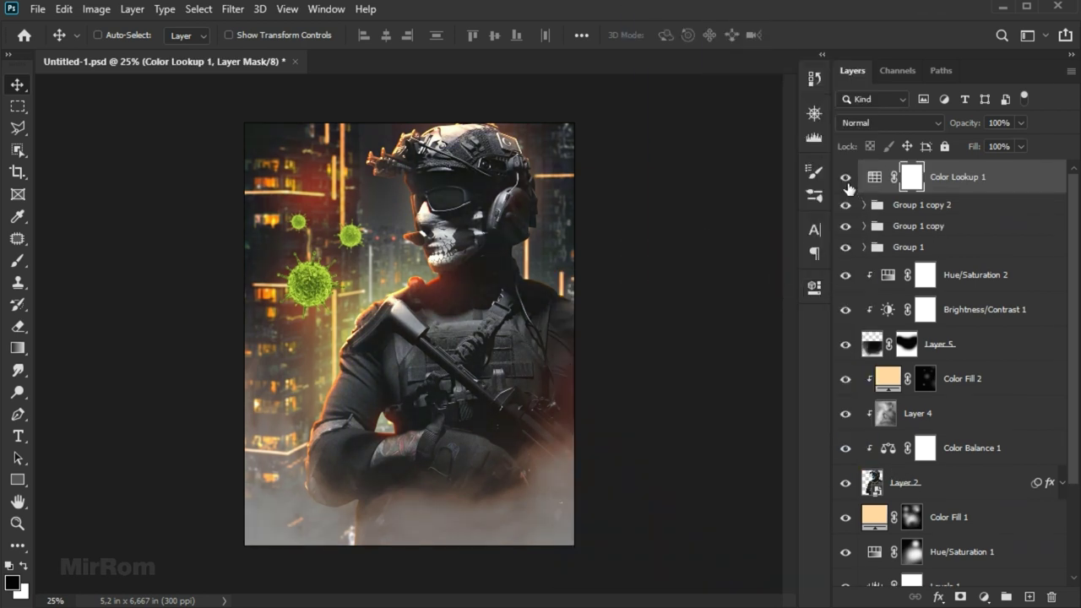
- Add a Gradient Map adjustment with the blue-to-green gradient preset
click(984, 597)
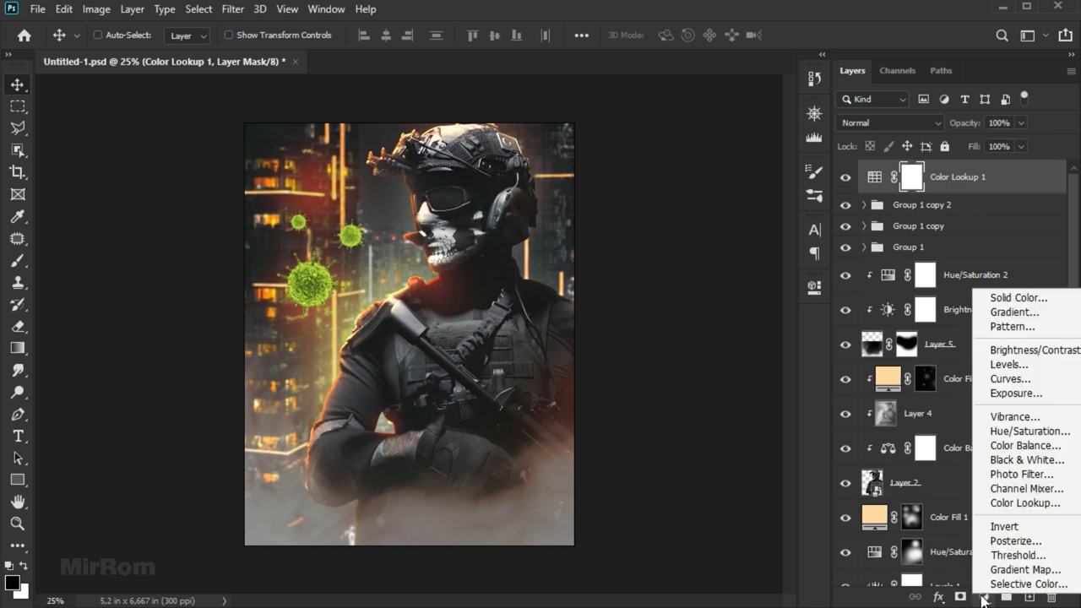
click(1011, 570)
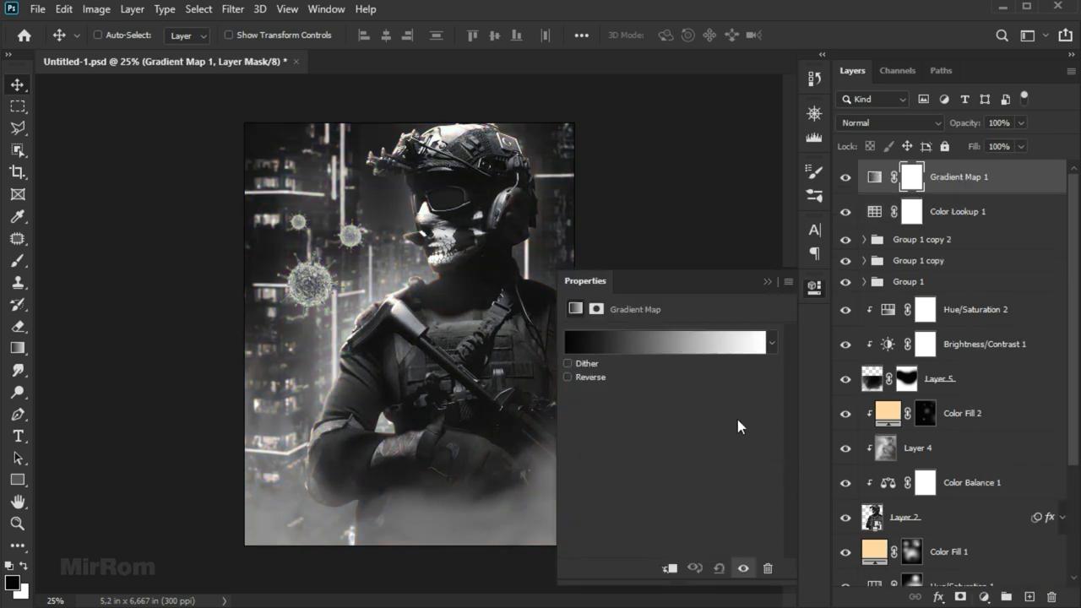
click(677, 346)
drag(770, 161, 618, 130)
drag(886, 177, 889, 275)
click(794, 271)
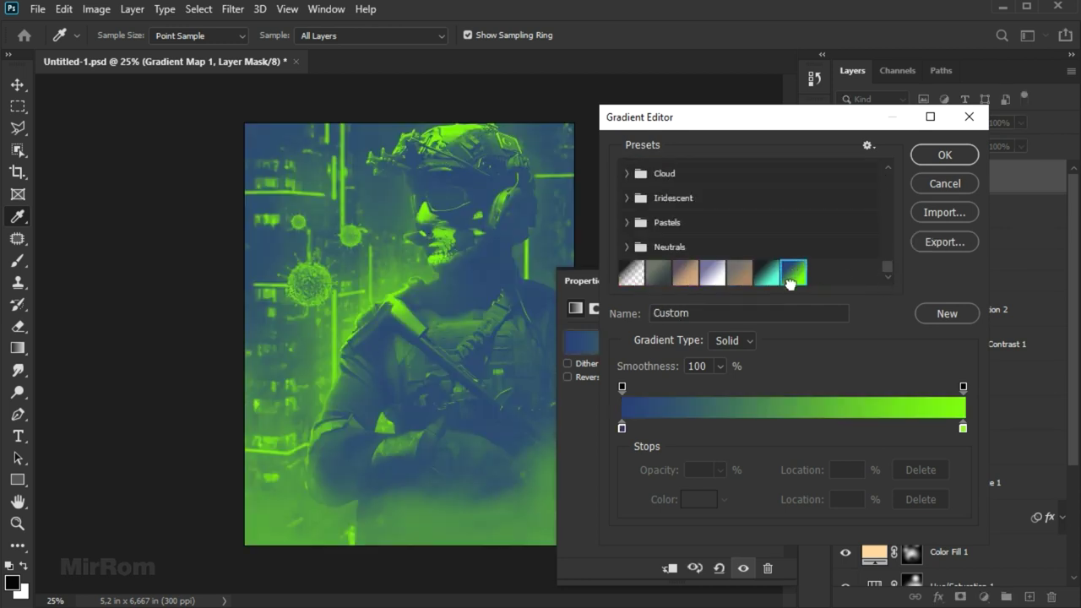
- Set the gradient's ends to blue #253c77 and green #7aff04
click(621, 426)
click(699, 499)
click(808, 470)
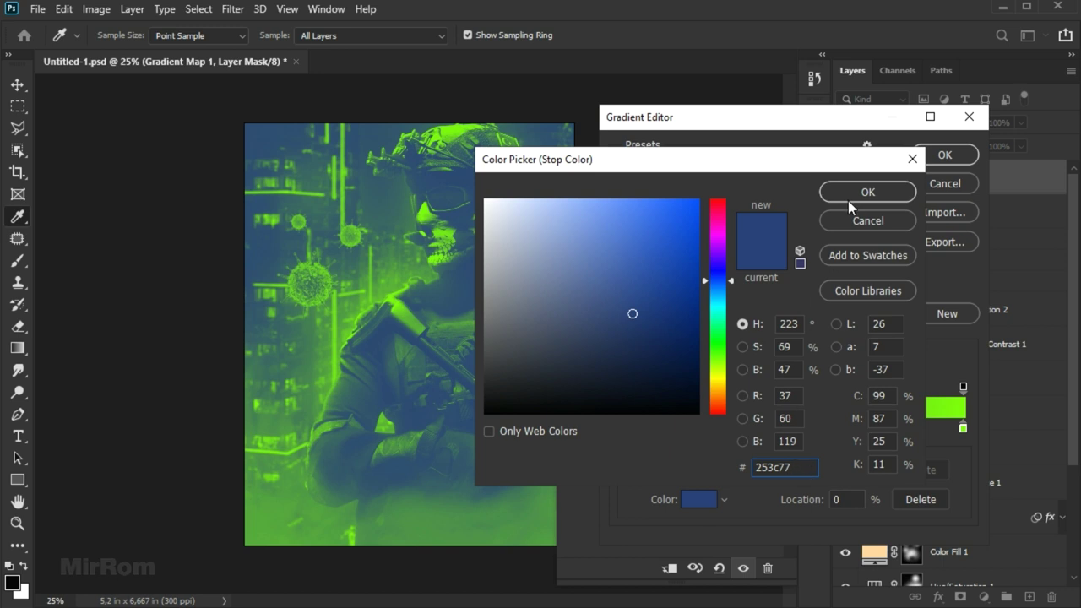
click(848, 200)
click(963, 428)
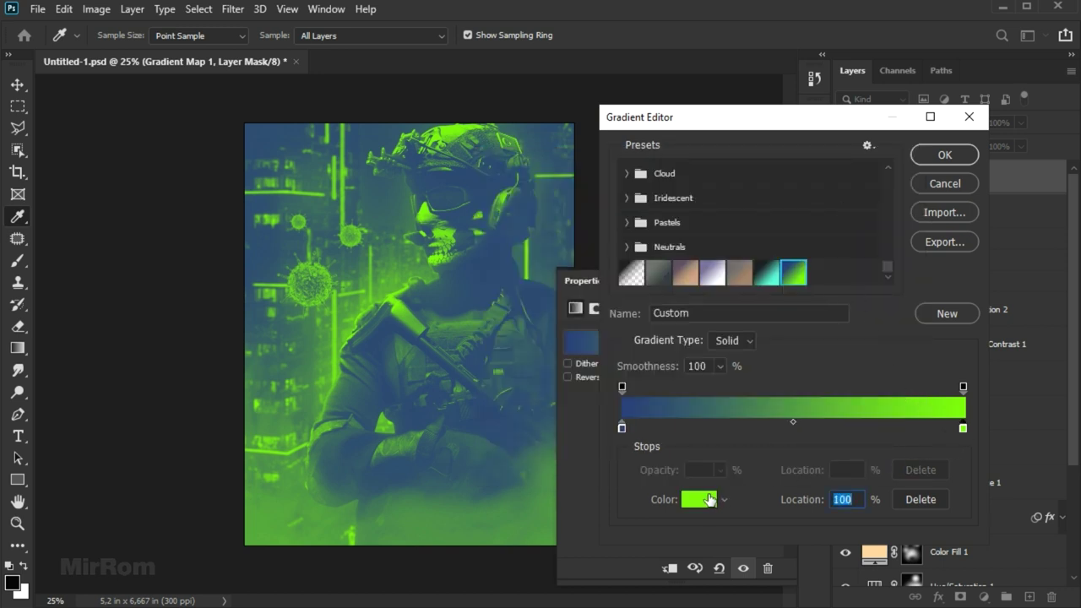
click(700, 499)
click(801, 468)
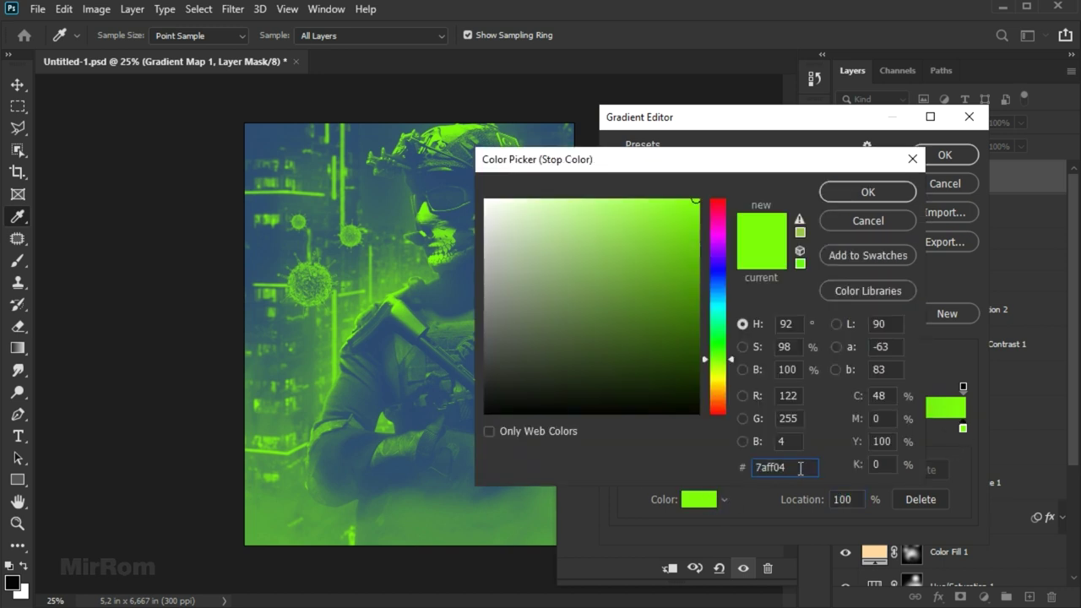
click(875, 197)
click(936, 157)
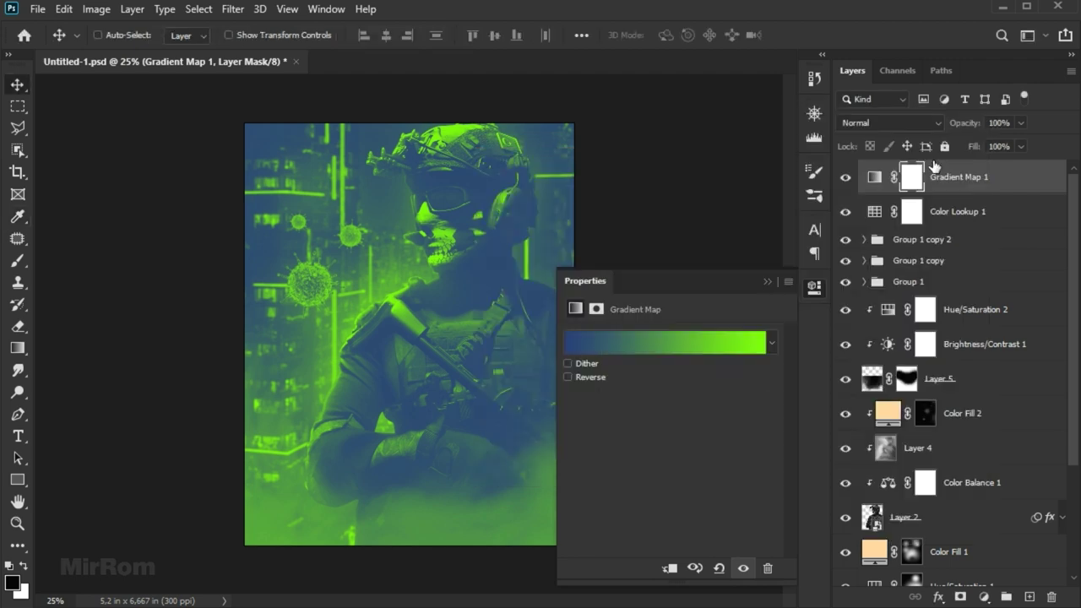
- Blend the gradient map in Hue mode and invert its mask to hide the tint
click(785, 283)
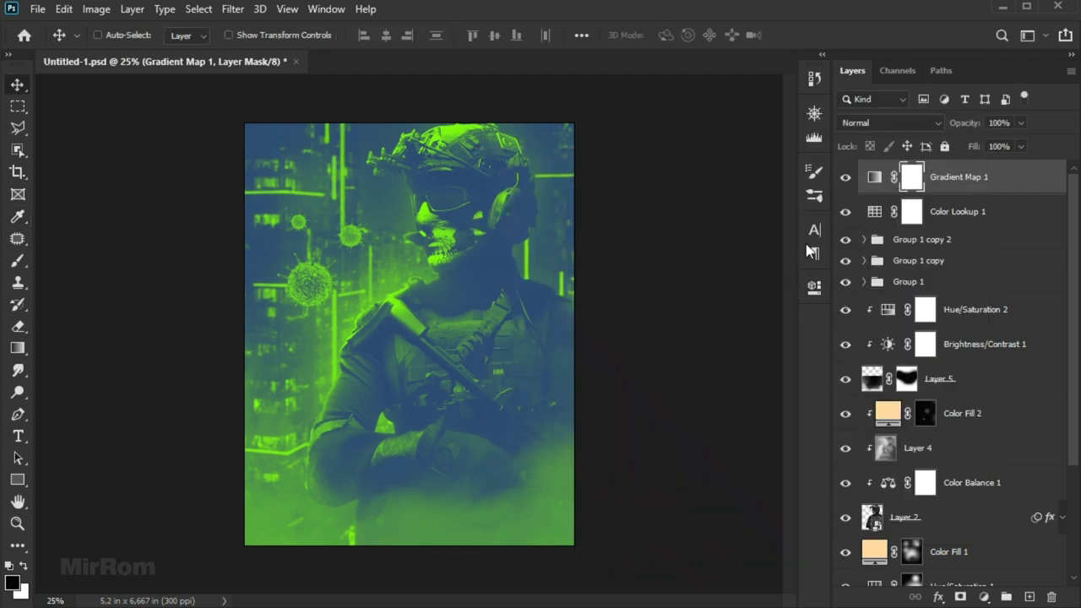
click(878, 123)
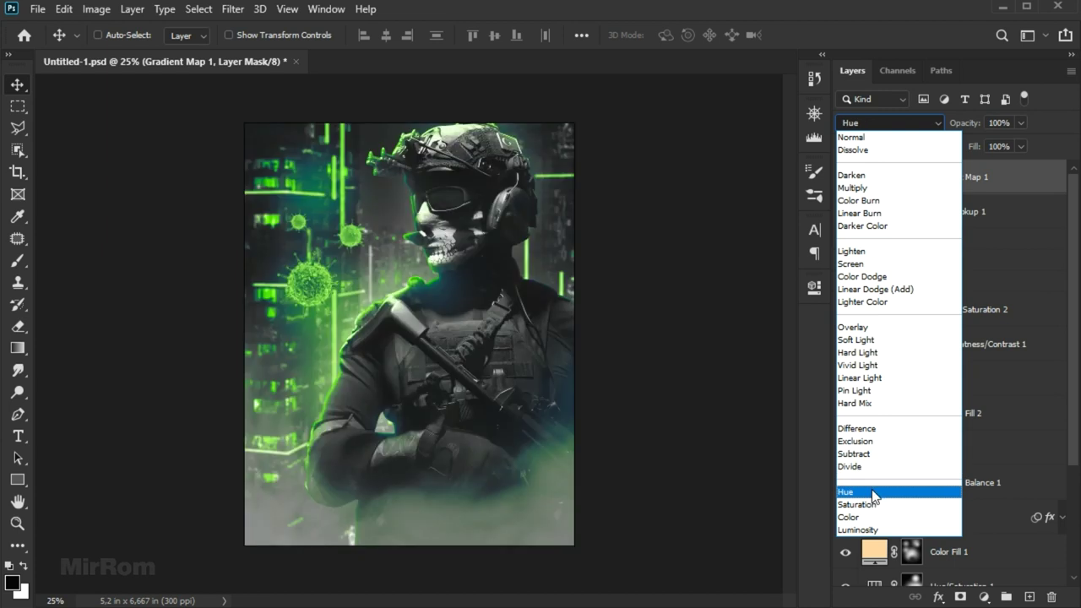
click(873, 494)
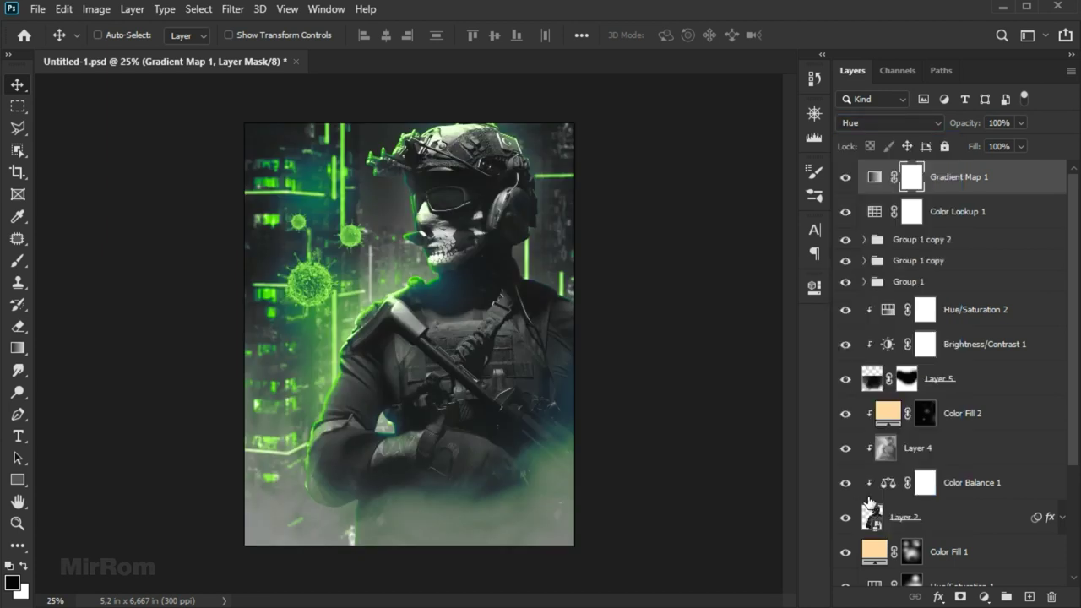
key(ctrl+i)
- Paint white on the gradient map mask to reveal green left of the shoulder
key(b)
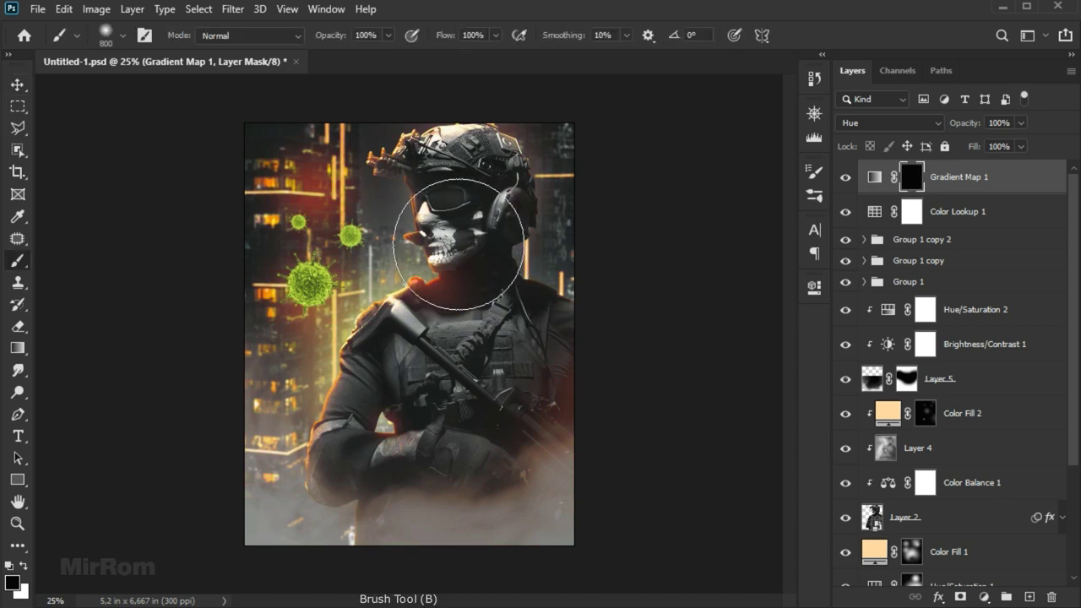
click(24, 566)
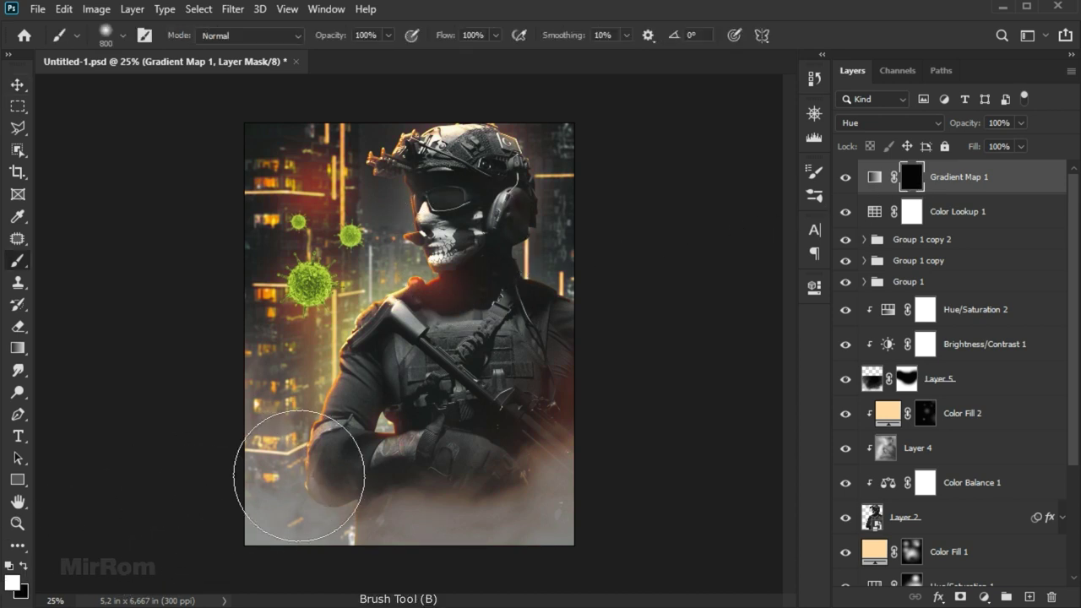
drag(363, 372, 338, 220)
key(ctrl+z)
key(])
drag(358, 323, 349, 312)
key([)
key([)
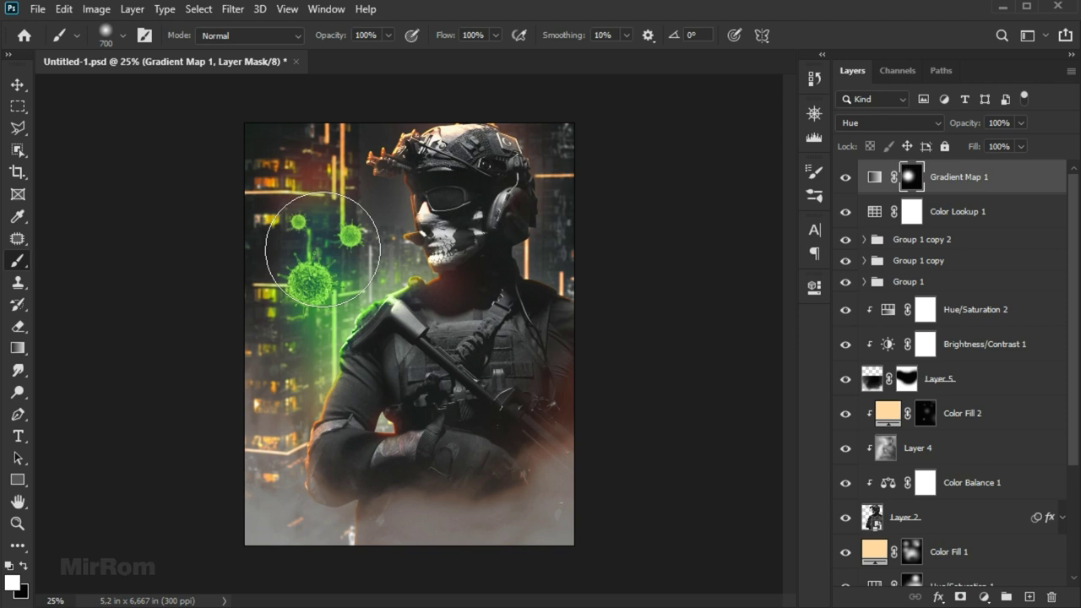
key([)
key([)
key([)
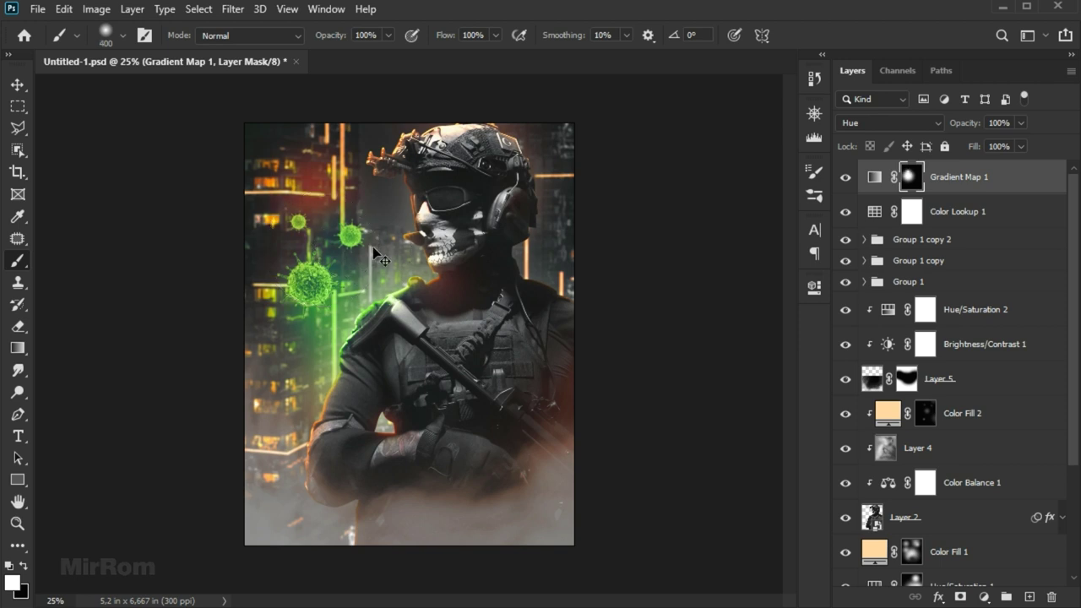
key(bracketleft)
key(bracketleft)
key(bracketright)
key(bracketright)
key(bracketright)
key(bracketright)
key(bracketright)
key(bracketright)
key(bracketleft)
key(bracketleft)
- Paint green onto the light edge beside the helmet and re-target the gradient map layer
key(bracketleft)
key(bracketleft)
key(bracketleft)
key(bracketleft)
key(bracketleft)
key(bracketright)
key(bracketright)
key(bracketright)
key(bracketright)
click(561, 185)
key(bracketleft)
key(bracketleft)
drag(560, 234, 557, 230)
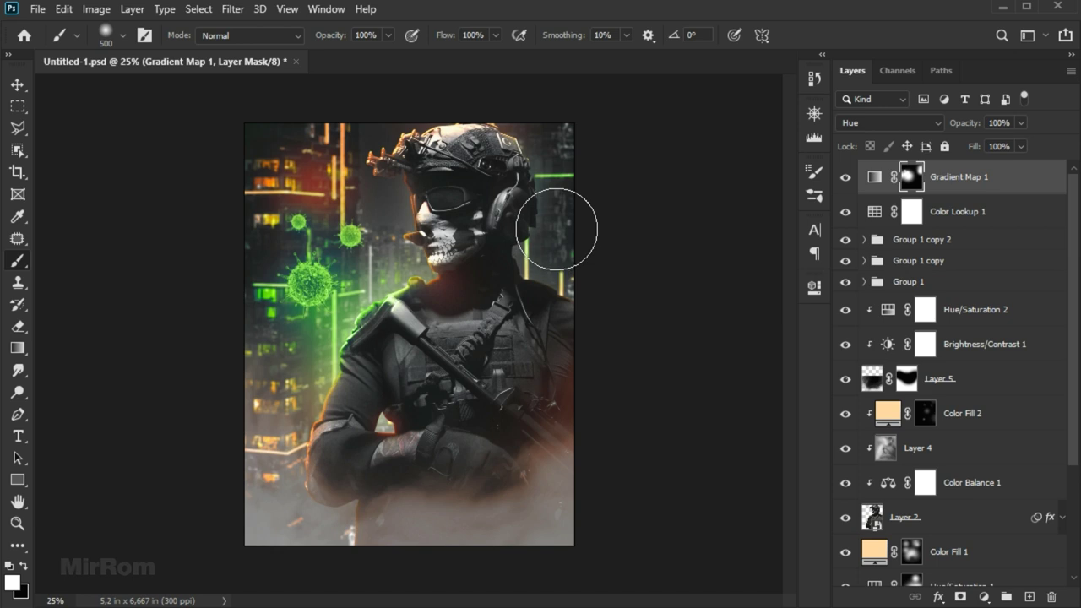
key(v)
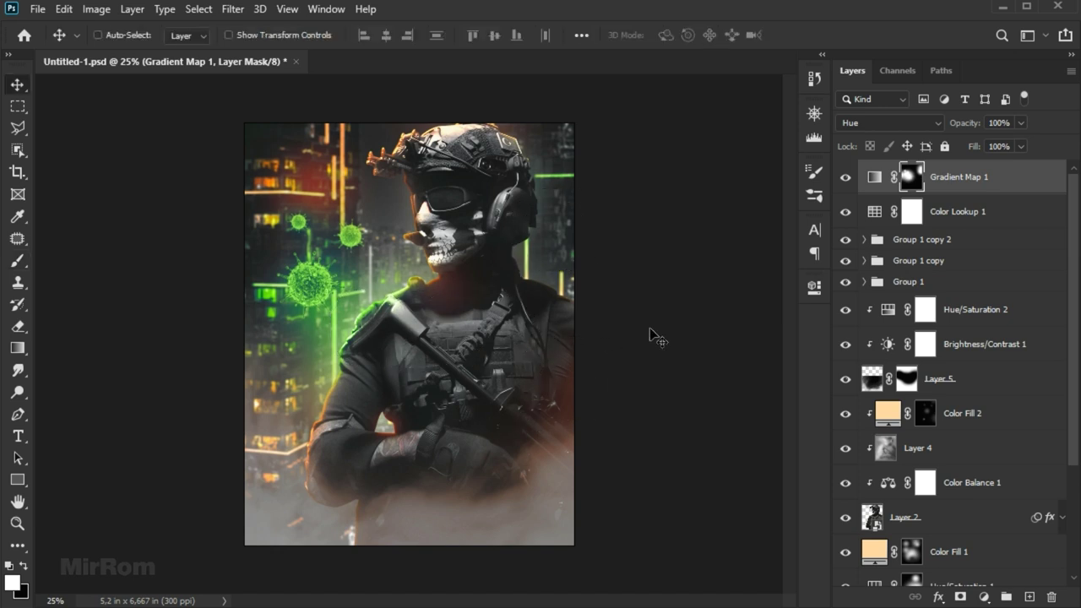
click(847, 181)
key(ctrl+2)
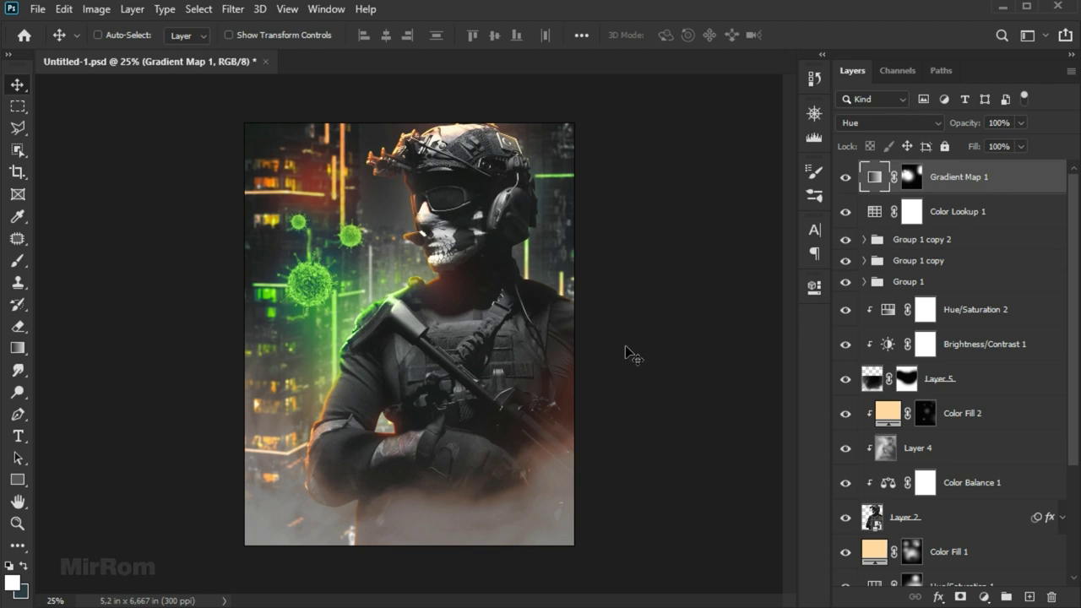
click(983, 597)
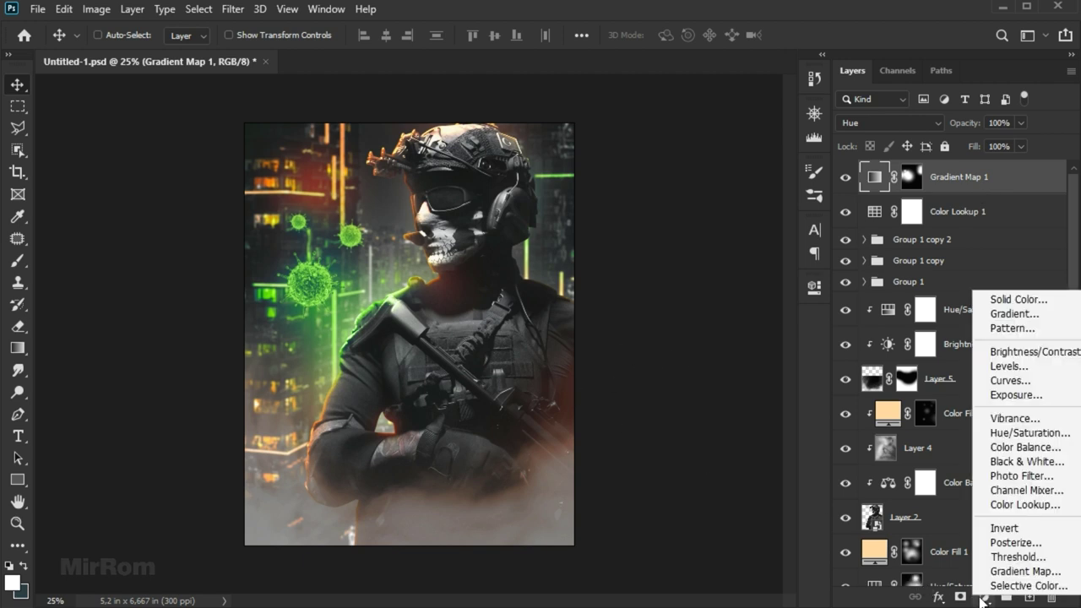
- Add a Levels layer with Blue channel midtone 1.32 and output white 197
click(1054, 367)
click(663, 370)
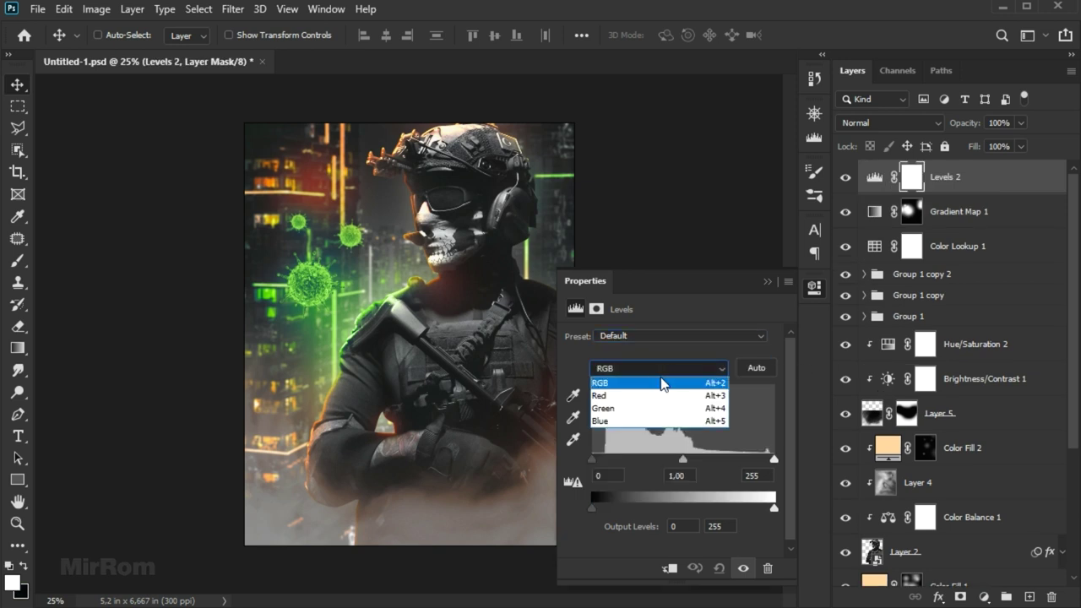
click(649, 422)
drag(682, 459, 674, 460)
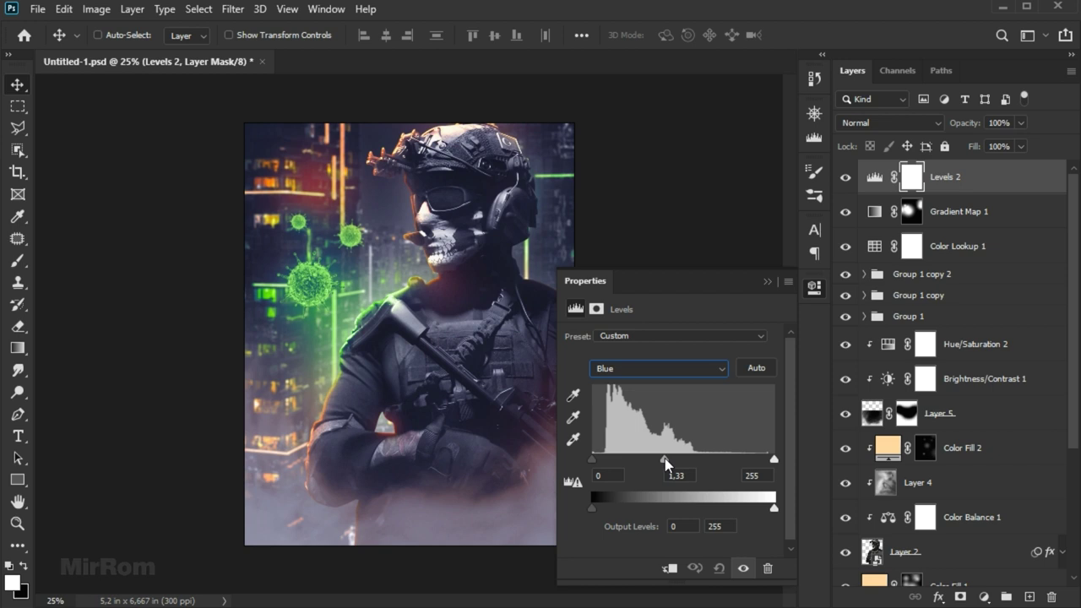
click(692, 474)
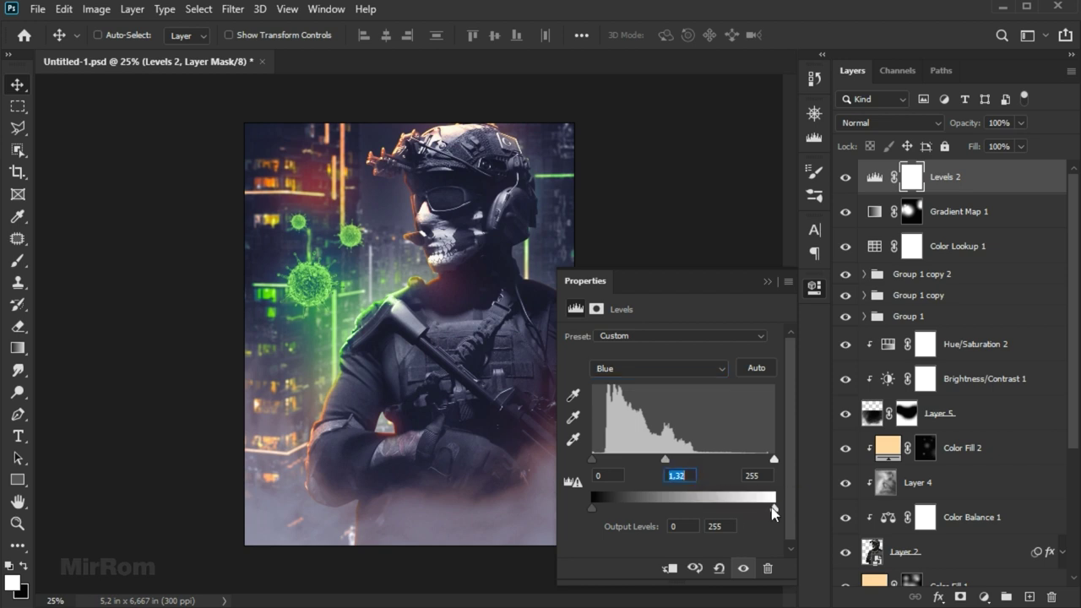
drag(773, 509, 731, 509)
click(731, 527)
text(197)
click(746, 569)
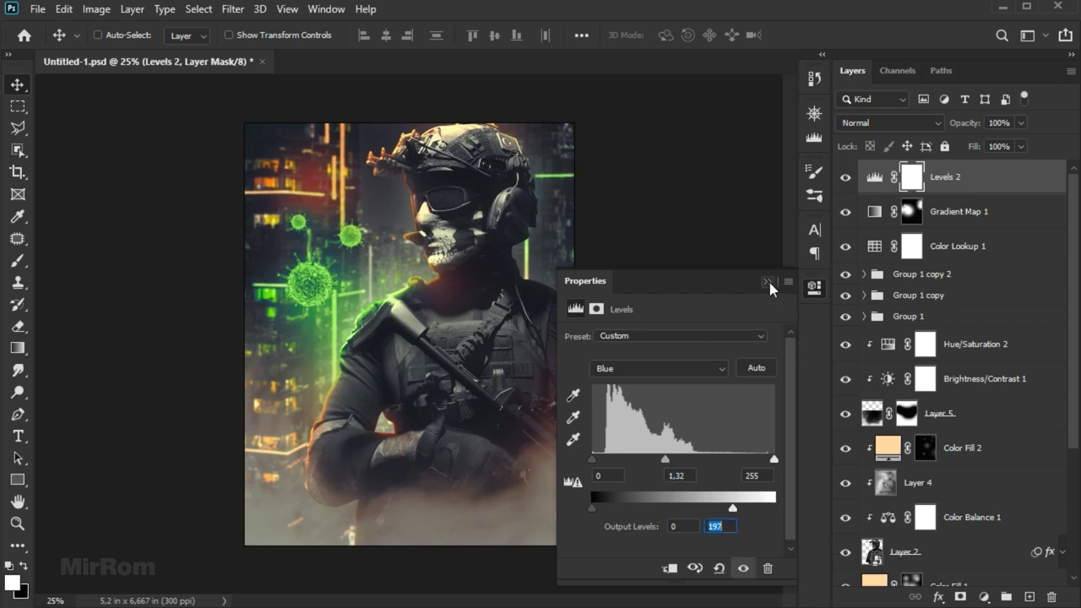
click(767, 282)
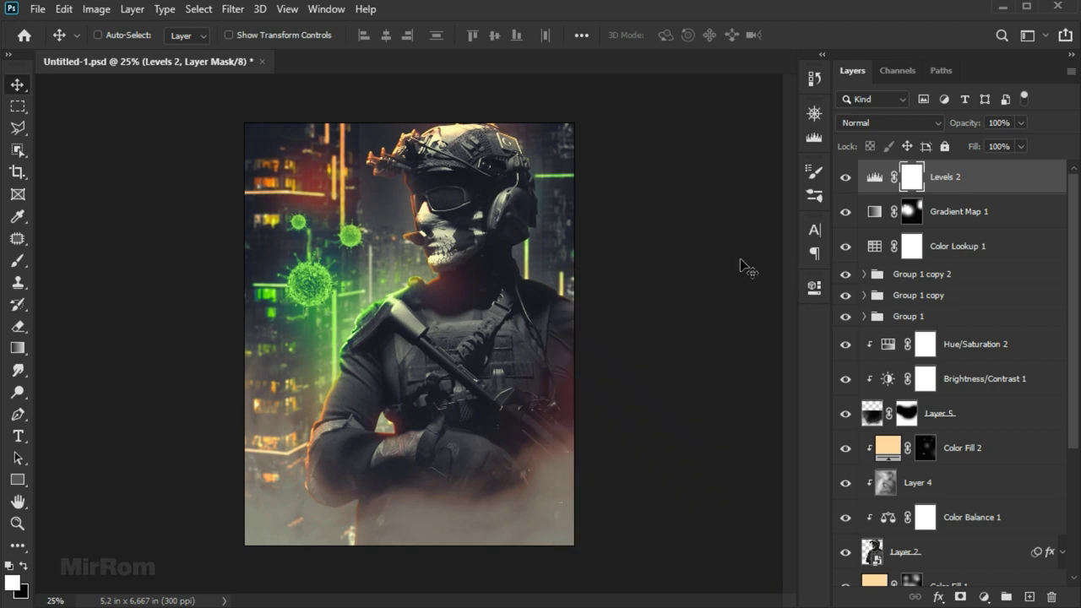
click(983, 597)
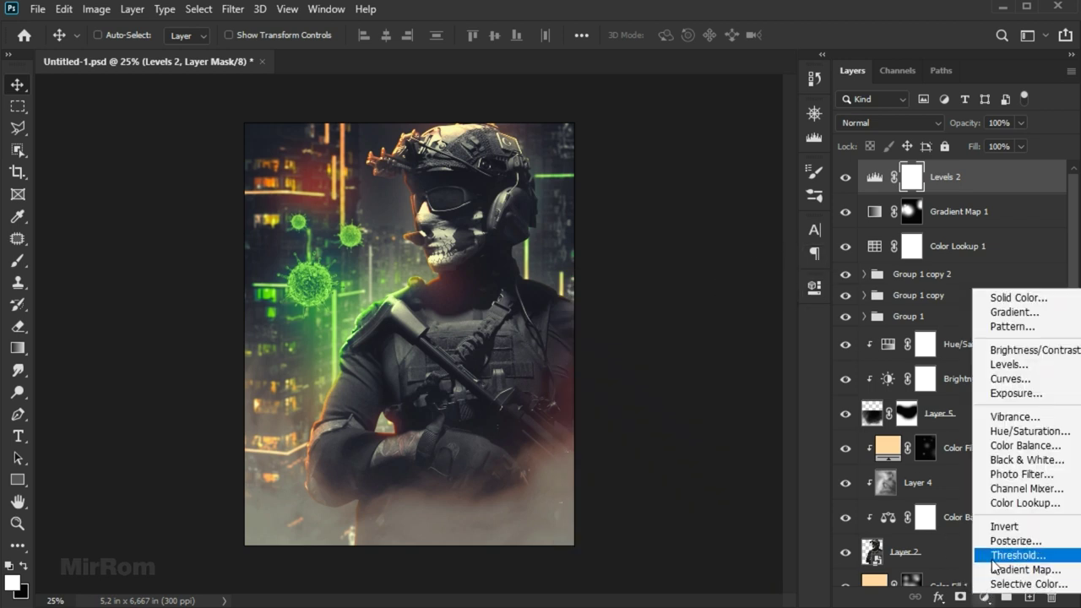
- Add a Color Lookup layer using FoggyNight.3DL and lower it to 33% opacity
click(1029, 505)
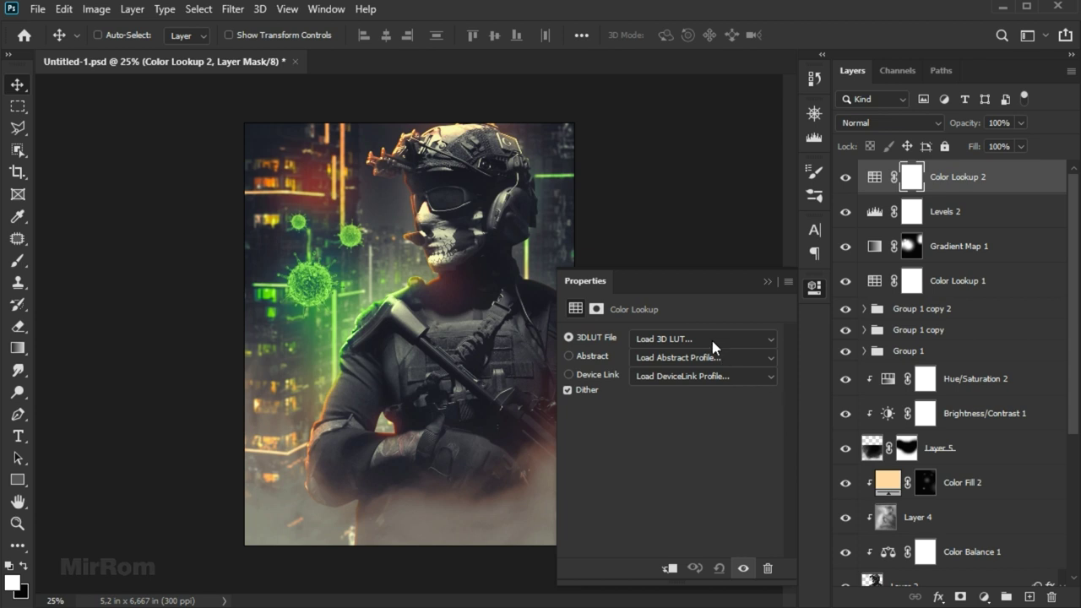
click(711, 340)
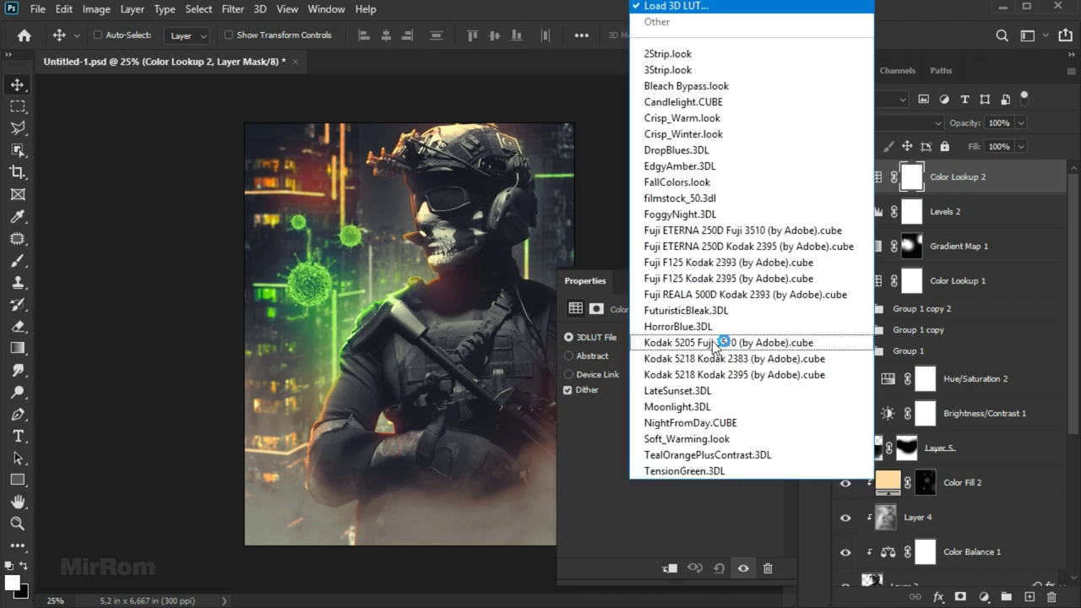
click(740, 221)
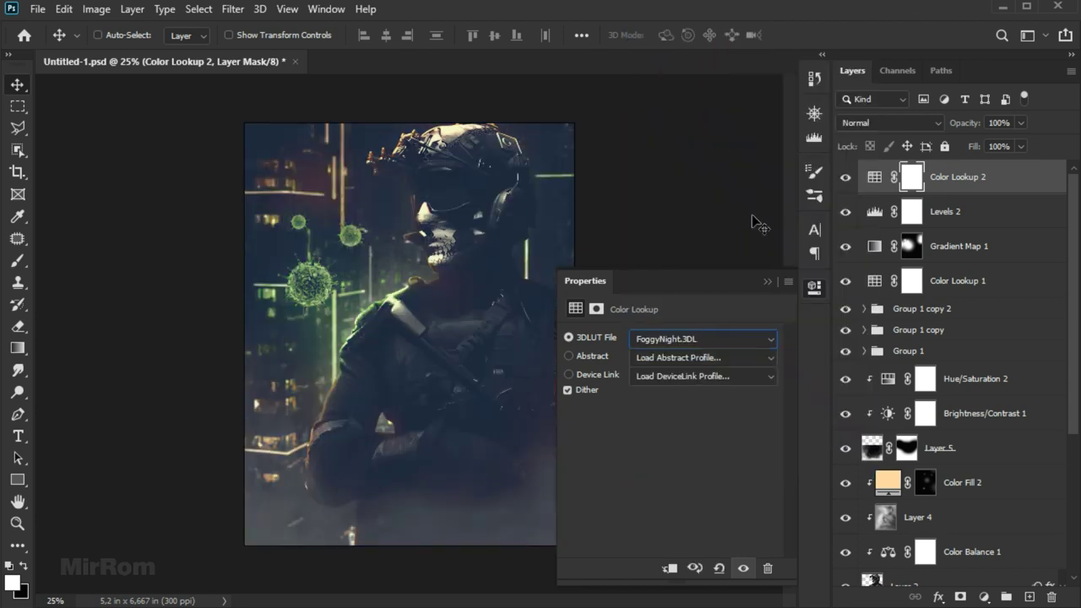
click(768, 275)
click(1020, 124)
drag(1021, 145, 969, 145)
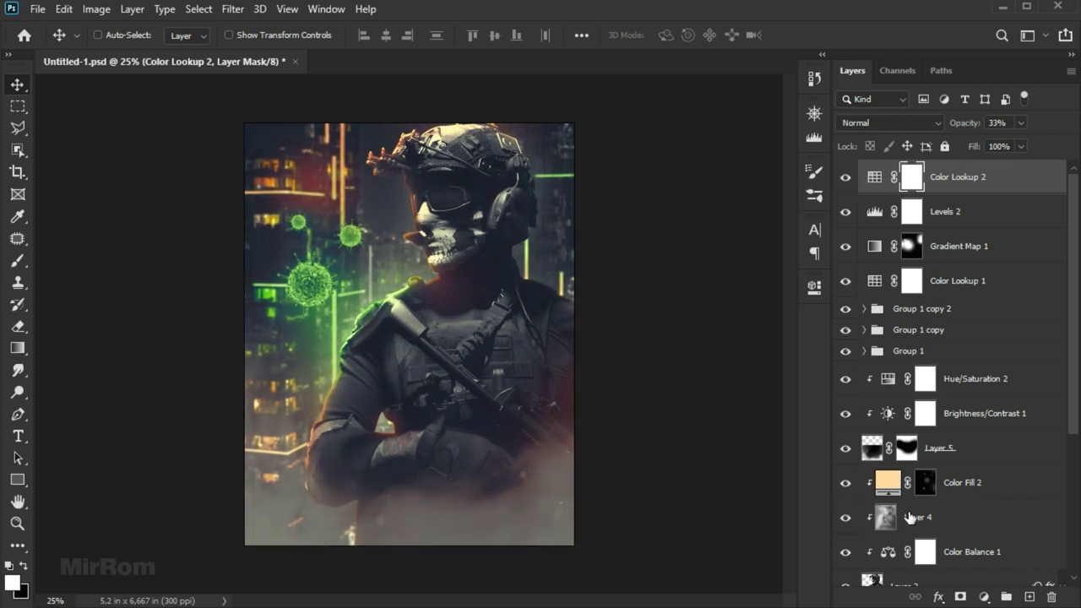
click(985, 596)
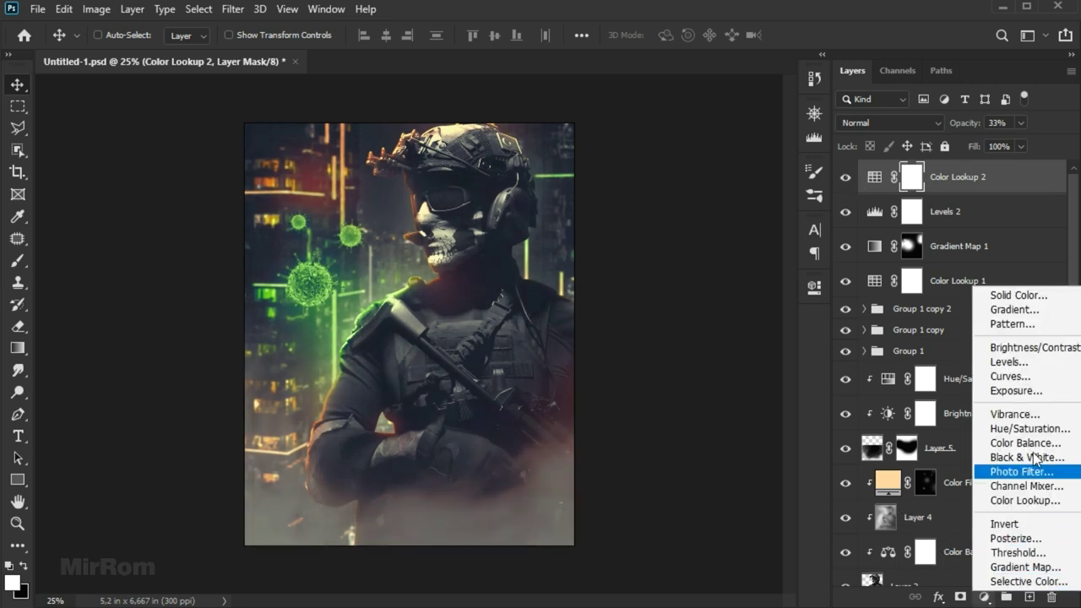
- Add a Brightness/Contrast layer with brightness about -61 and contrast 10
click(1034, 347)
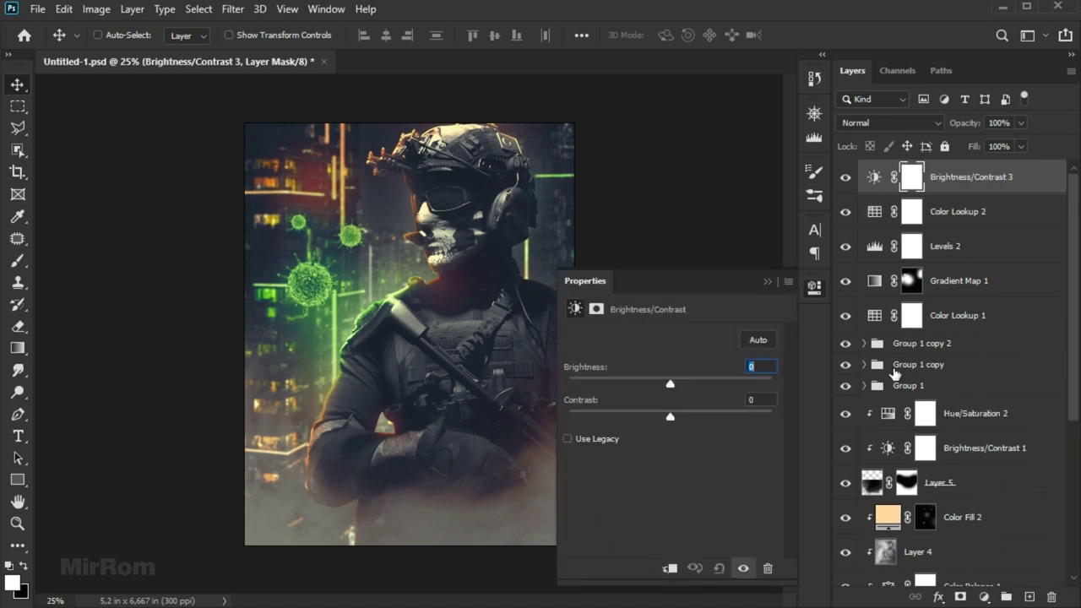
drag(669, 385, 631, 385)
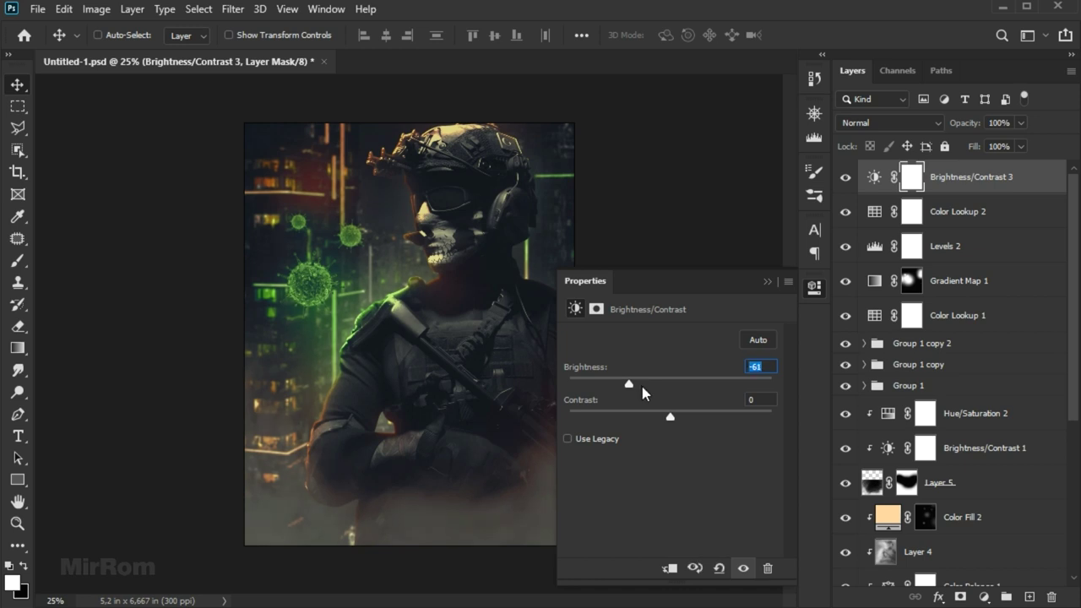
drag(674, 418, 680, 418)
click(765, 282)
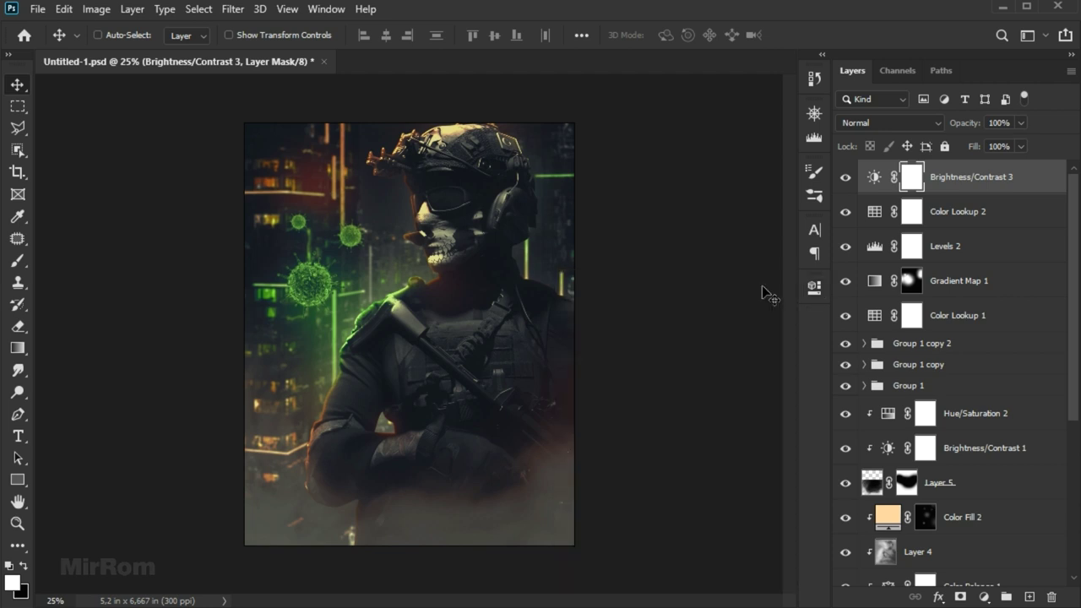
key(ctrl+minus)
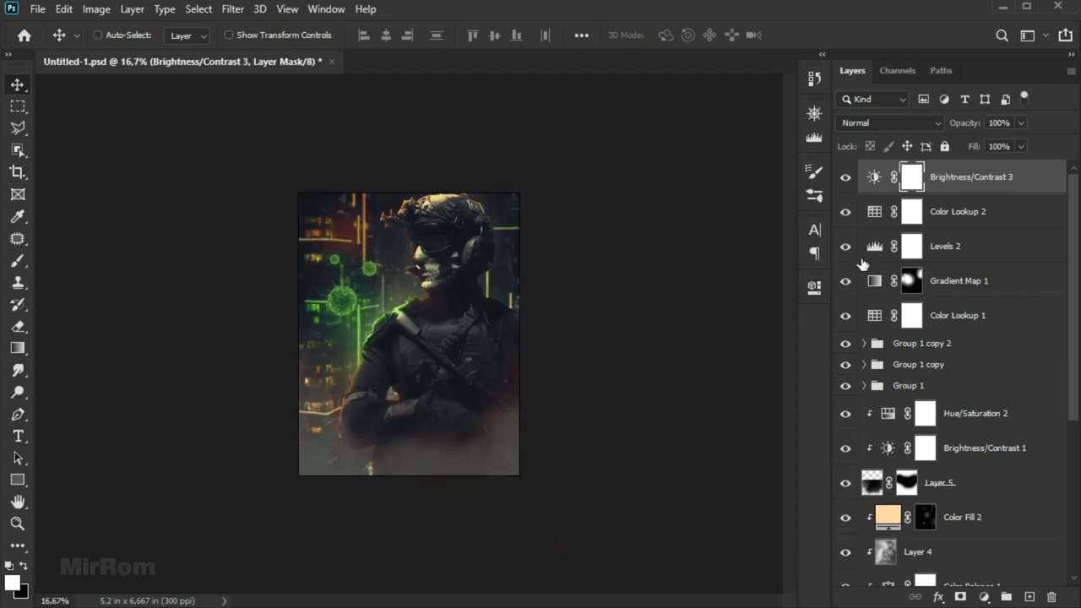
- Paint black on its mask with a large brush so the soldier's chest stays bright
key(b)
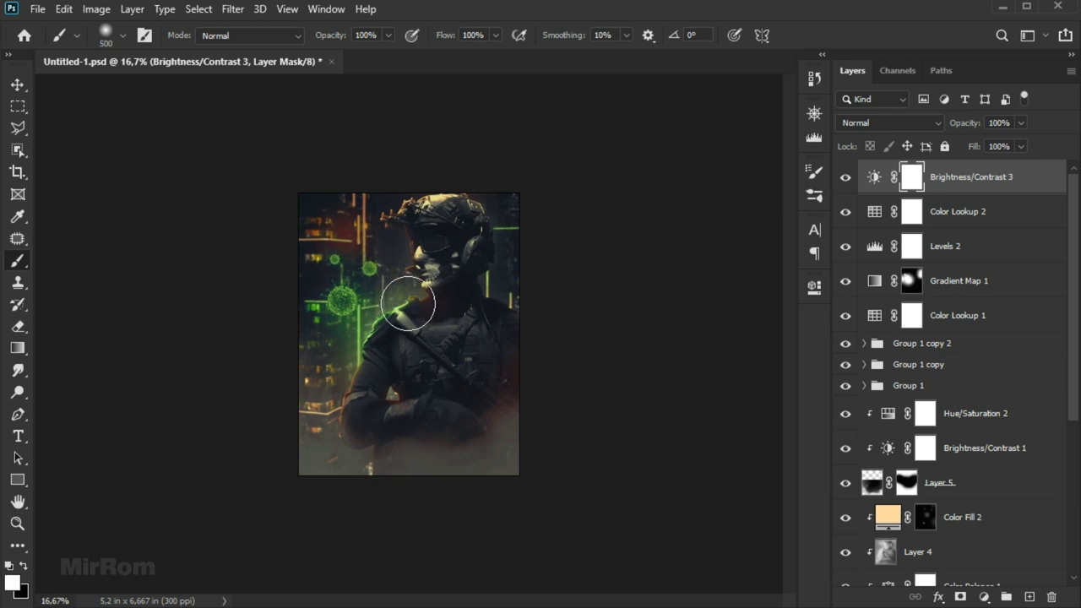
click(25, 566)
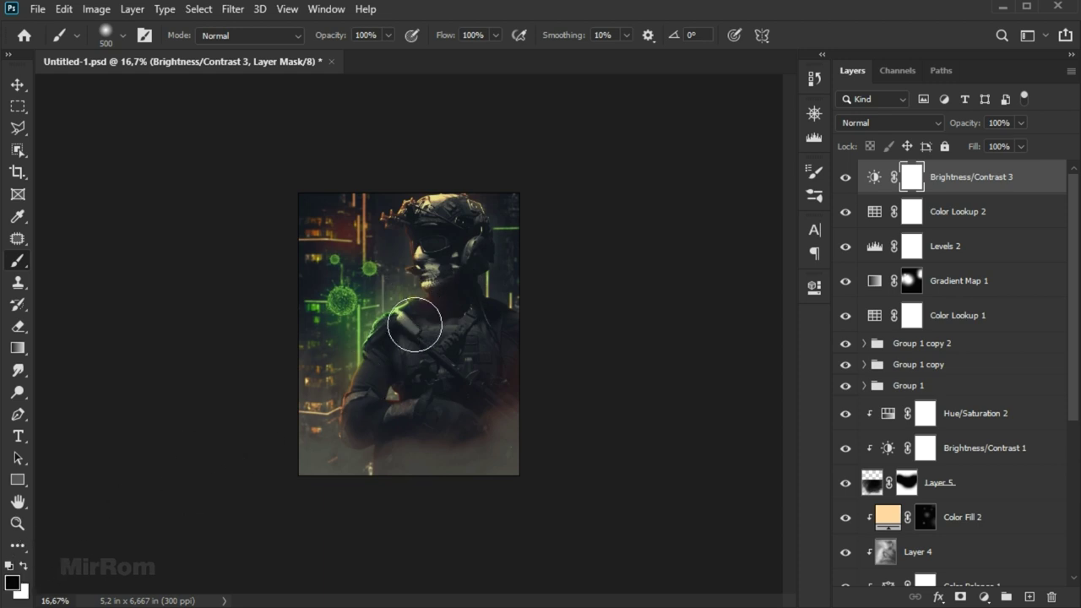
key(bracketright)
key(bracketright)
key(bracketright)
key(bracketright)
key(bracketright)
key(bracketright)
drag(418, 331, 418, 326)
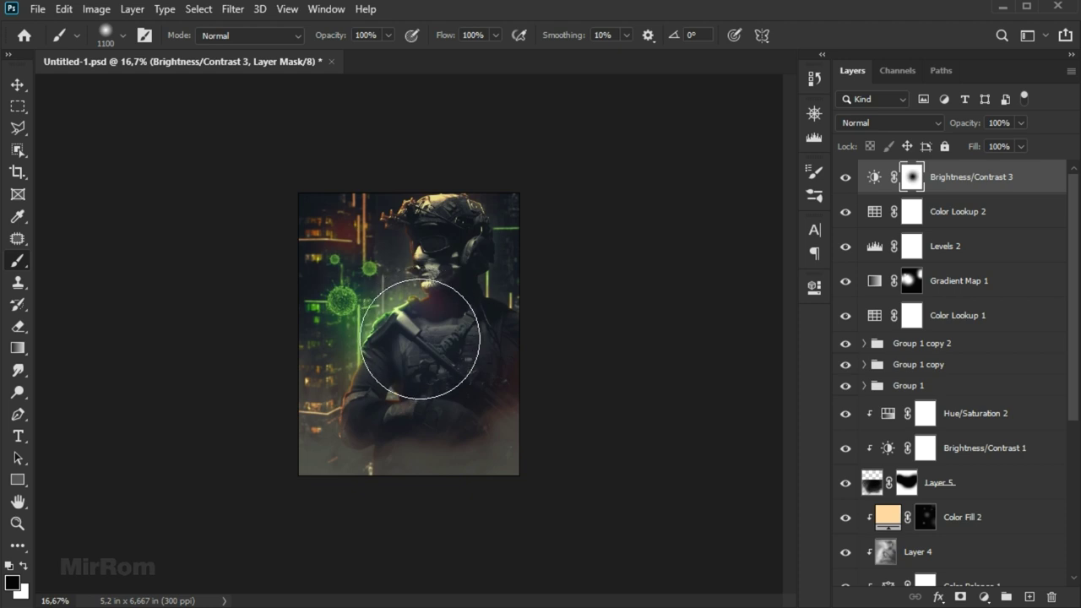
key(v)
click(893, 177)
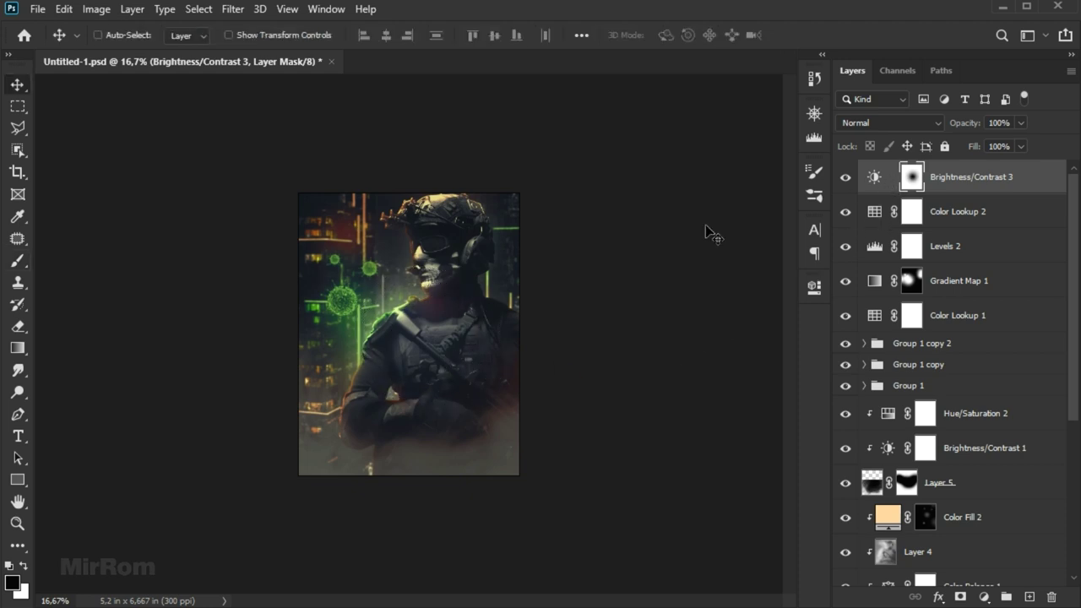
- Scale up the Brightness/Contrast 3 mask, shift it down-left, and stretch it vertically
key(ctrl+t)
drag(517, 200, 569, 141)
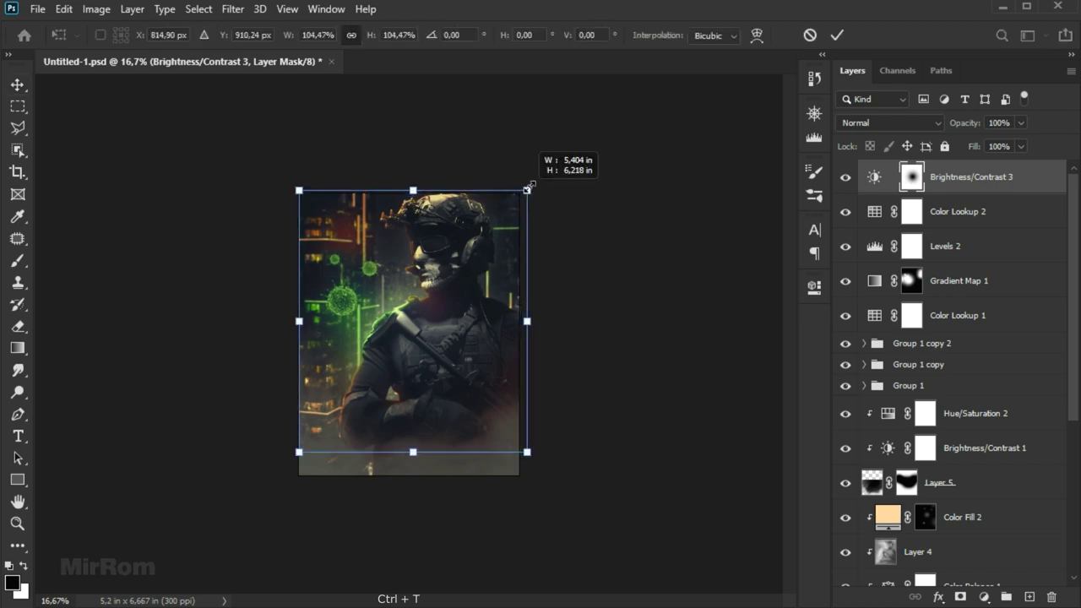
drag(501, 222, 470, 244)
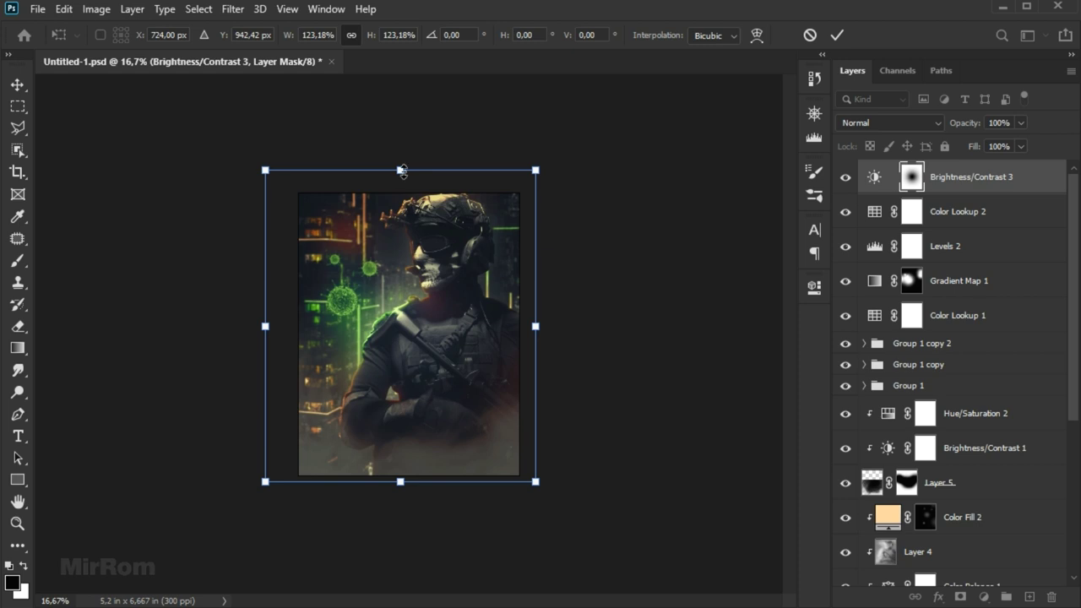
drag(400, 481, 400, 498)
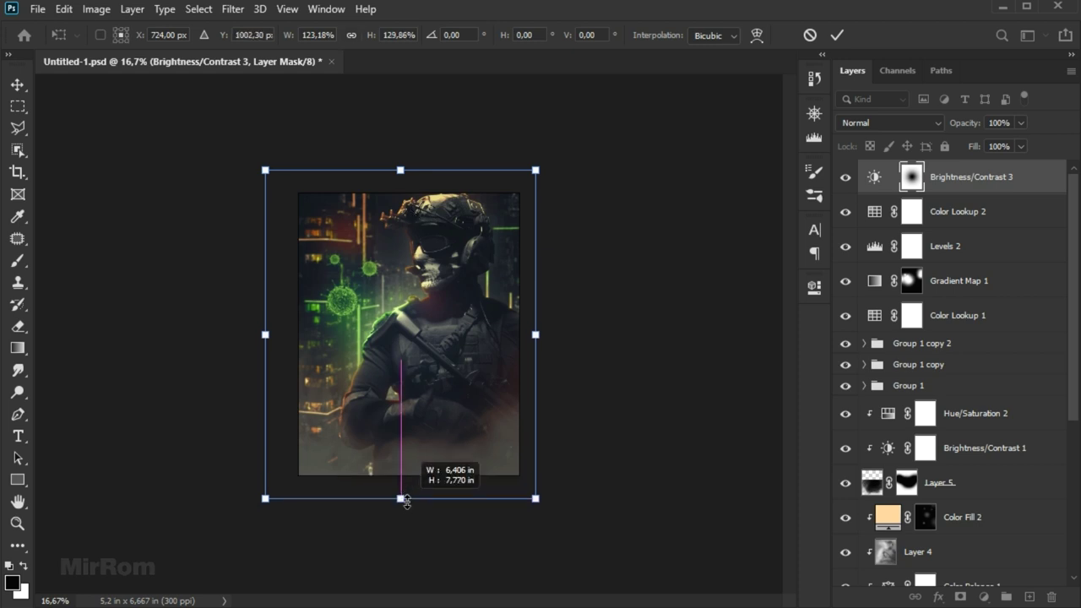
drag(402, 168, 402, 164)
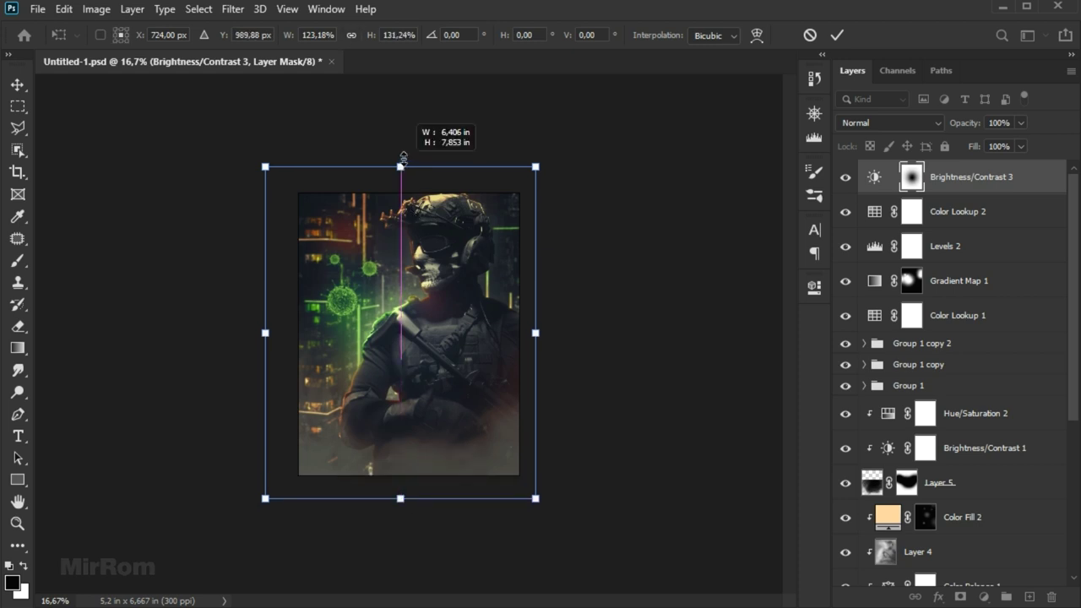
key(Return)
click(845, 177)
click(845, 177)
click(846, 177)
click(846, 177)
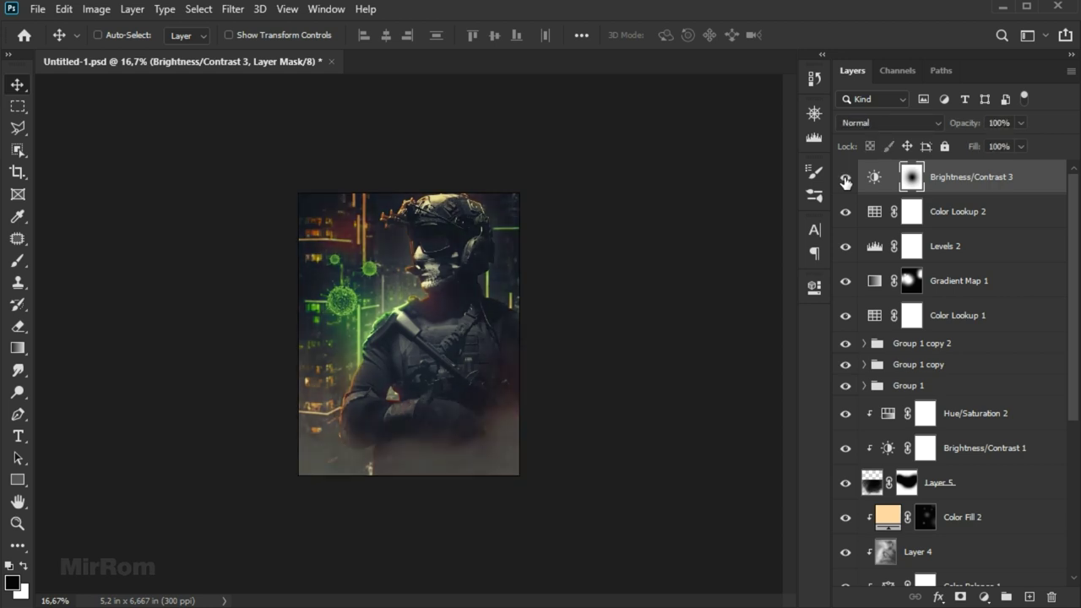
- Paint black on the mask around the soldier's face and shoulder with a 700 px brush
key(ctrl+plus)
key(b)
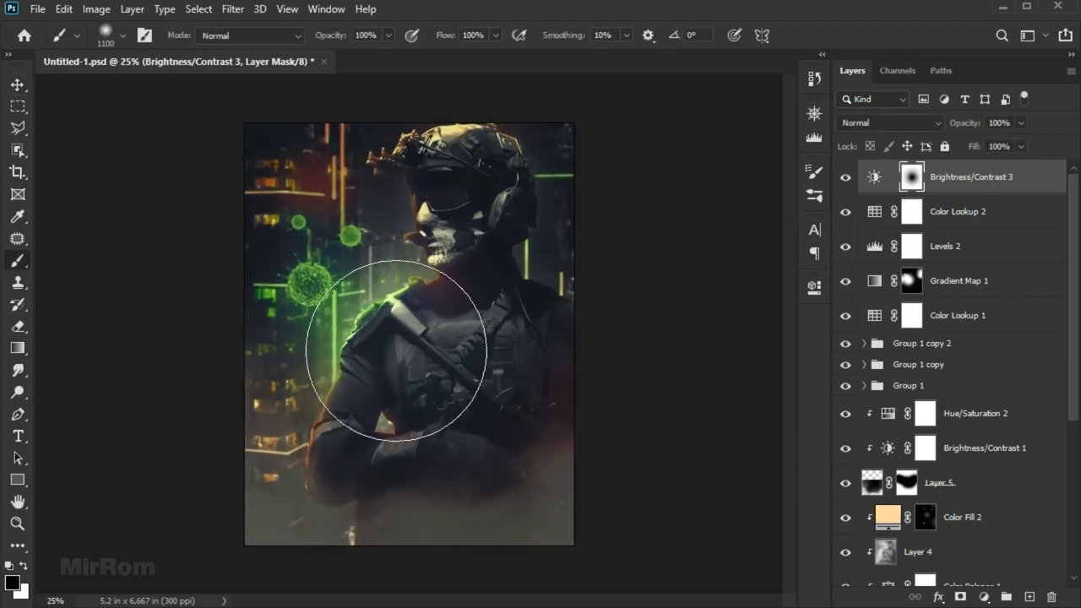
click(370, 308)
key(bracketleft)
key(bracketleft)
drag(459, 261, 434, 261)
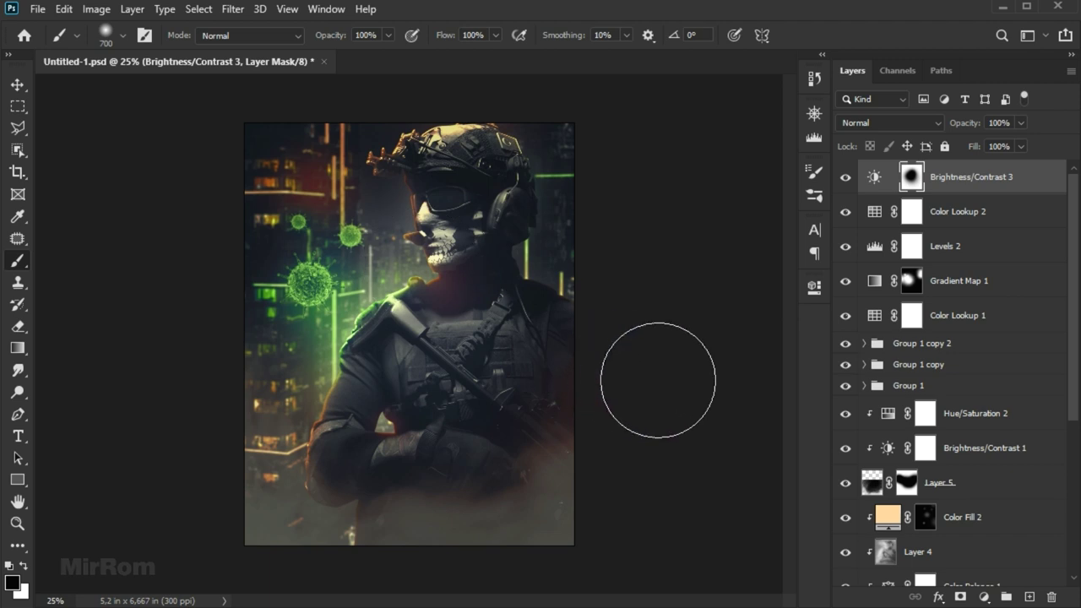
drag(447, 345, 425, 334)
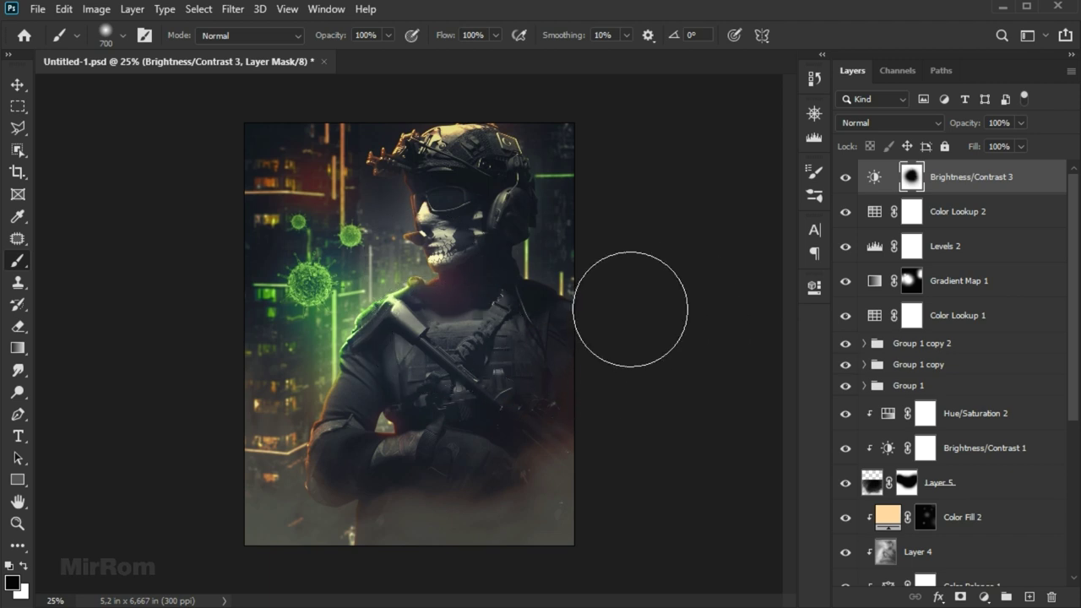
key(v)
click(845, 385)
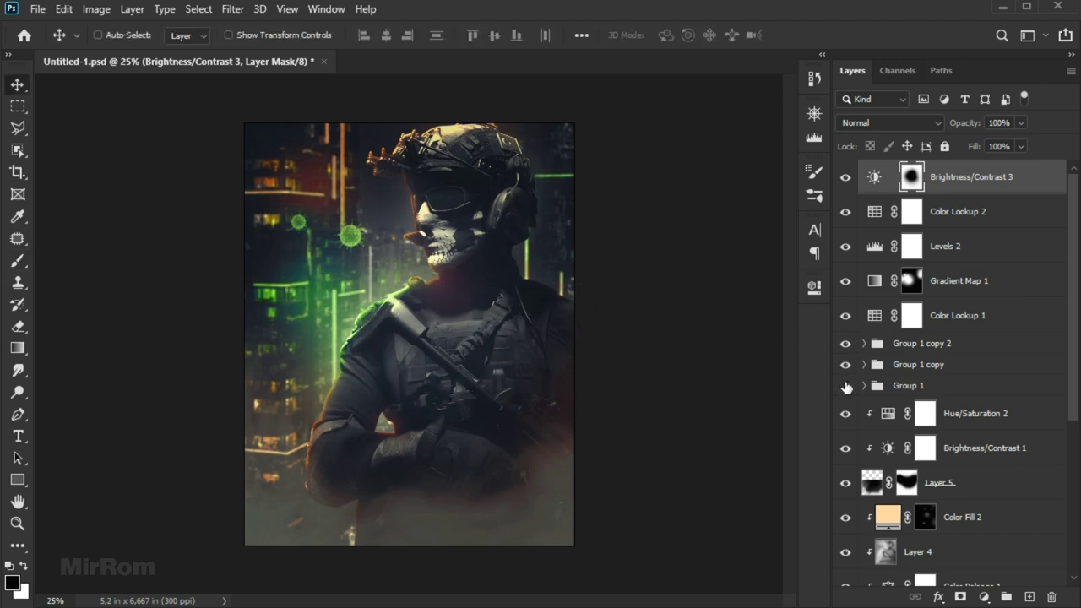
- After toggling Group 1 and Brightness/Contrast 1 to compare, set smoke Layer 5 to 40% opacity
click(846, 385)
click(846, 447)
click(846, 447)
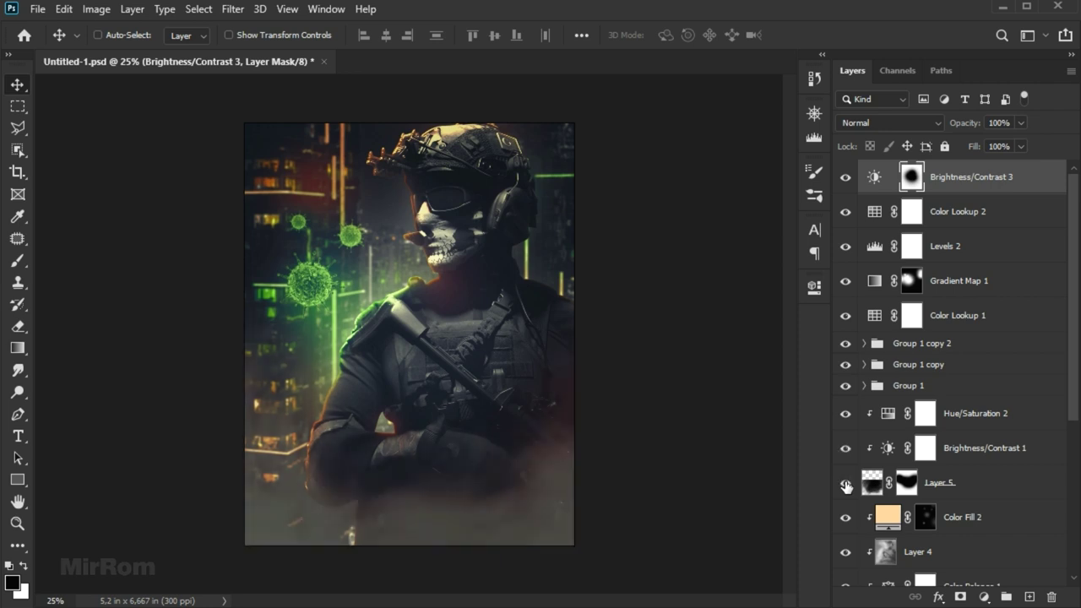
click(871, 488)
drag(977, 129, 969, 129)
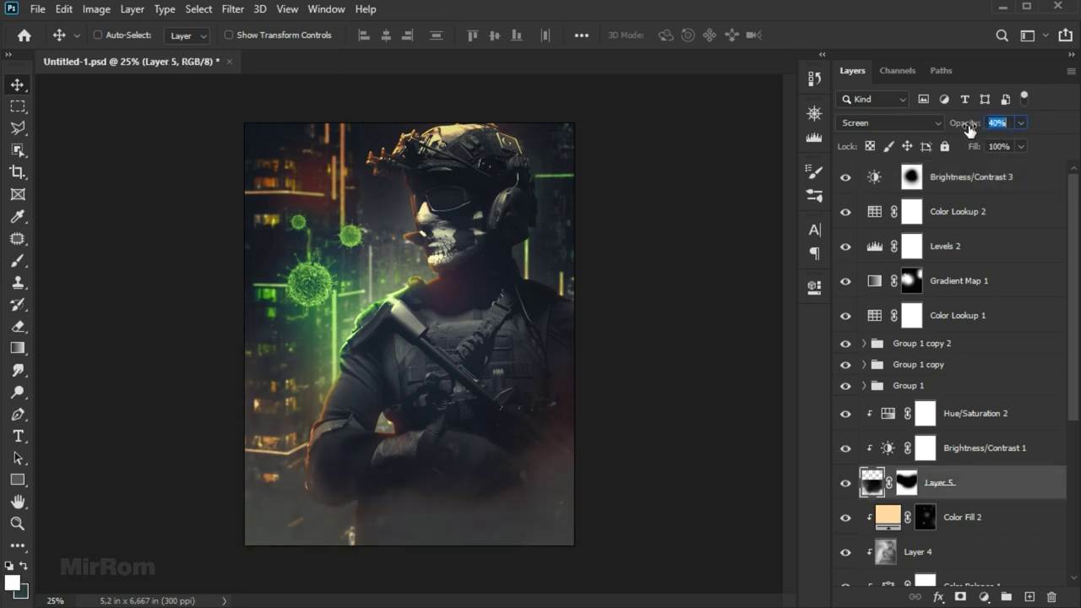
key(Return)
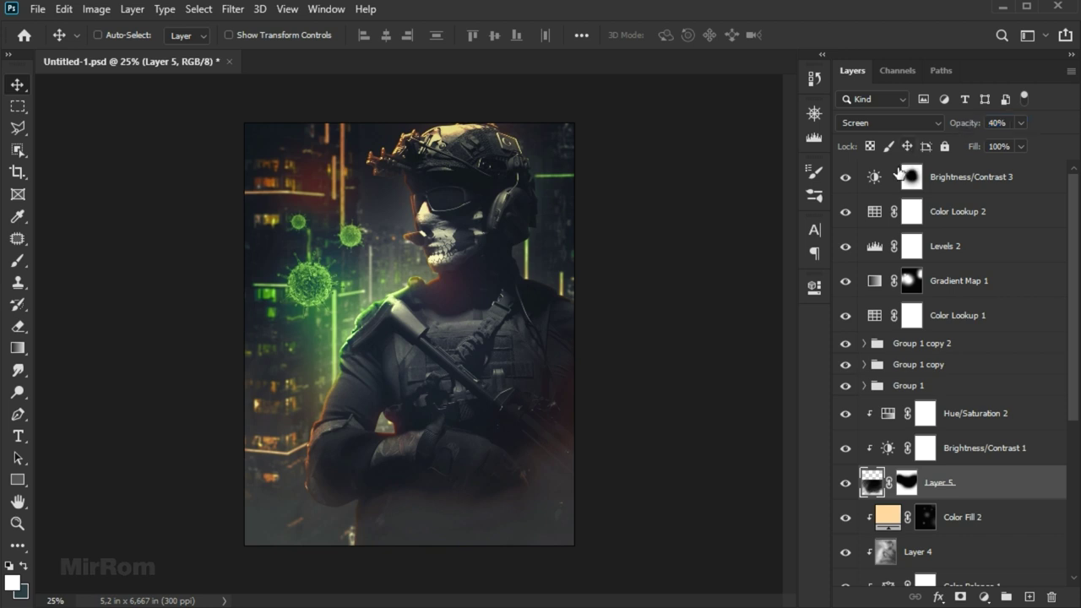
scroll(488, 281, up, 1)
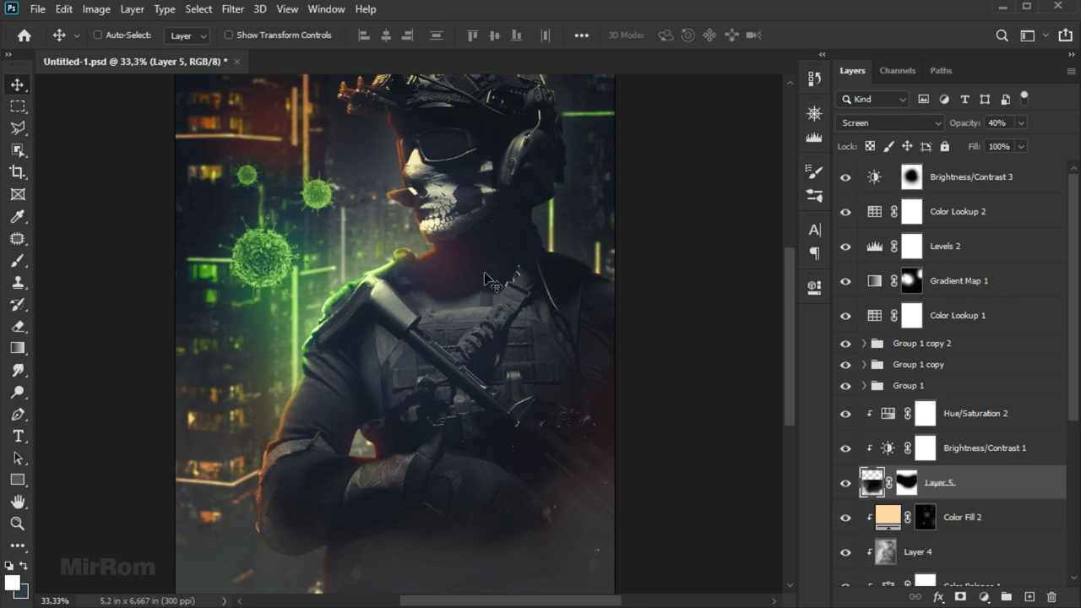
scroll(488, 281, down, 1)
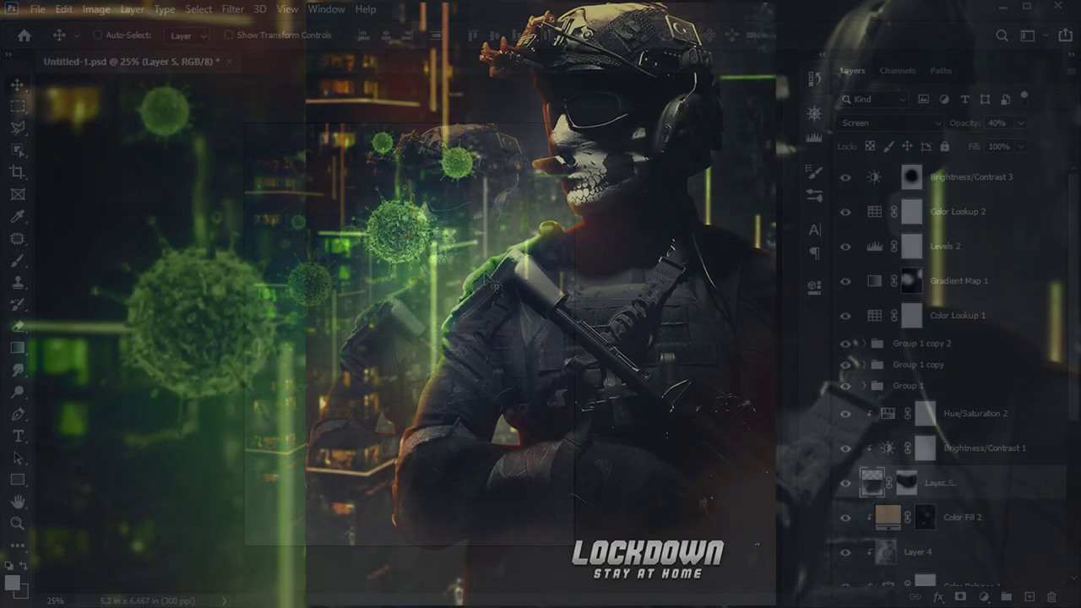